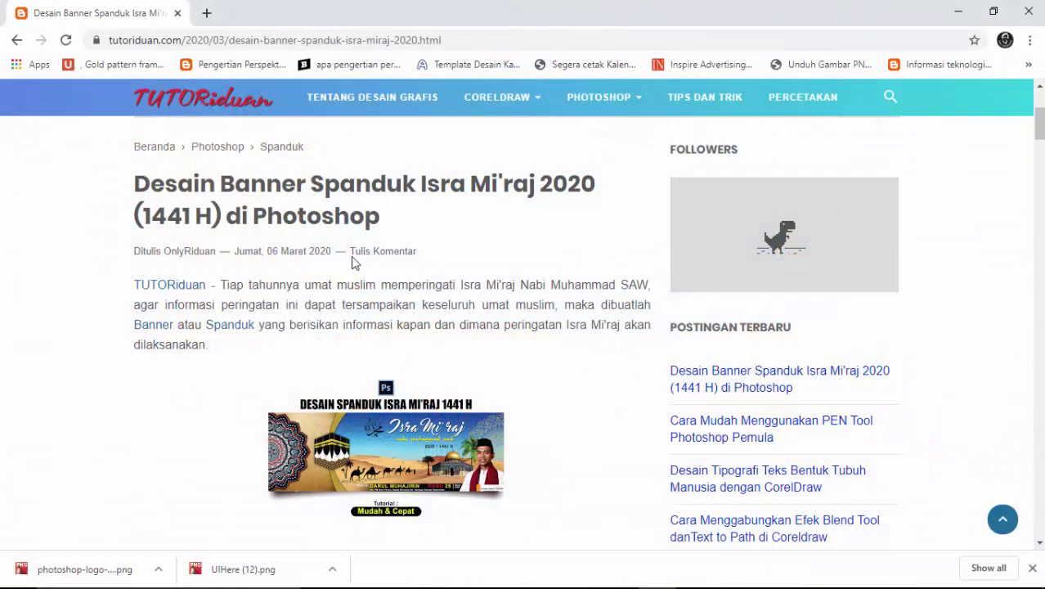
Scroll the tutorial from Langkah 1 down to the Hasil akhir banner and Download Materi Spanduk link
scroll(356, 262, down, 2)
scroll(458, 281, down, 3)
scroll(458, 281, down, 3)
scroll(459, 282, down, 1)
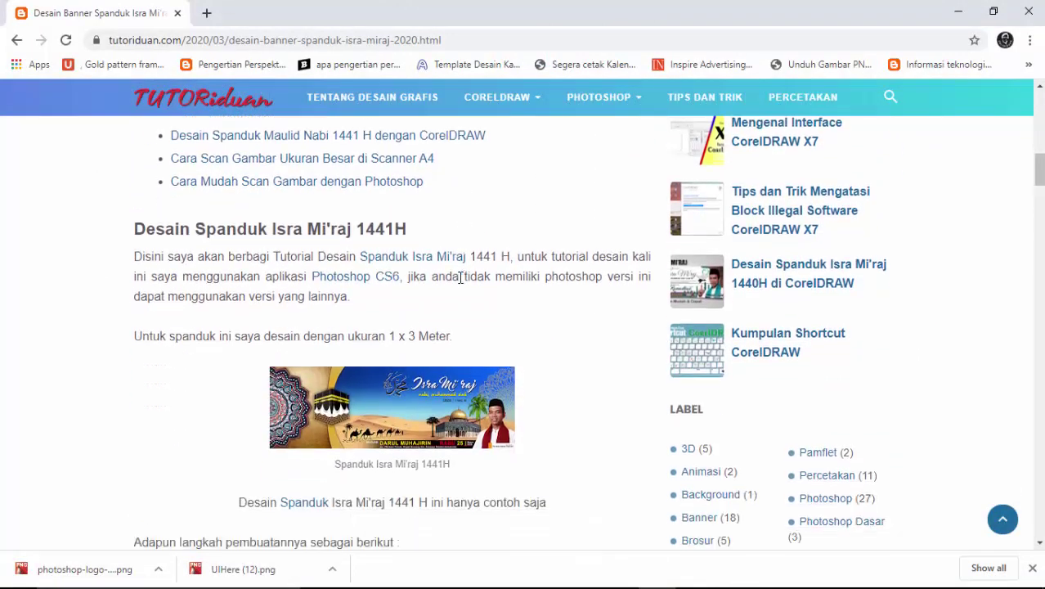
scroll(461, 283, down, 2)
scroll(462, 284, down, 3)
scroll(462, 284, down, 1)
scroll(462, 284, down, 1)
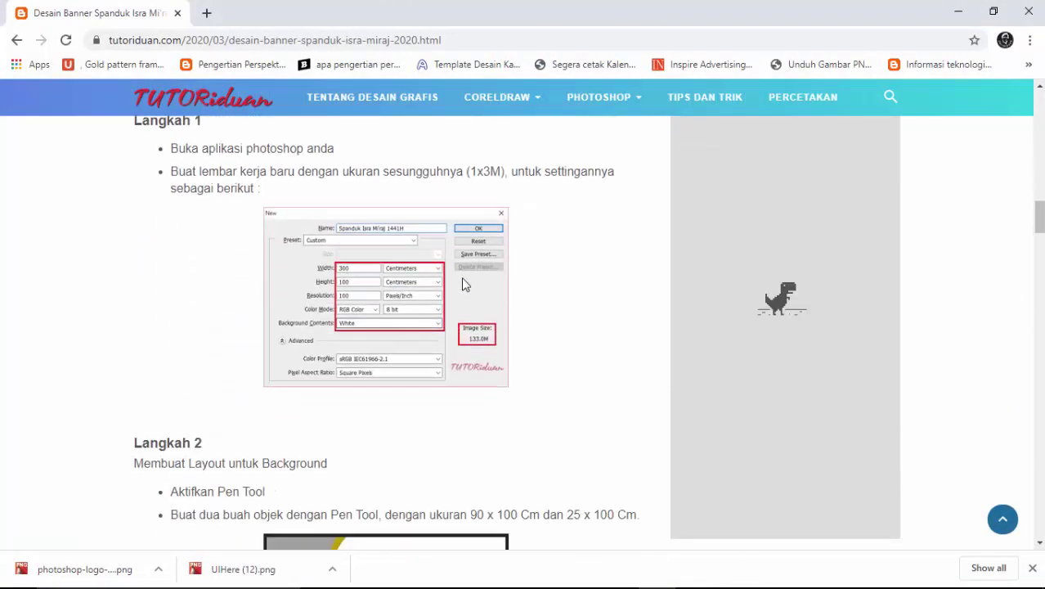
scroll(462, 283, up, 1)
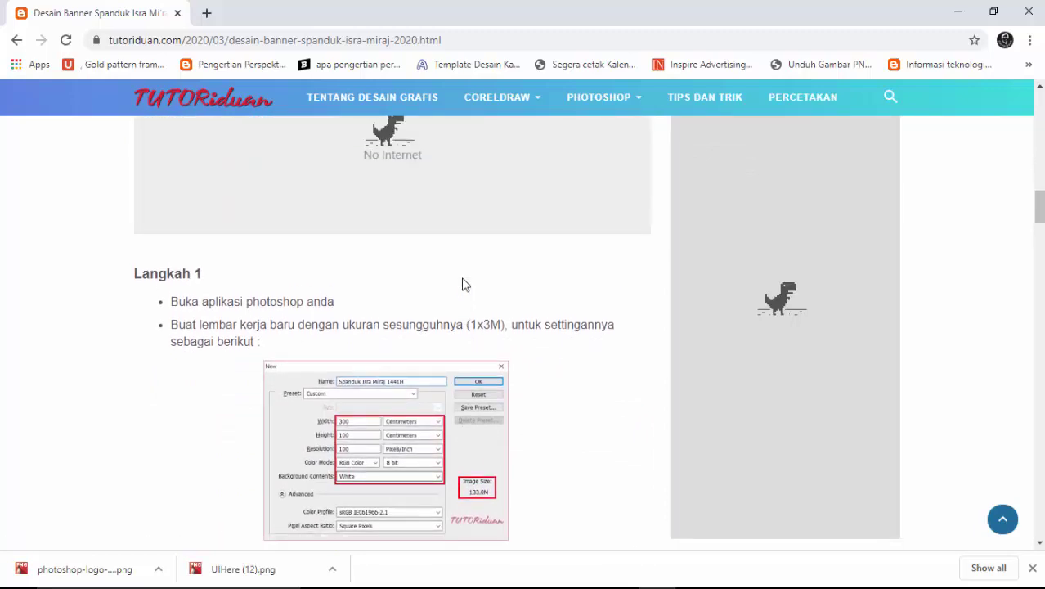
scroll(415, 284, down, 2)
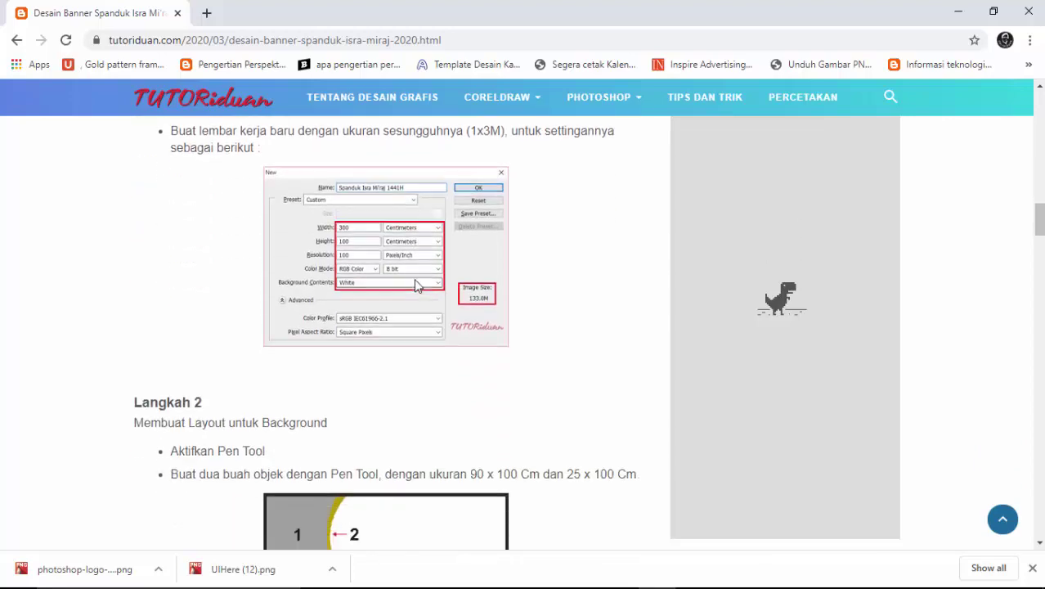
scroll(415, 284, down, 1)
scroll(415, 283, down, 3)
scroll(416, 283, down, 3)
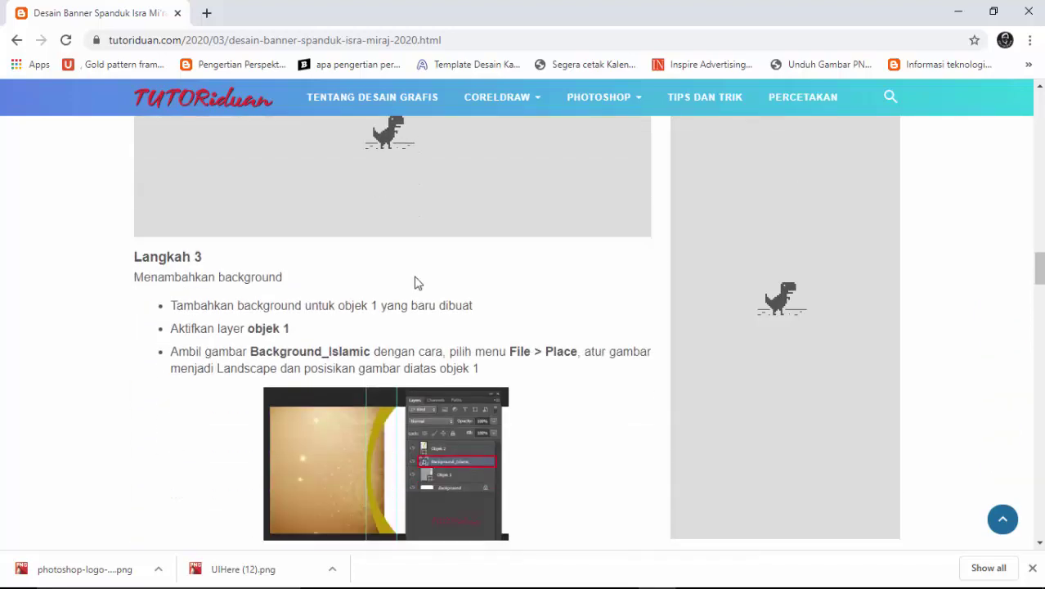
scroll(416, 280, down, 1)
scroll(414, 279, up, 2)
scroll(413, 285, down, 2)
scroll(418, 284, down, 3)
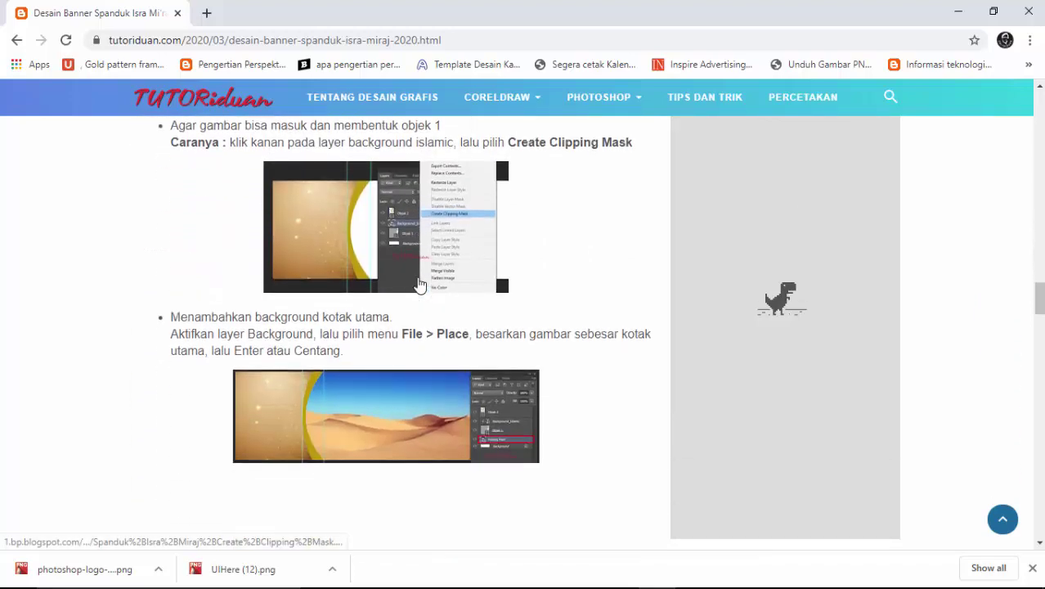
scroll(422, 283, down, 4)
scroll(423, 281, down, 2)
scroll(422, 278, down, 2)
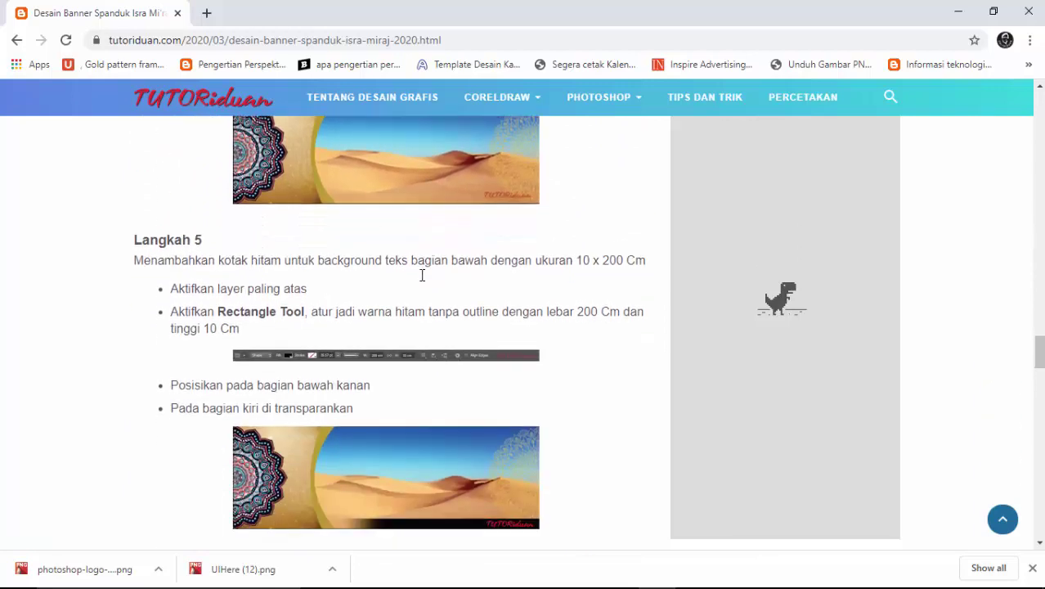
scroll(422, 277, down, 2)
scroll(422, 278, down, 2)
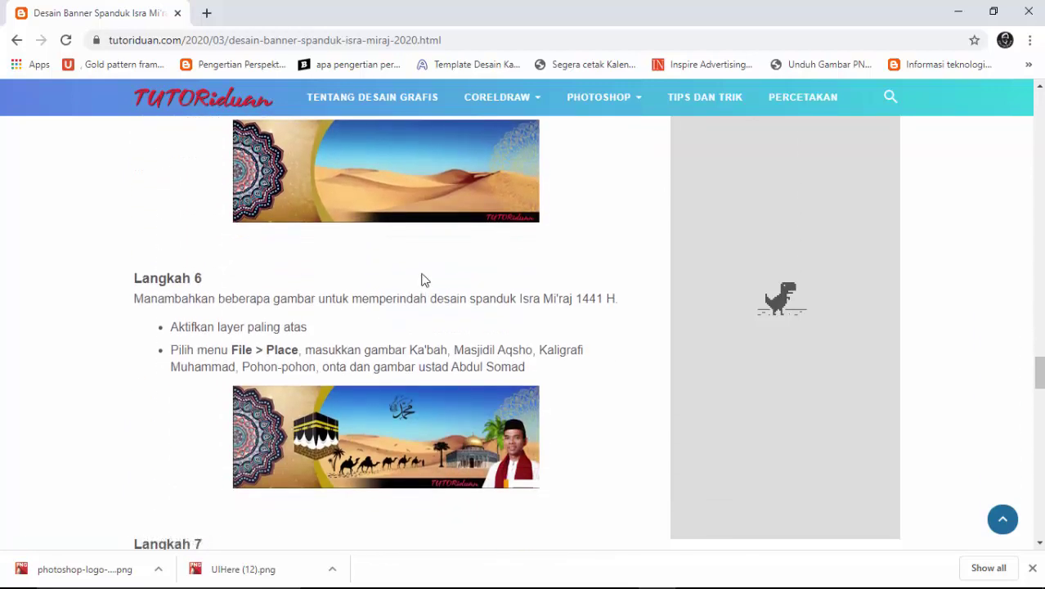
scroll(422, 279, down, 1)
scroll(422, 279, down, 2)
scroll(422, 279, down, 2)
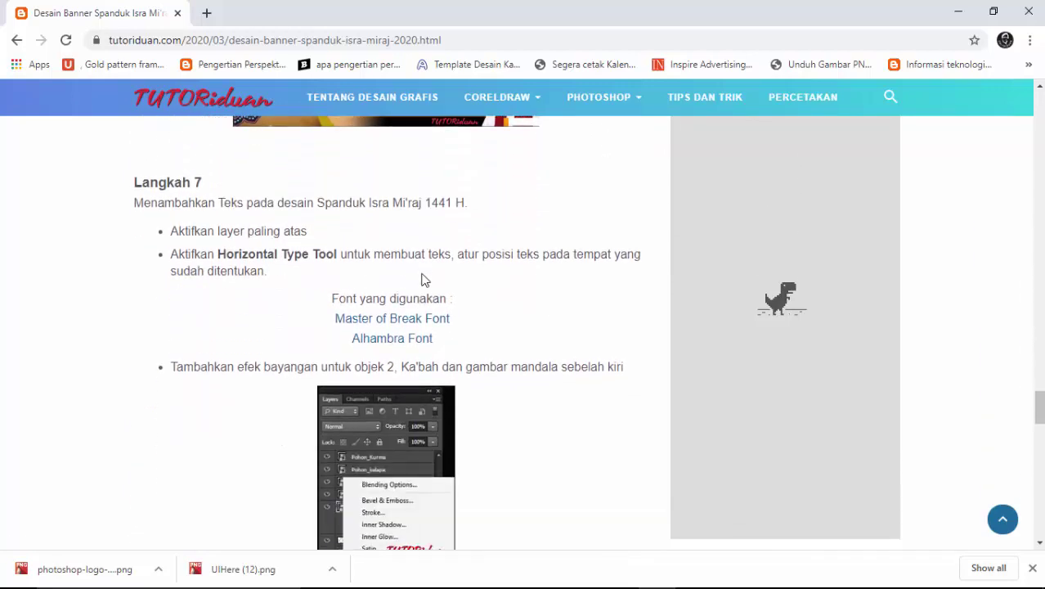
scroll(423, 279, down, 2)
scroll(425, 275, up, 2)
scroll(425, 274, up, 1)
scroll(427, 274, down, 4)
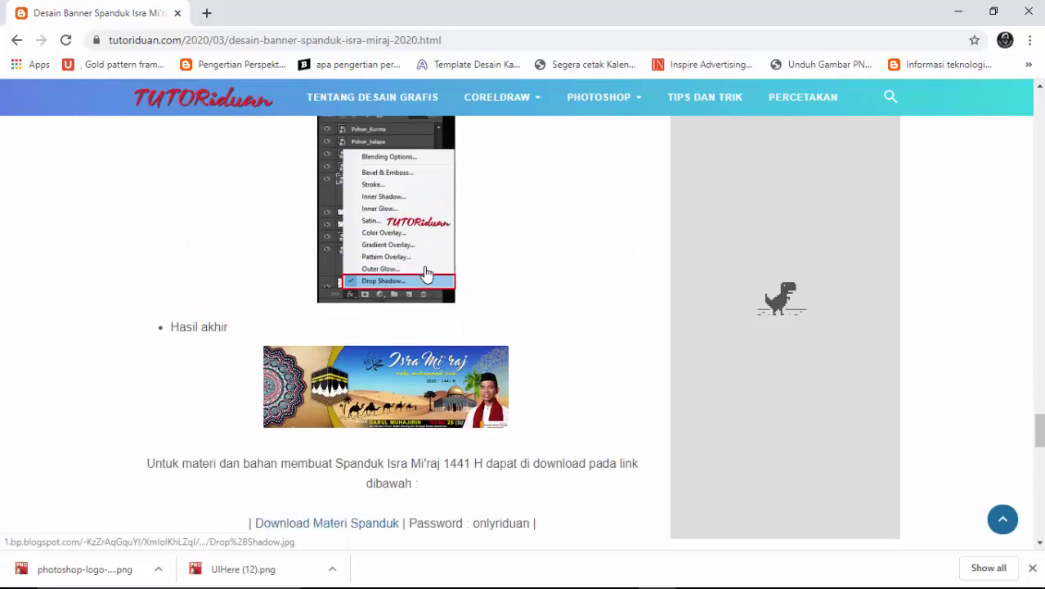
scroll(405, 291, down, 2)
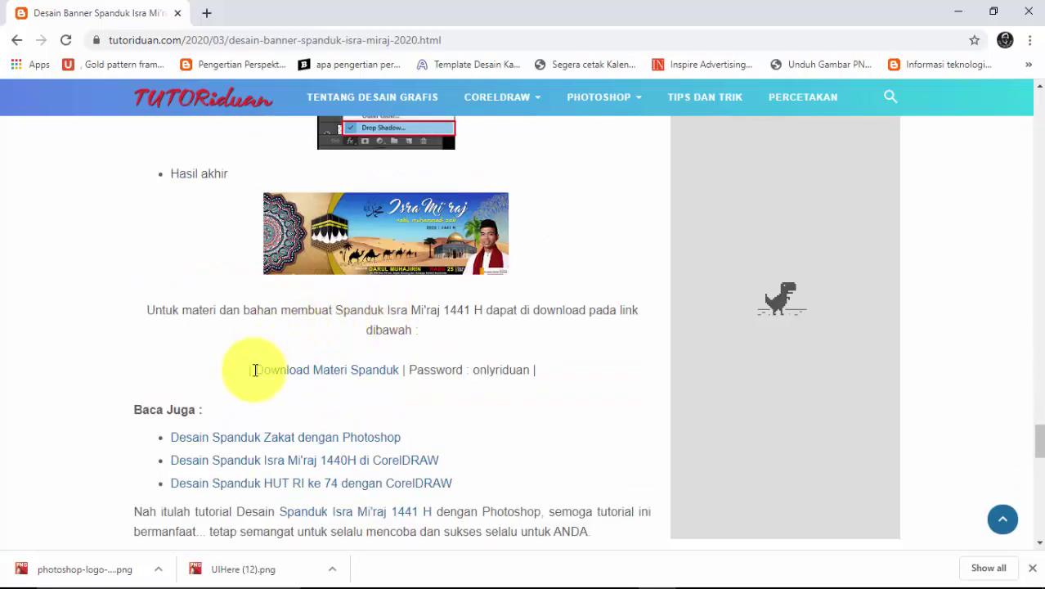
Follow the Download Materi Spanduk link to preview Materi Spanduk Isra Miraj 1441.zip in Google Drive
click(339, 375)
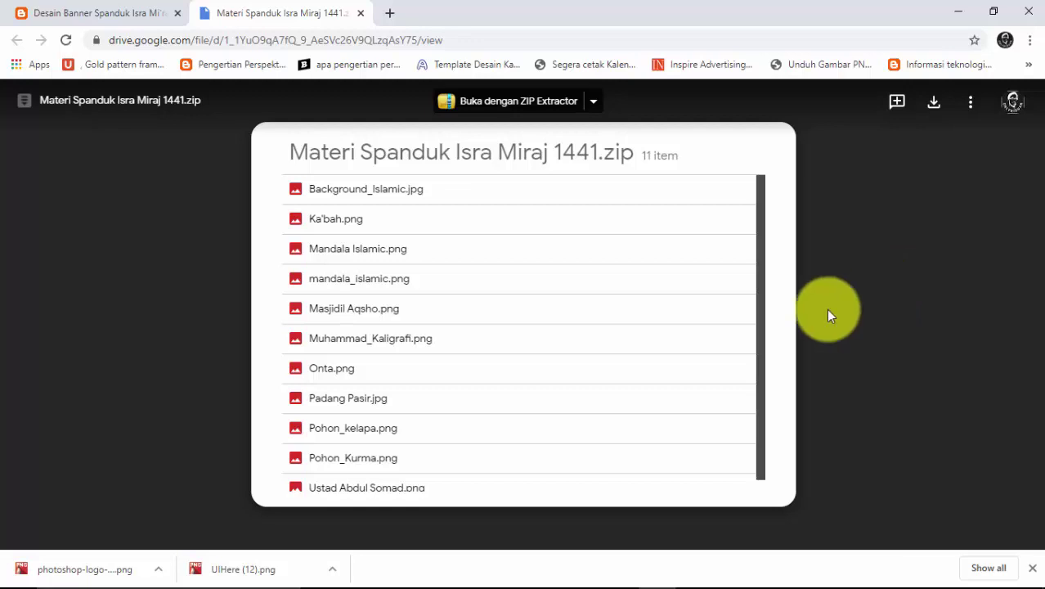
Extract the downloaded materials zip in place, entering the archive password, to get its 11 images
click(442, 581)
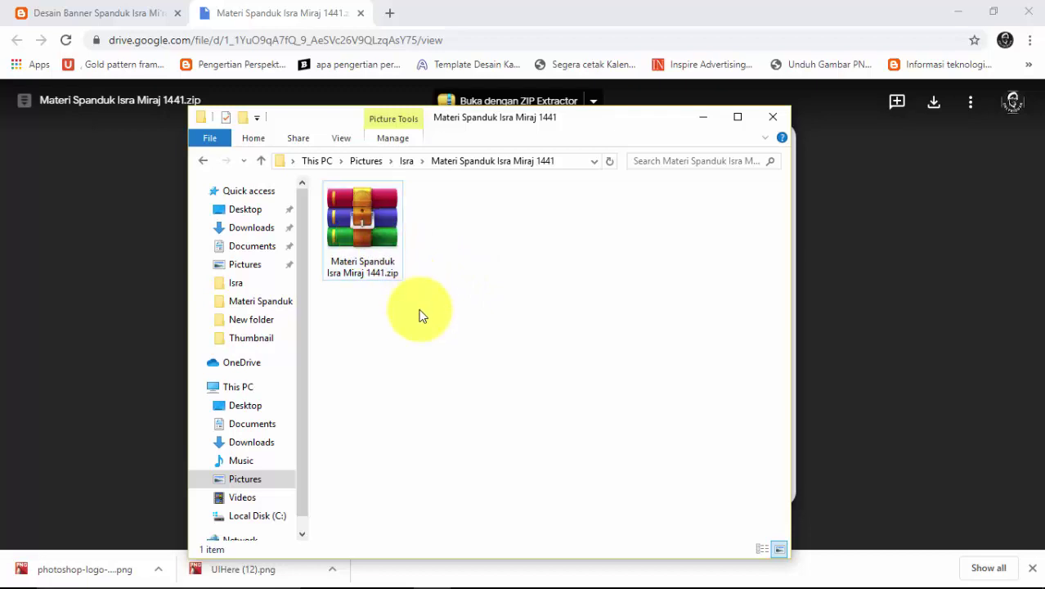
right_click(369, 219)
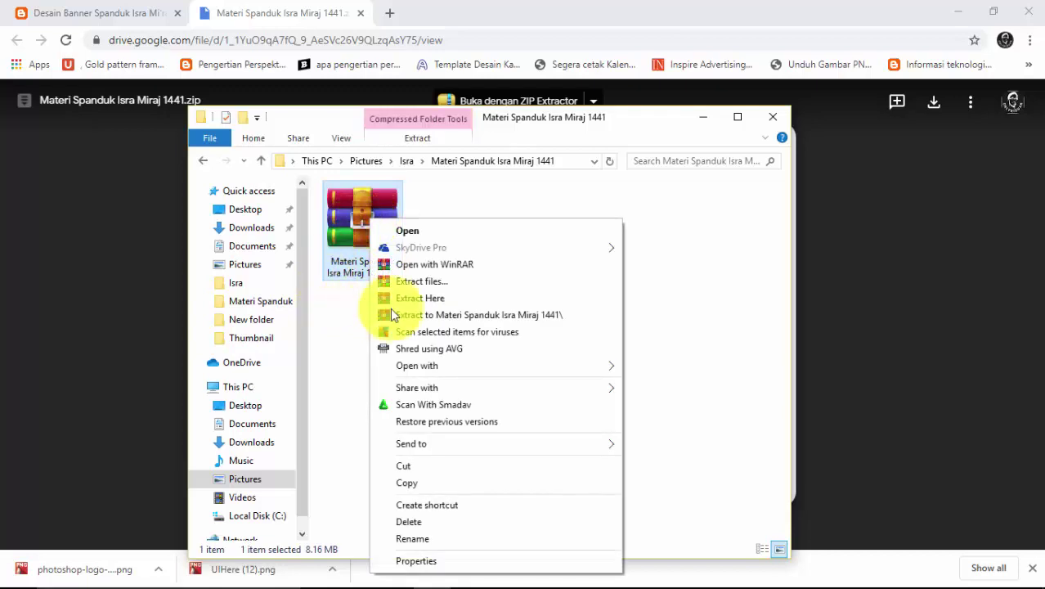
click(429, 298)
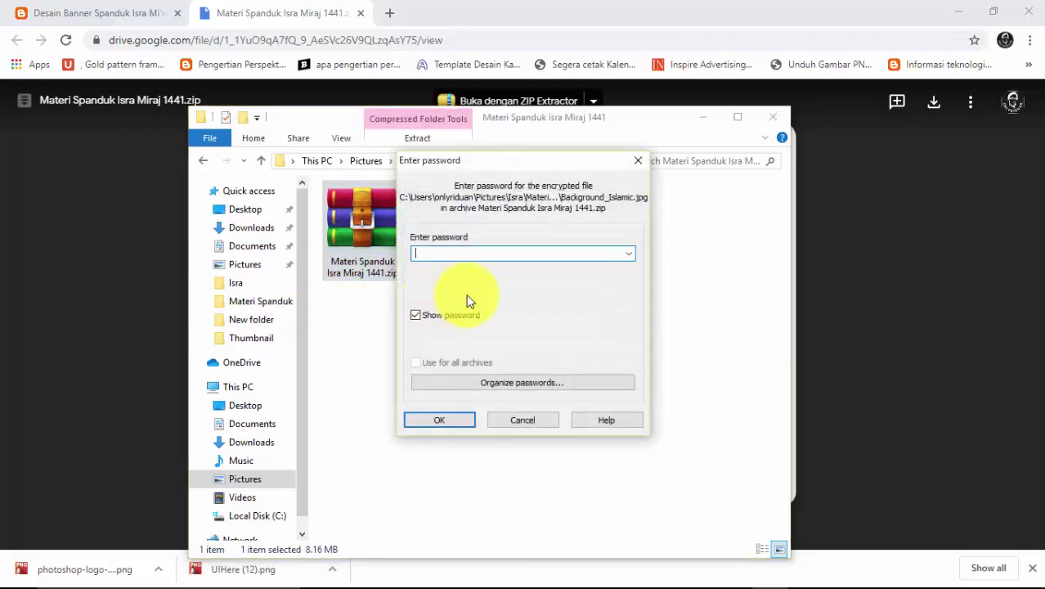
drag(507, 172, 553, 253)
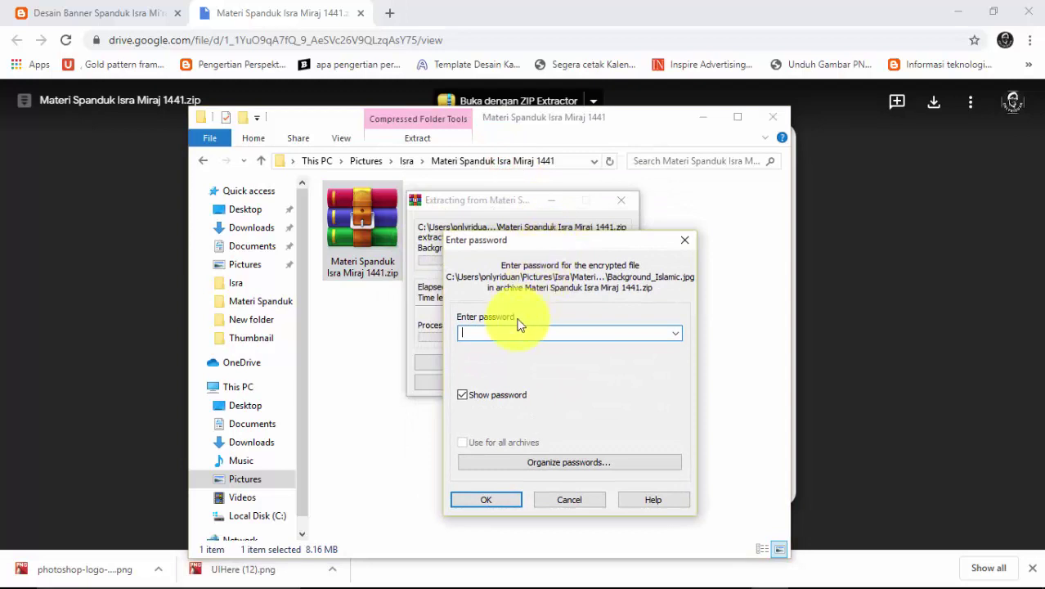
text(onl)
text(yriduan)
click(495, 499)
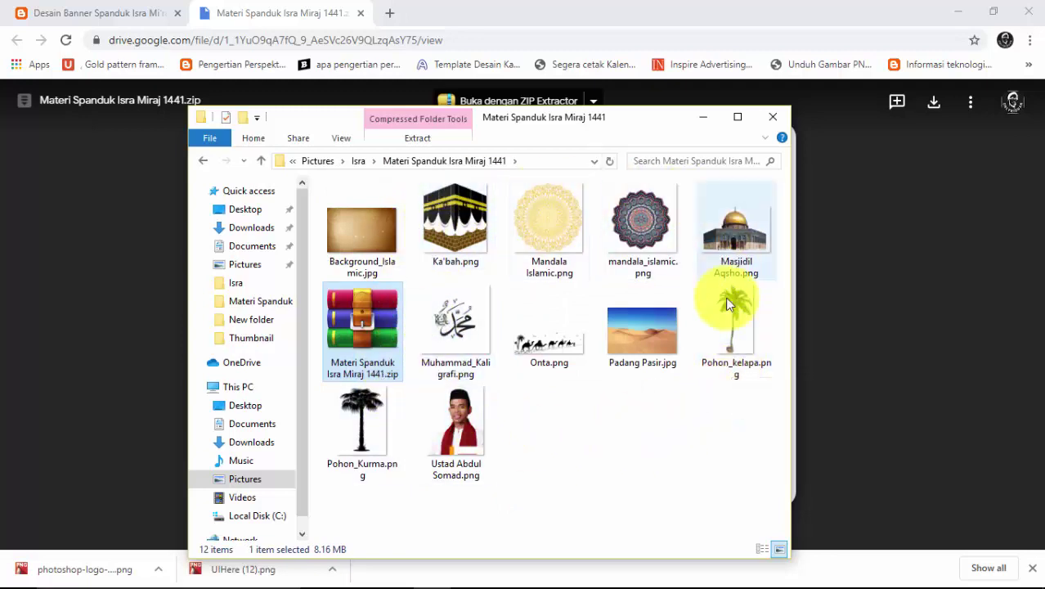
Return to the tutorial article and re-read Langkah 7's font list and Drop Shadow instructions
click(704, 117)
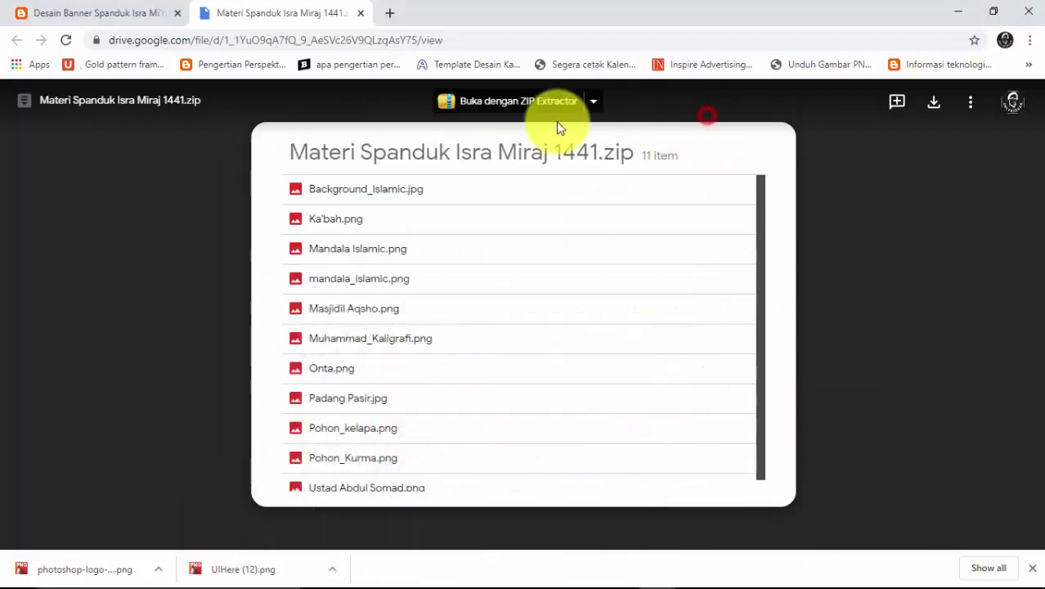
click(108, 14)
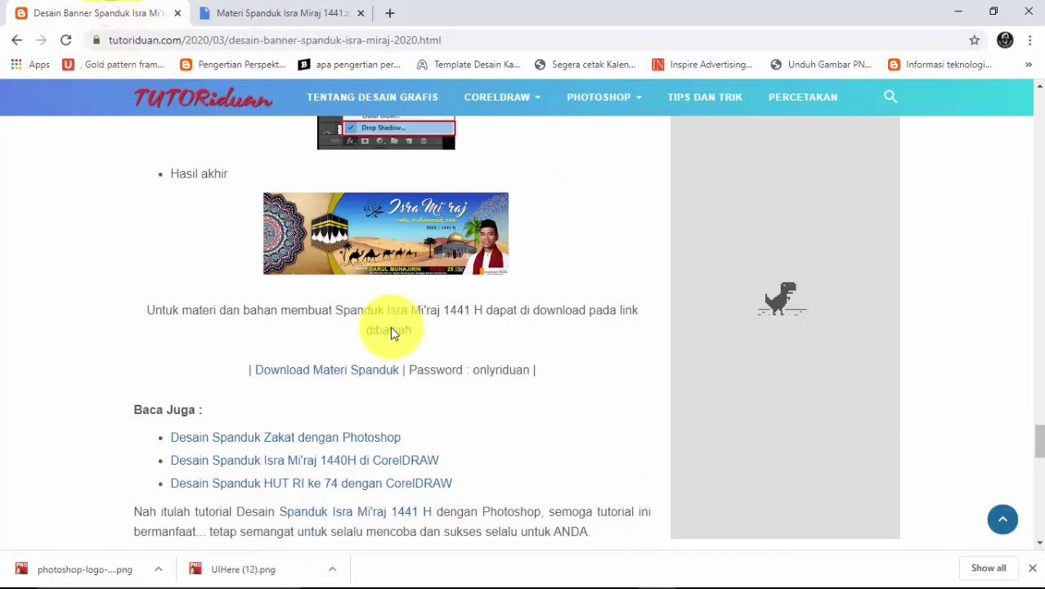
scroll(486, 419, up, 5)
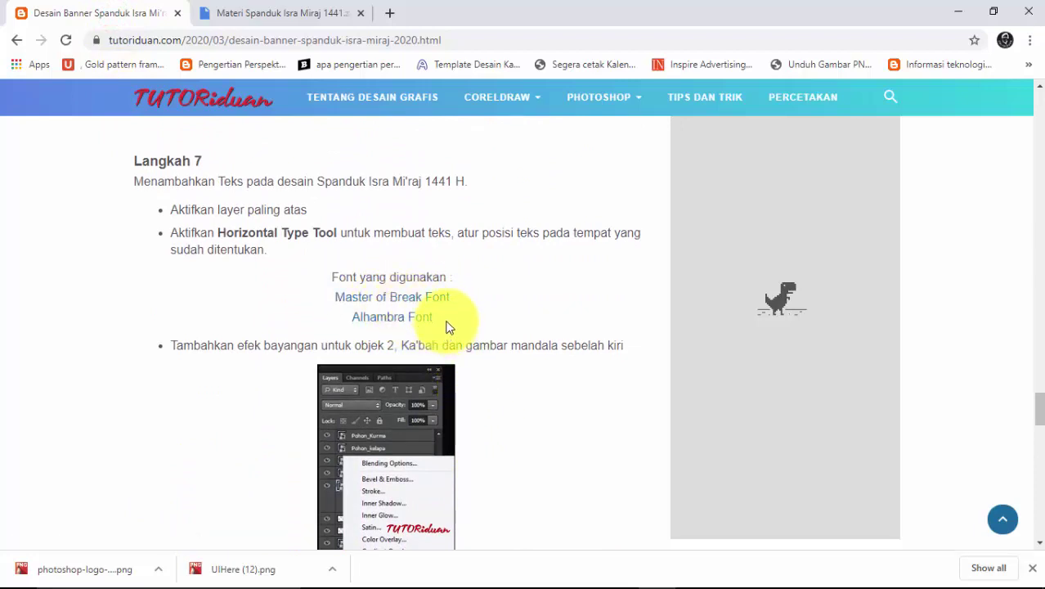
scroll(489, 340, down, 2)
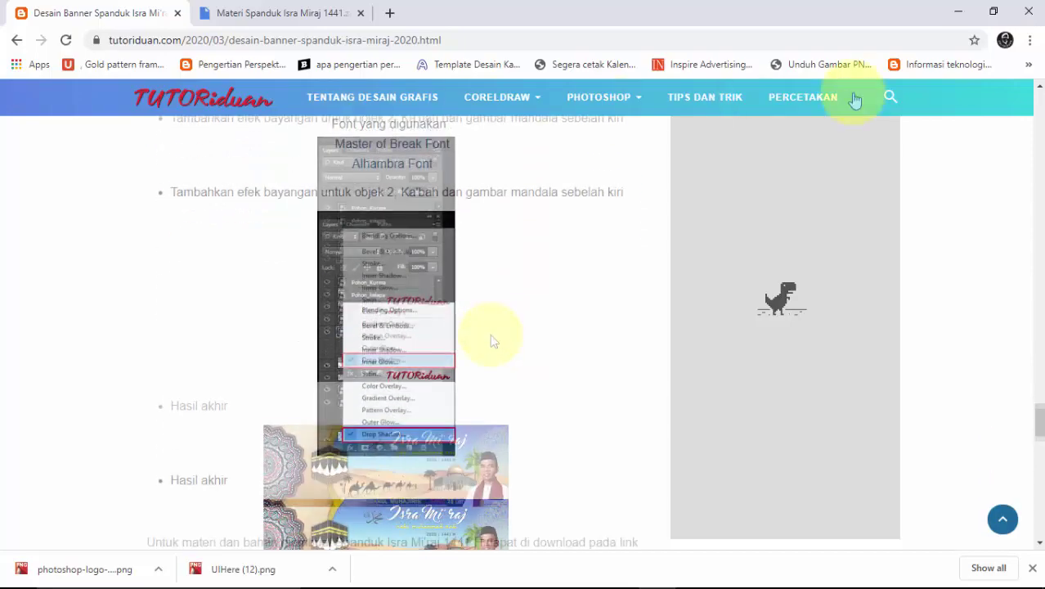
click(959, 13)
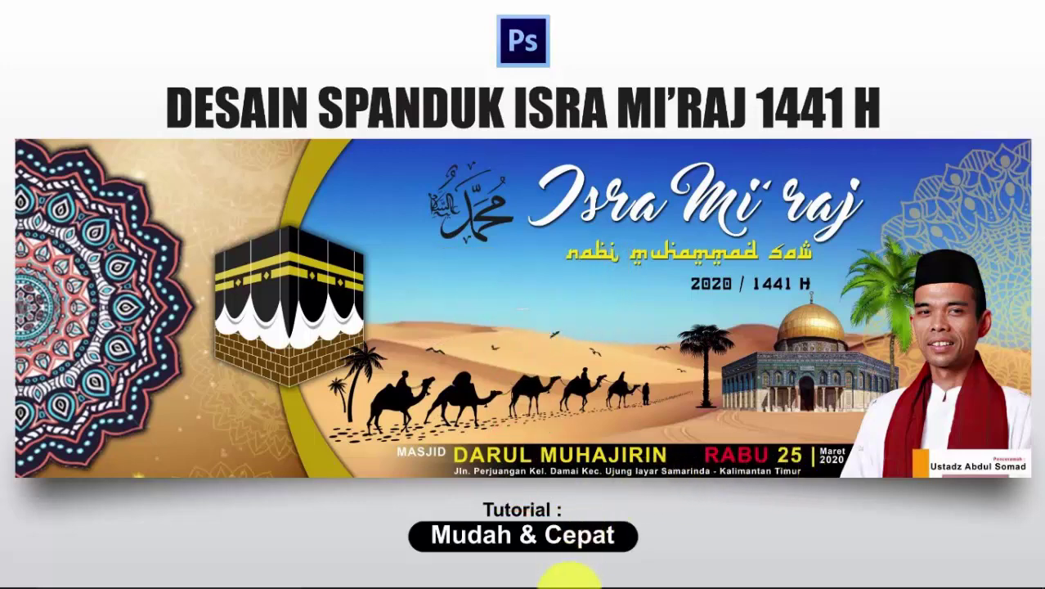
Switch to Photoshop showing the finished Spanduk Isra Mi'raj 1441H banner and its layers
click(619, 573)
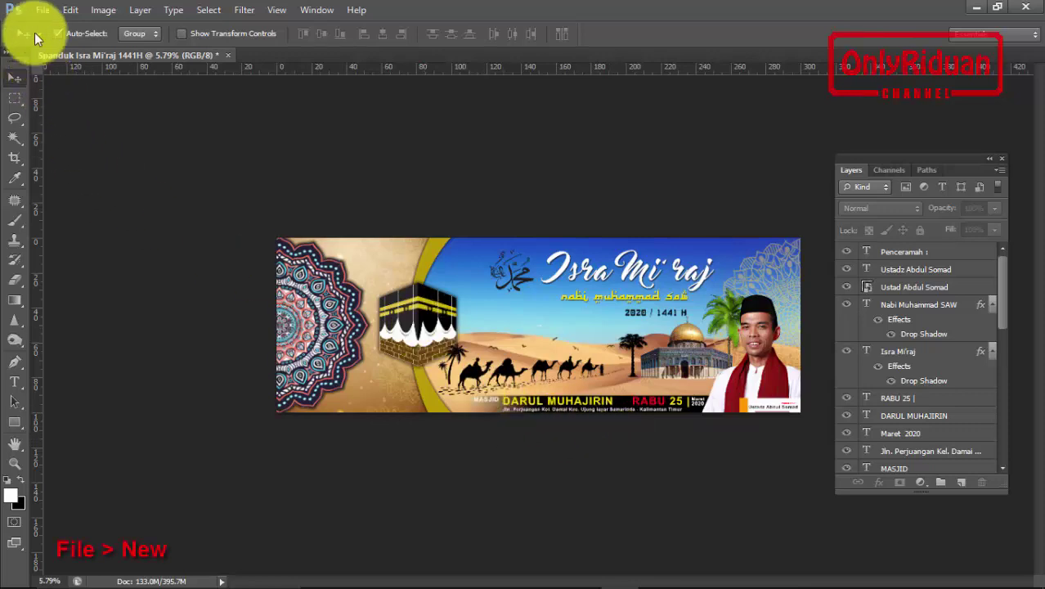
Start a new document via File > New named Spanduk Isra Mi'raj 1441H 2020
click(43, 9)
click(62, 23)
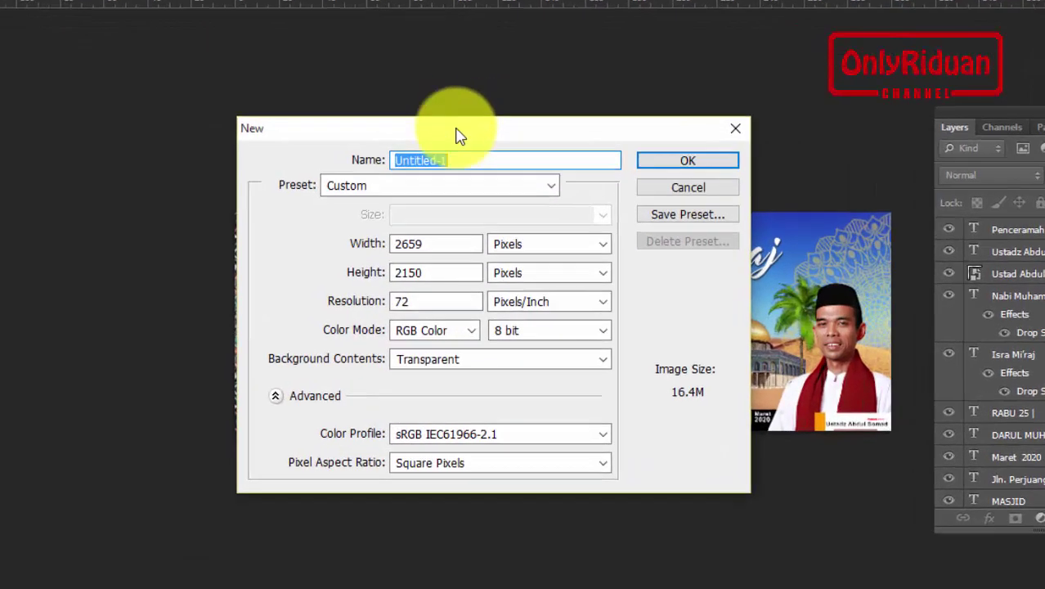
drag(477, 107, 384, 106)
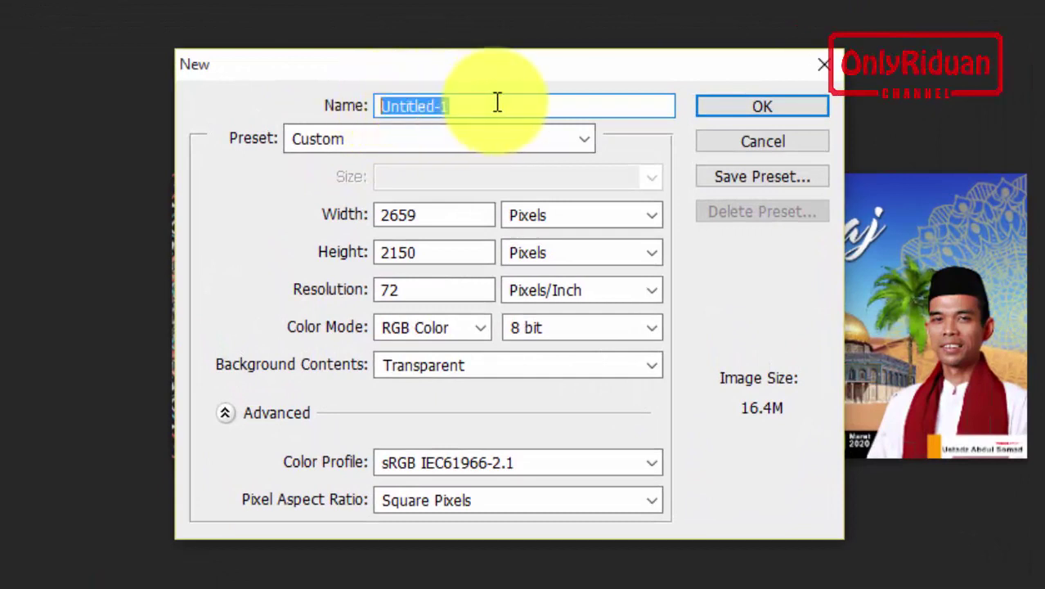
text(Spandu)
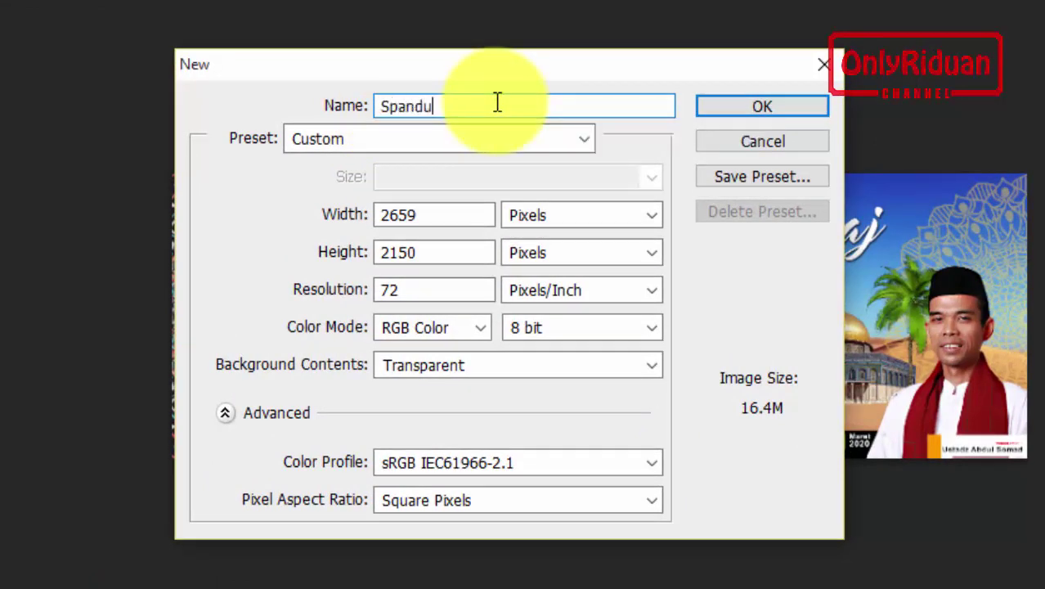
text(k I)
text(sra Mi'raj 1441H 2020)
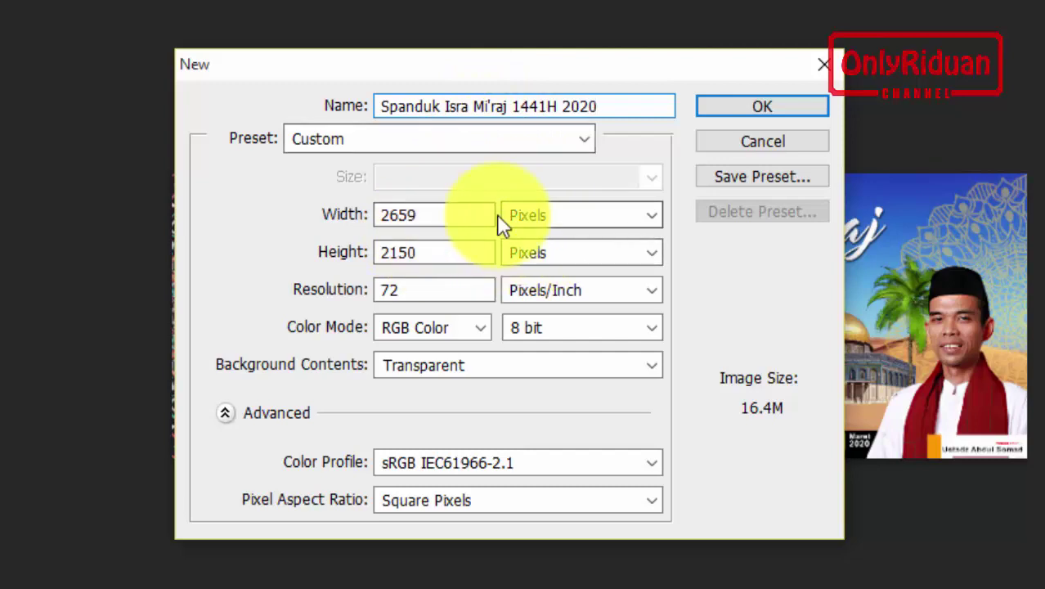
drag(529, 63, 500, 62)
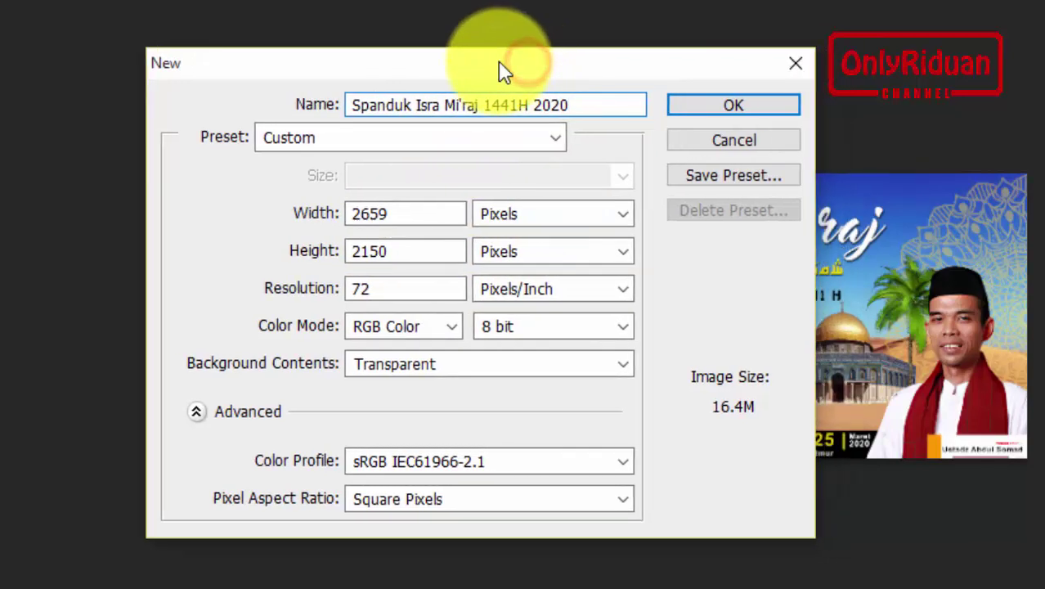
Set the new document size to 300 × 100 cm at 100 pixels/inch
click(545, 215)
click(524, 279)
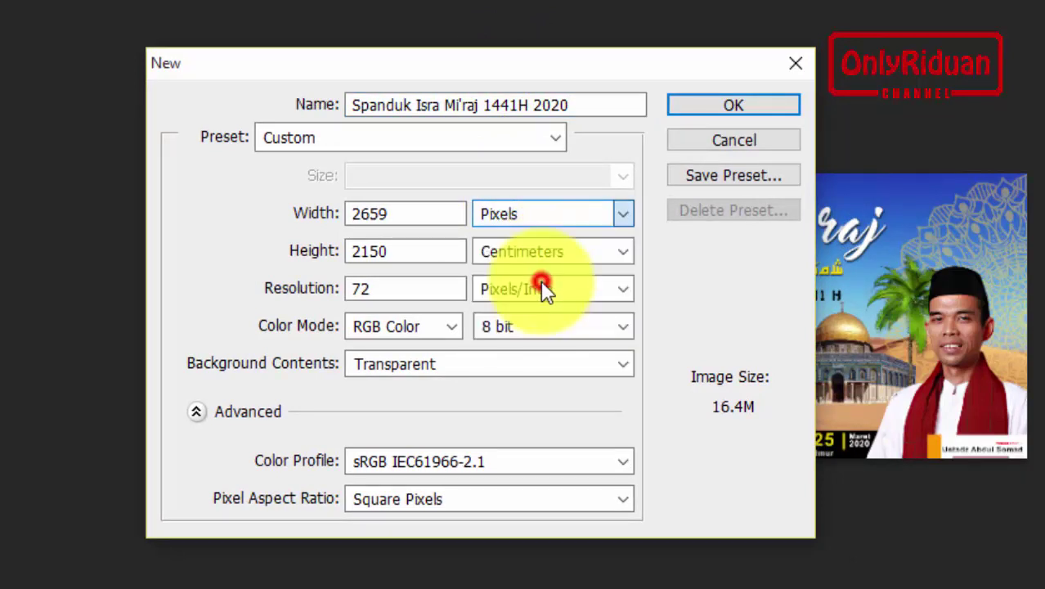
drag(411, 216, 329, 218)
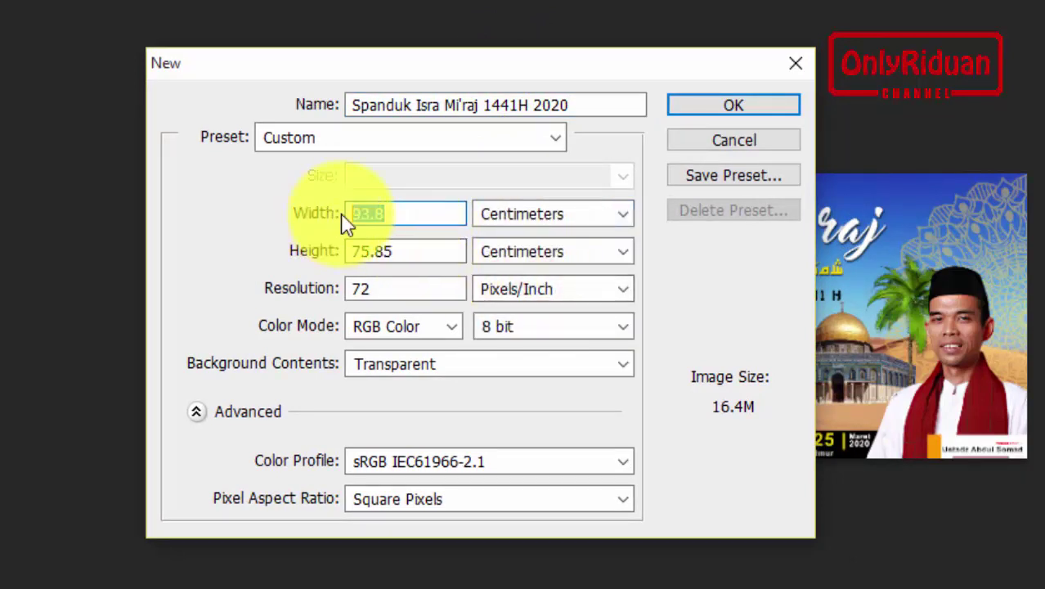
text(300)
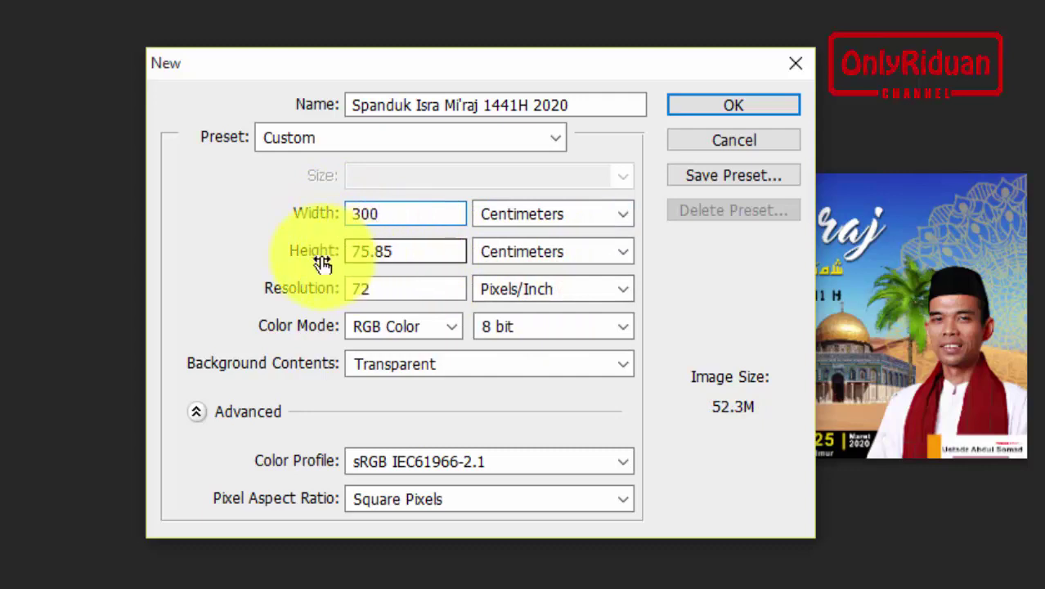
drag(417, 250, 337, 255)
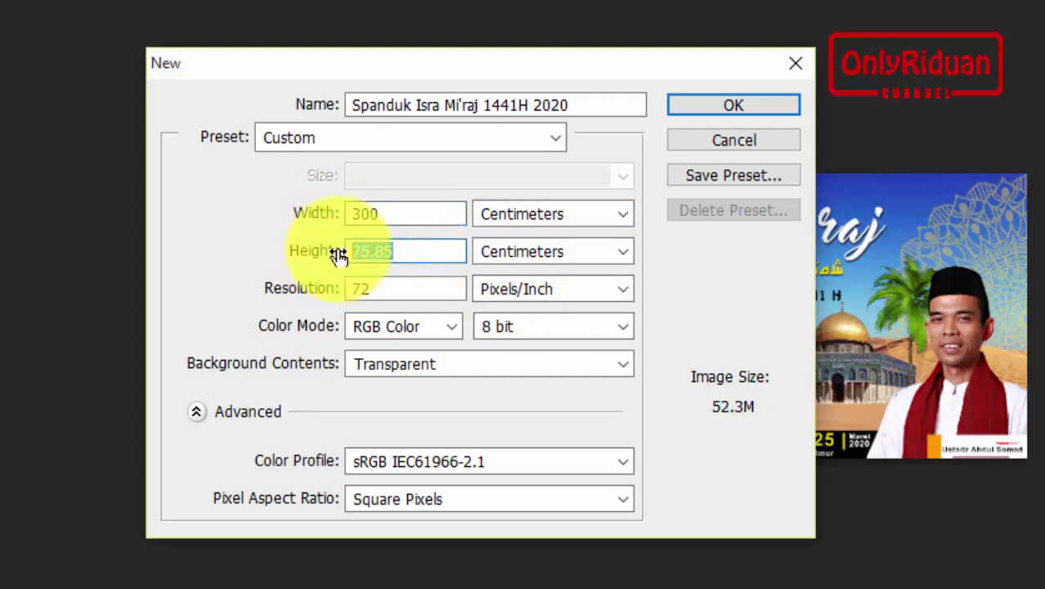
text(100)
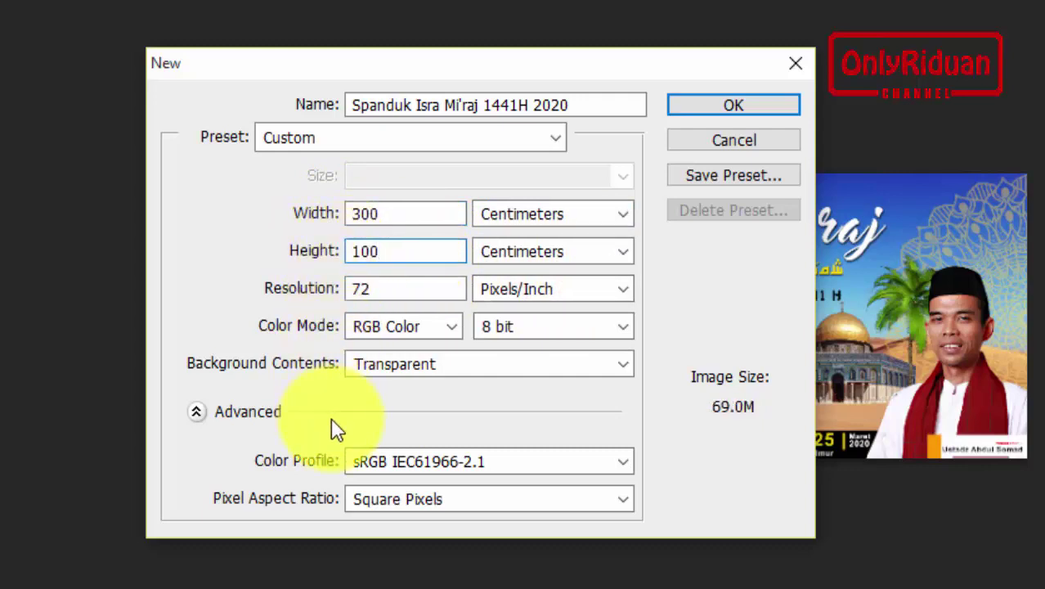
drag(393, 287, 345, 291)
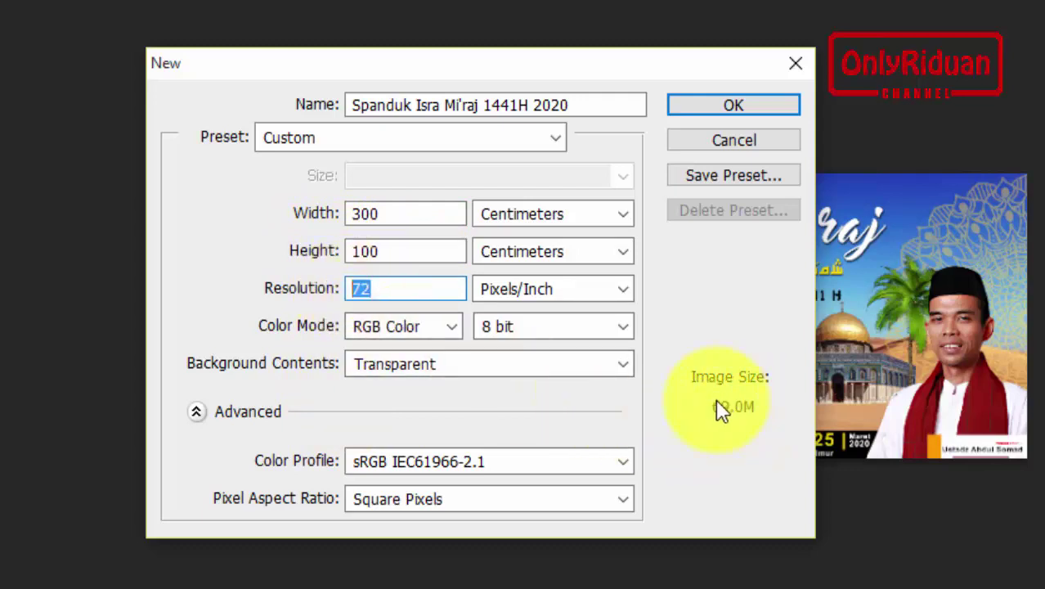
drag(381, 287, 350, 288)
drag(401, 288, 317, 290)
text(100)
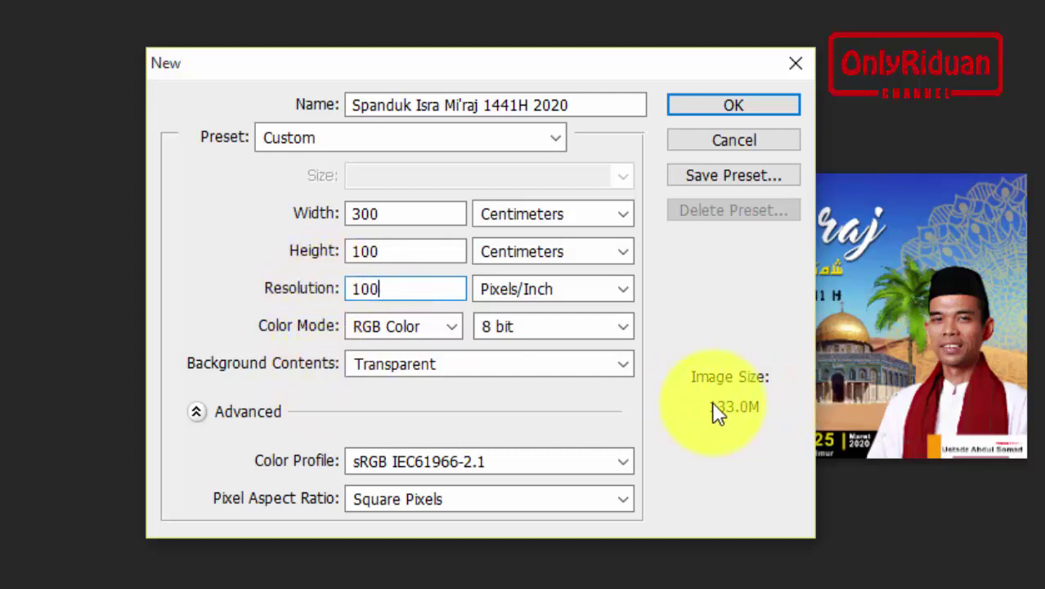
Keep RGB colour mode and set the background contents to White
click(452, 337)
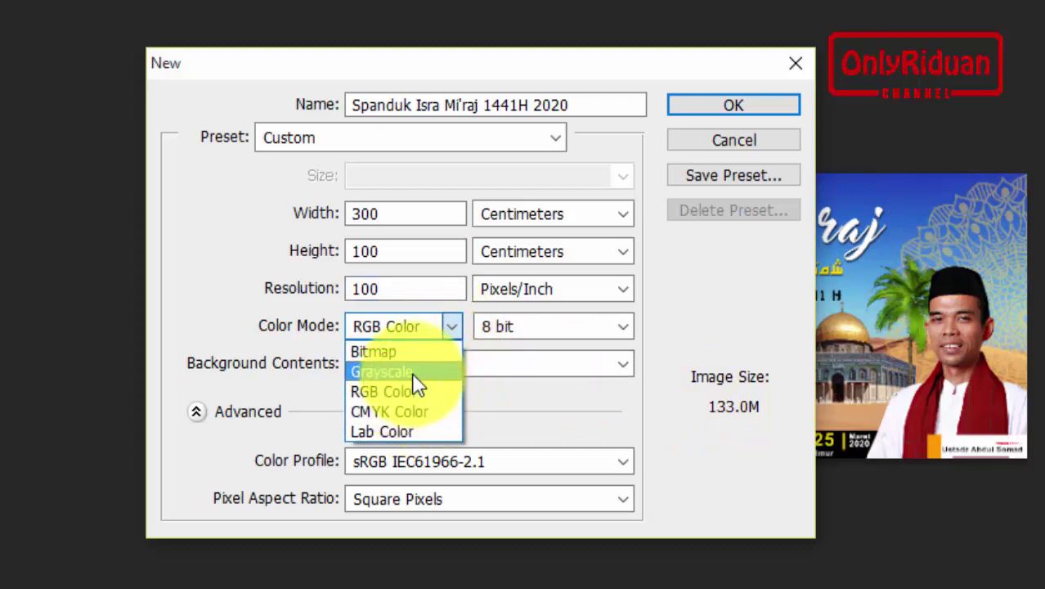
click(401, 411)
click(448, 329)
click(404, 392)
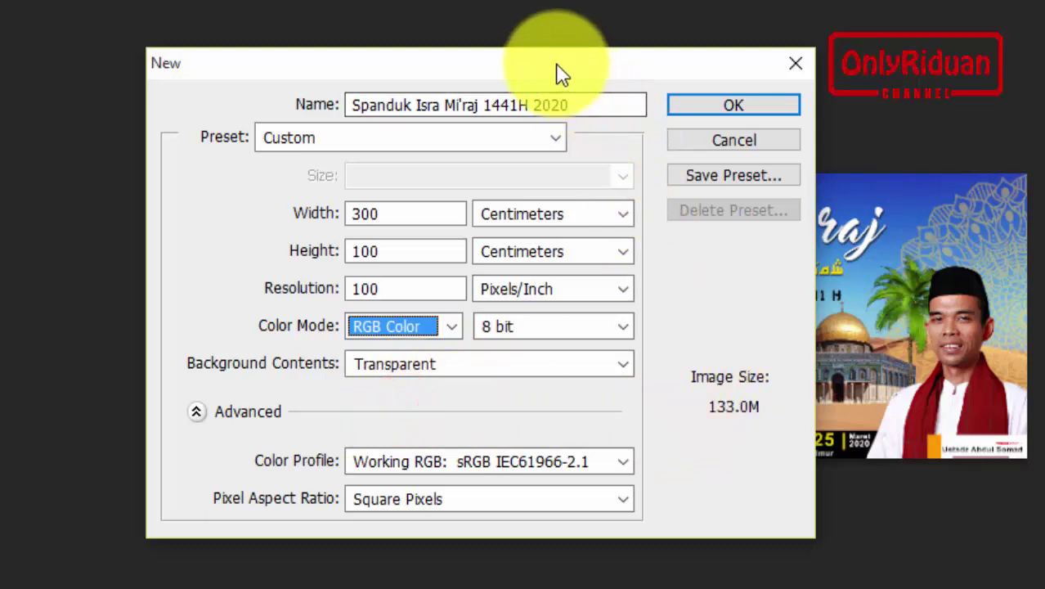
drag(556, 70, 548, 73)
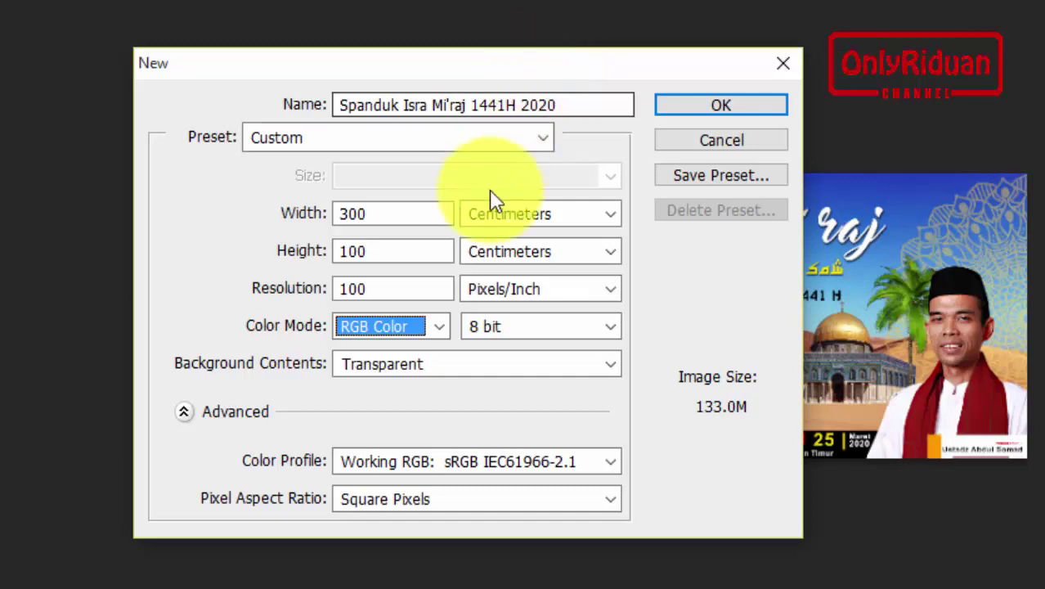
click(471, 366)
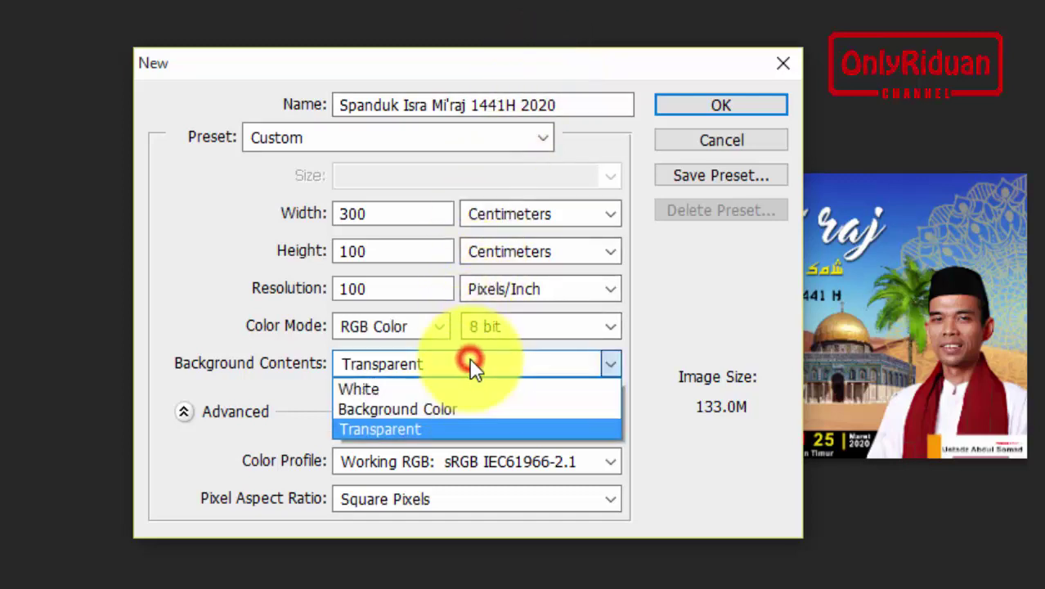
click(394, 390)
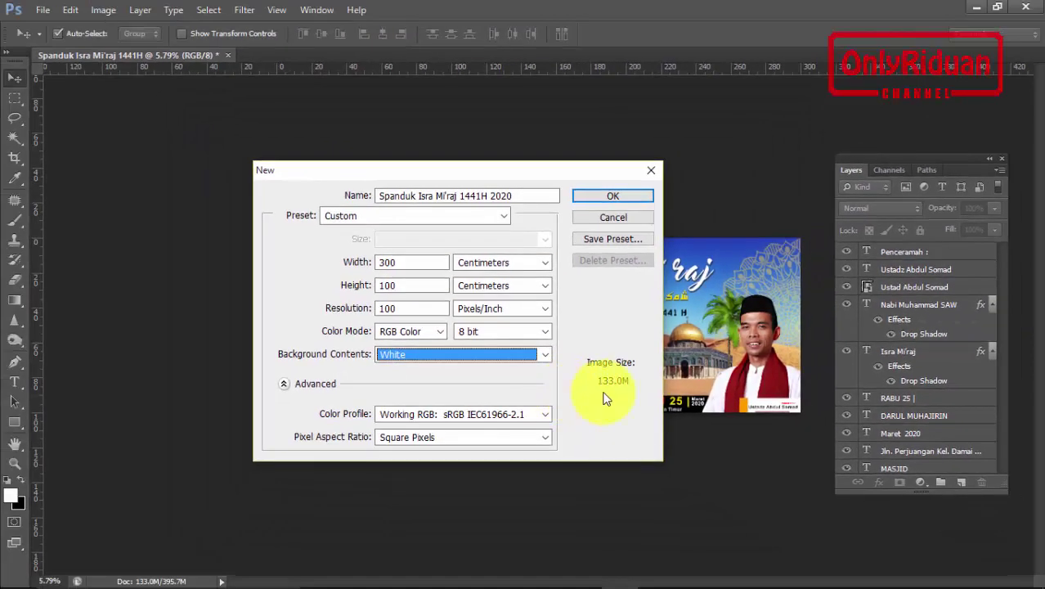
Create the blank white document, glance at the finished design, then return to the new one
click(614, 195)
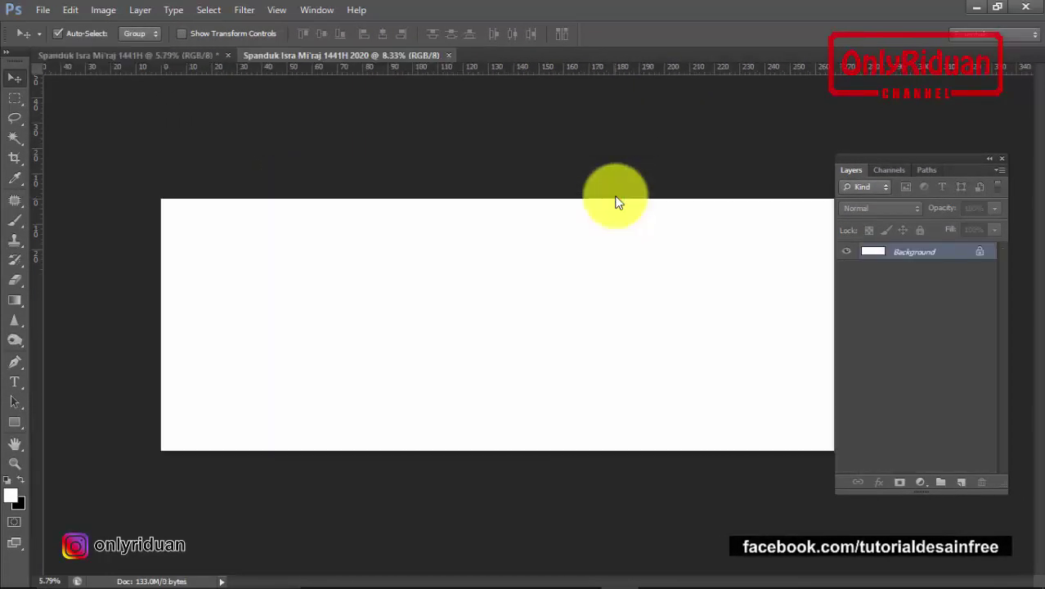
drag(852, 167, 863, 91)
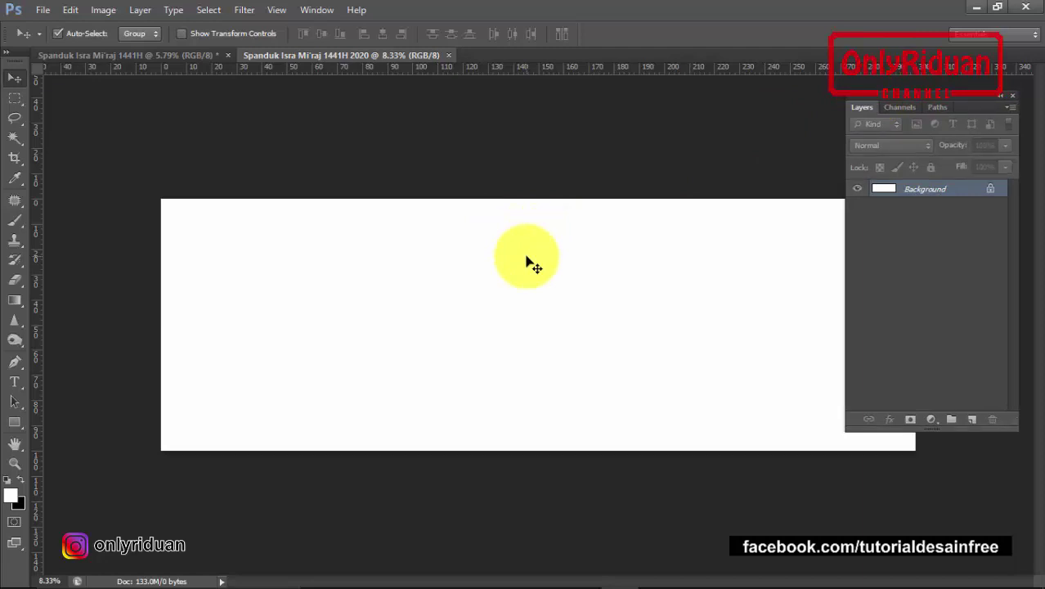
click(184, 55)
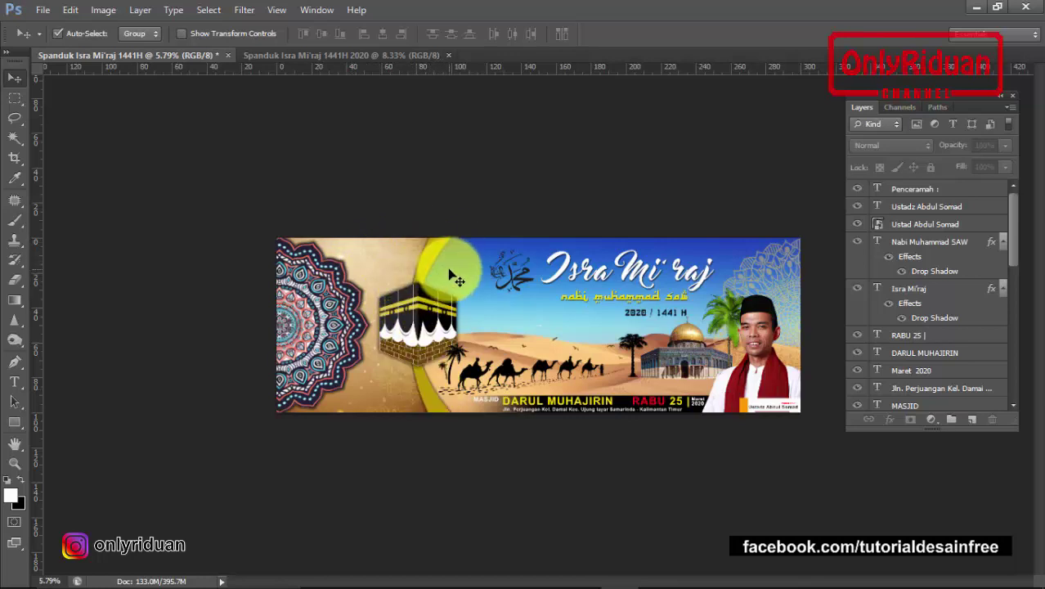
click(348, 56)
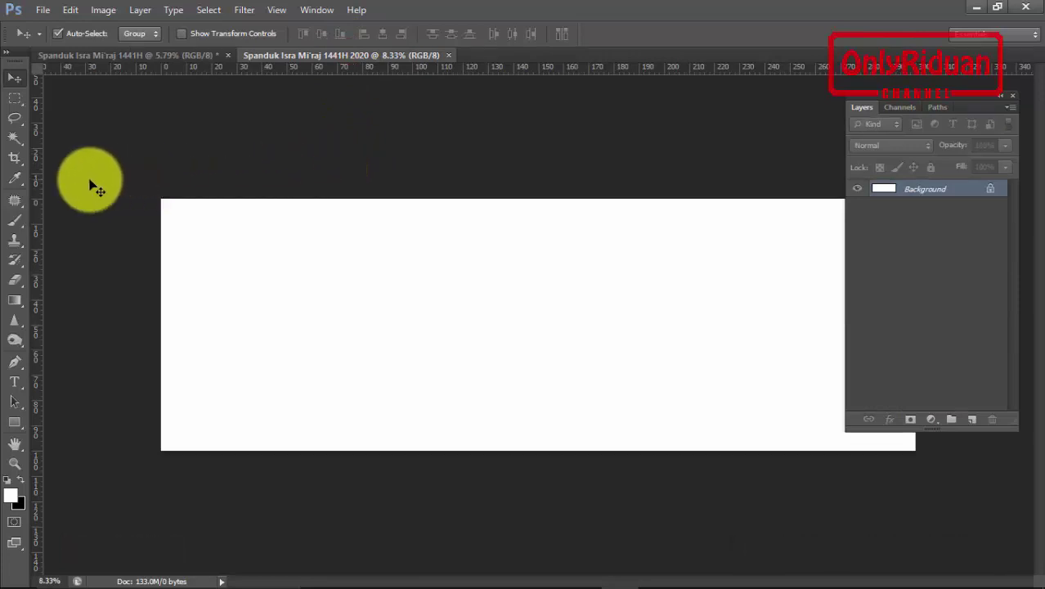
Add a vertical guide near 90 cm and draw a curved Pen segment down along it
mouse_move(38, 180)
mouse_down()
mouse_move(404, 146)
mouse_move(388, 82)
mouse_up()
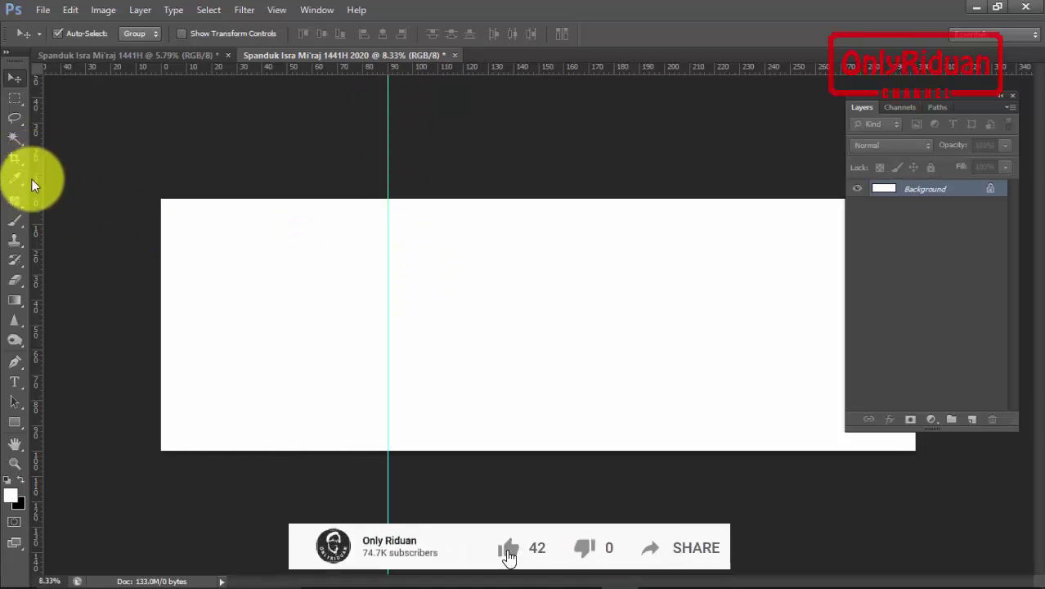
click(18, 365)
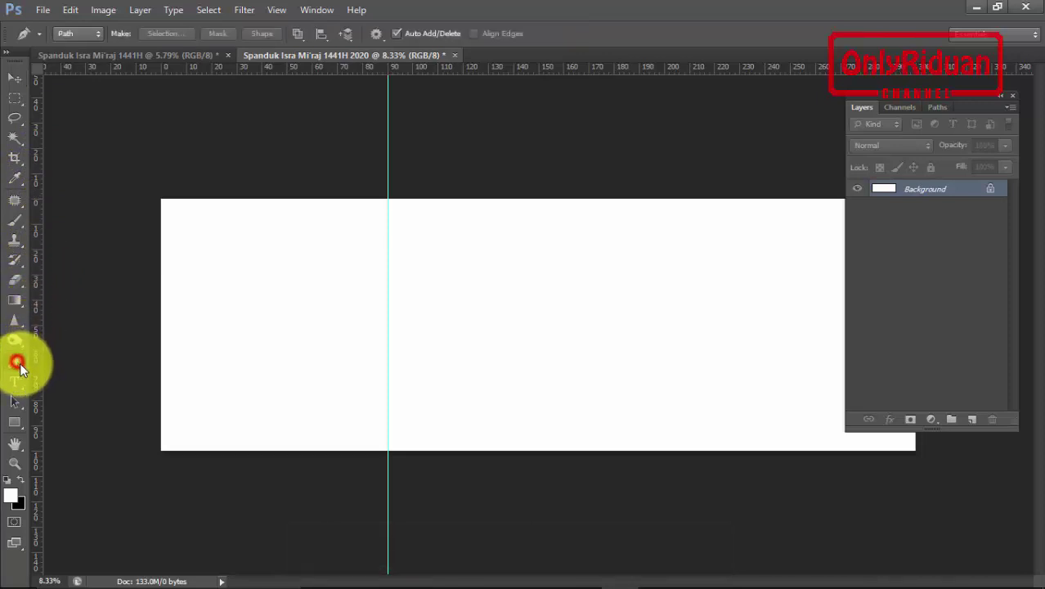
click(387, 199)
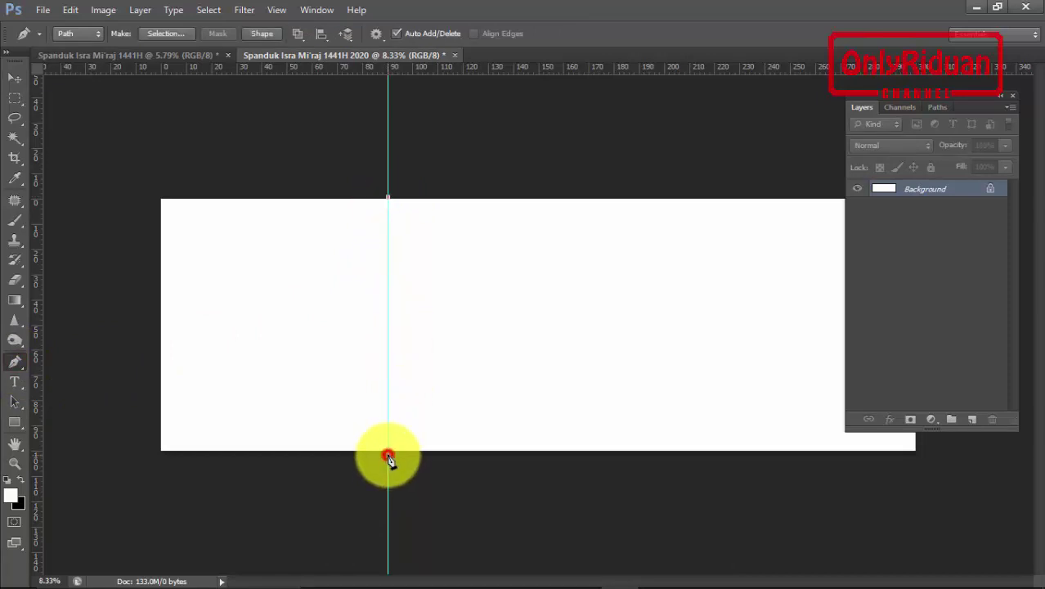
drag(388, 452, 483, 578)
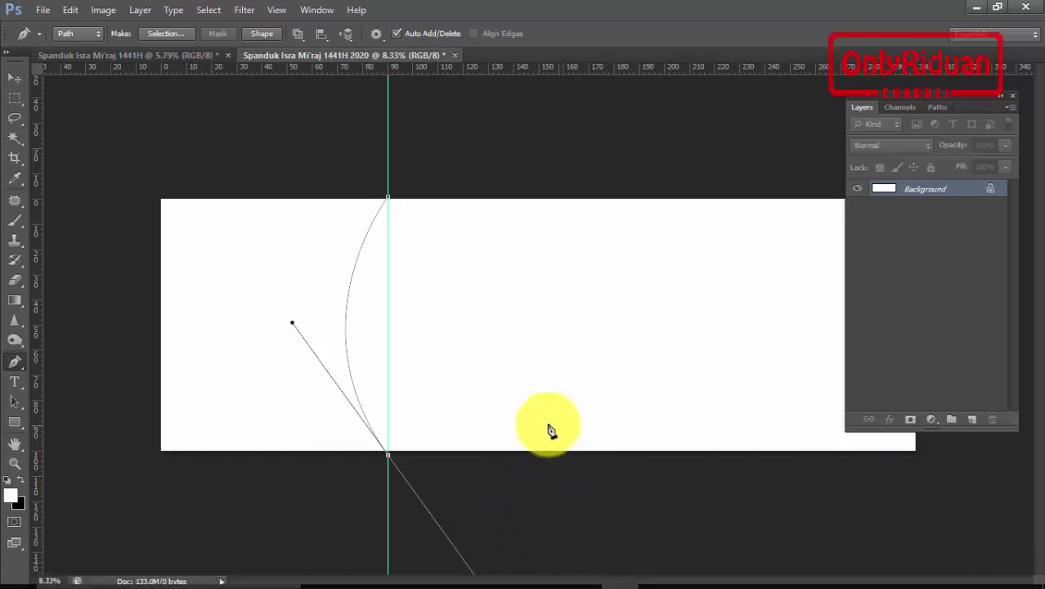
scroll(508, 421, down, 1)
key(alt)
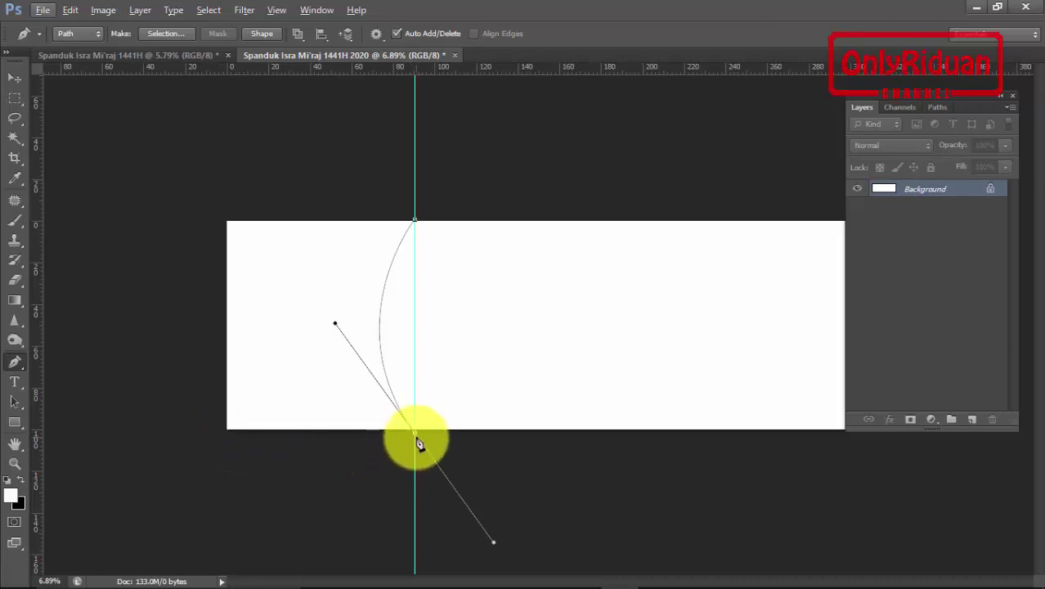
key(alt)
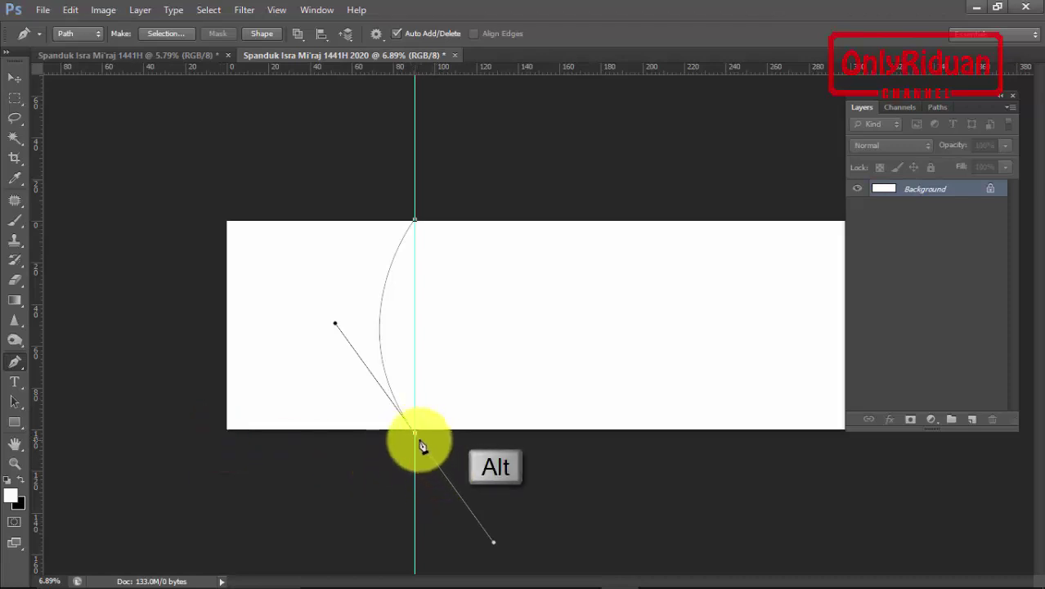
Close the path around the left end beyond the canvas corners and add Layer 1
click(221, 439)
click(213, 209)
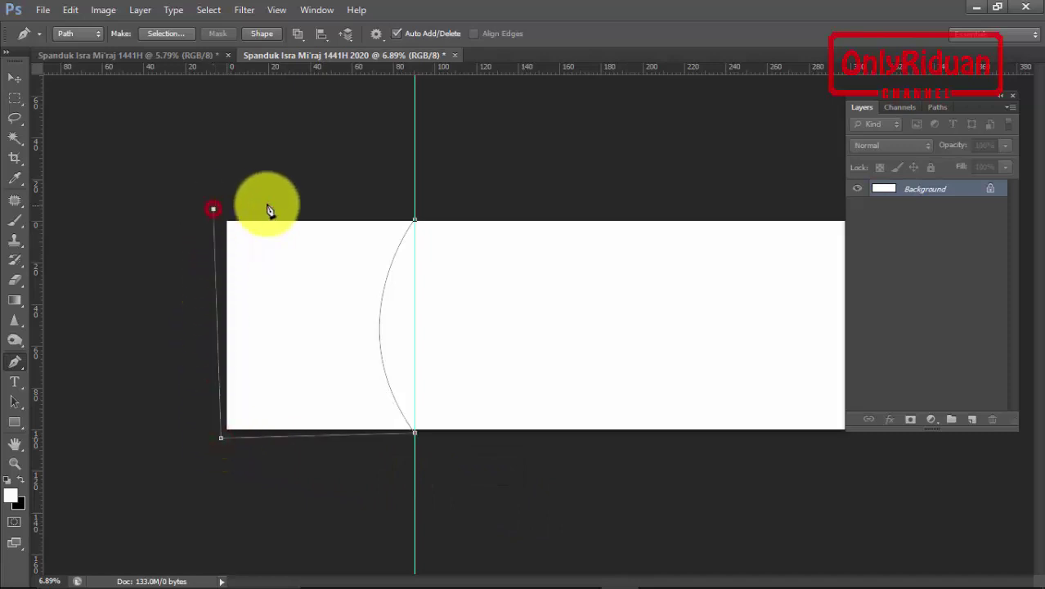
click(416, 221)
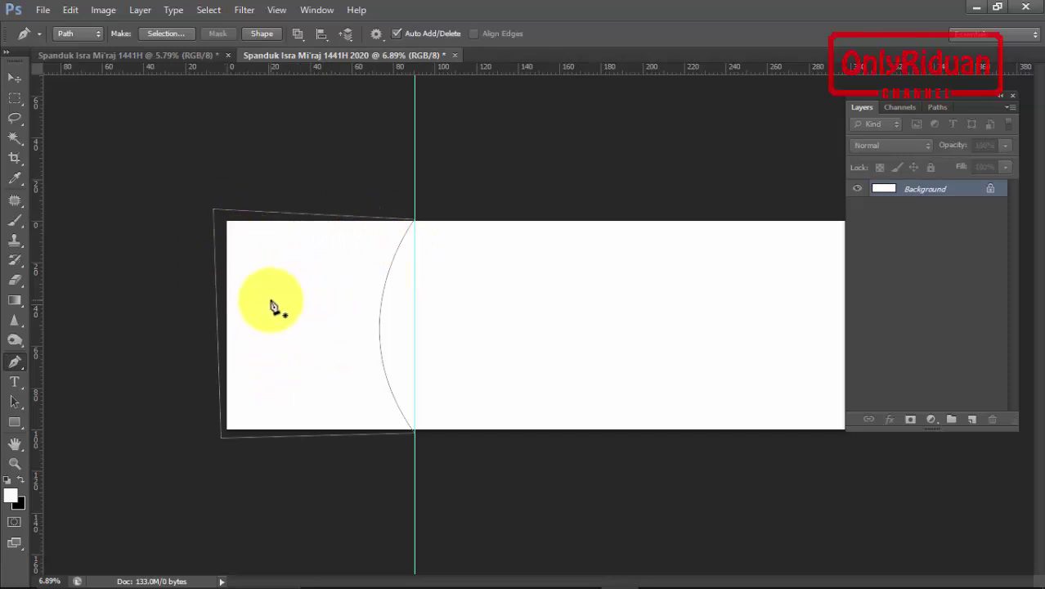
click(972, 419)
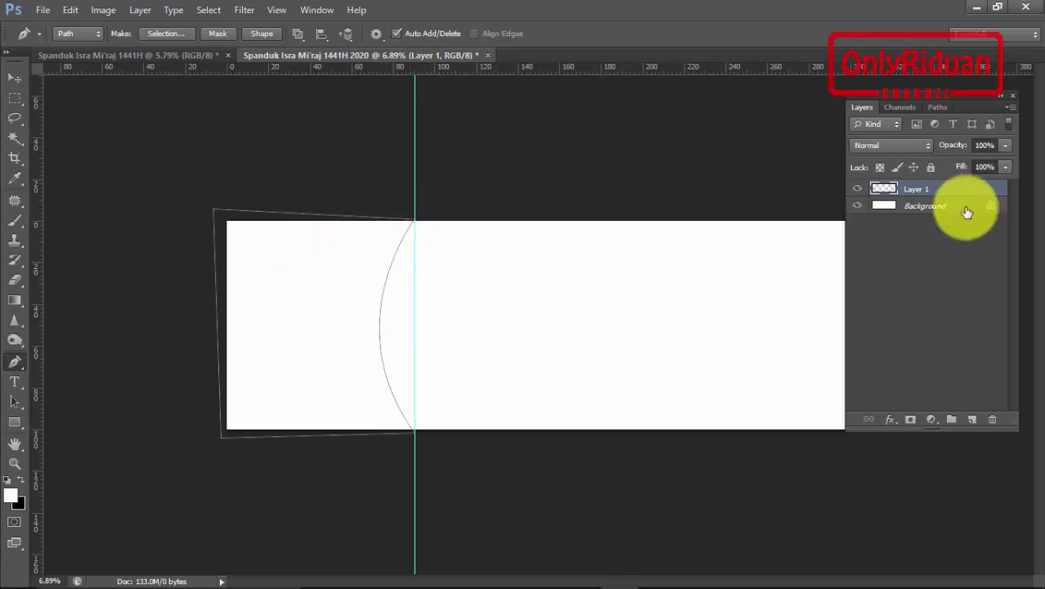
Fill the path with a grey 8e8c8c Solid Color layer renamed Objek 1
click(934, 421)
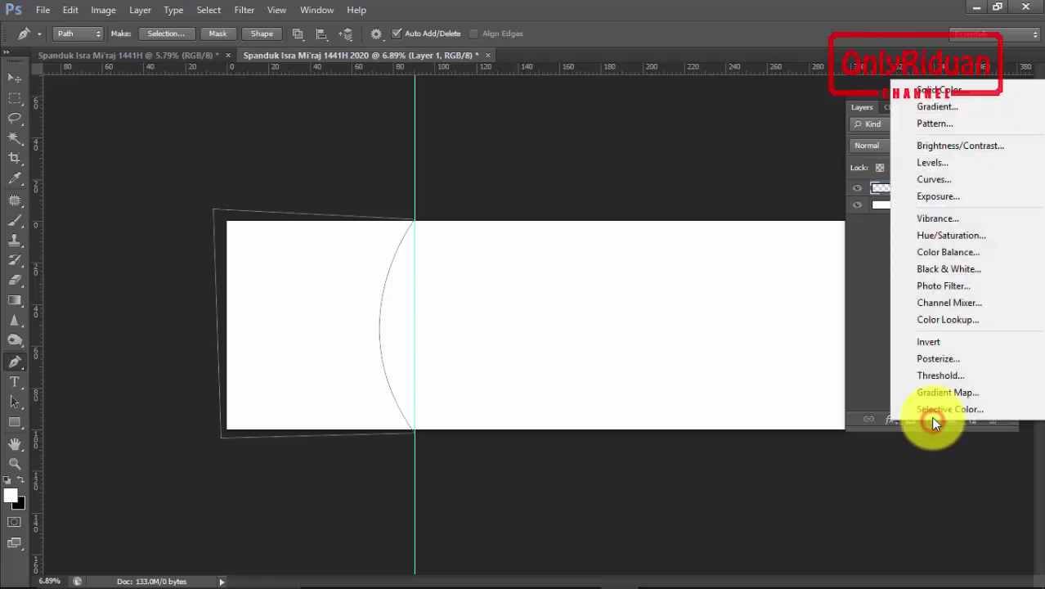
click(949, 93)
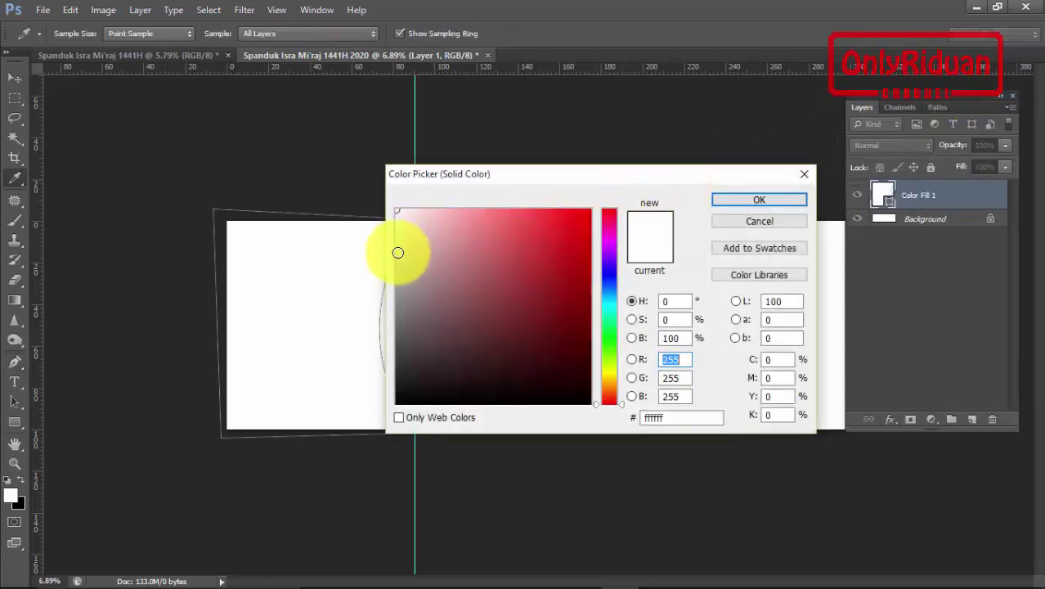
click(397, 295)
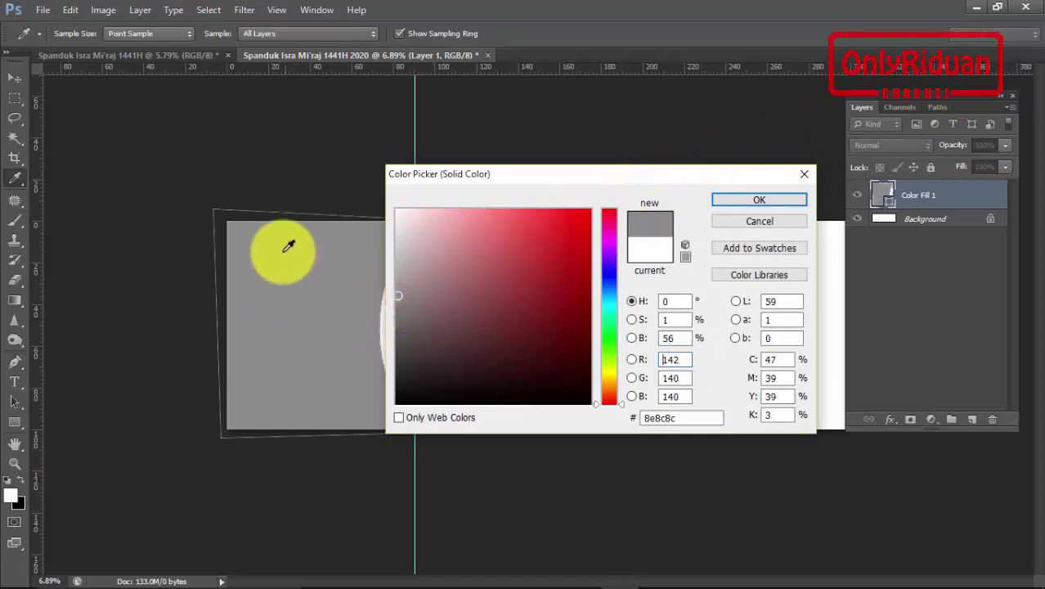
click(747, 203)
key(p)
click(930, 199)
text(Objek)
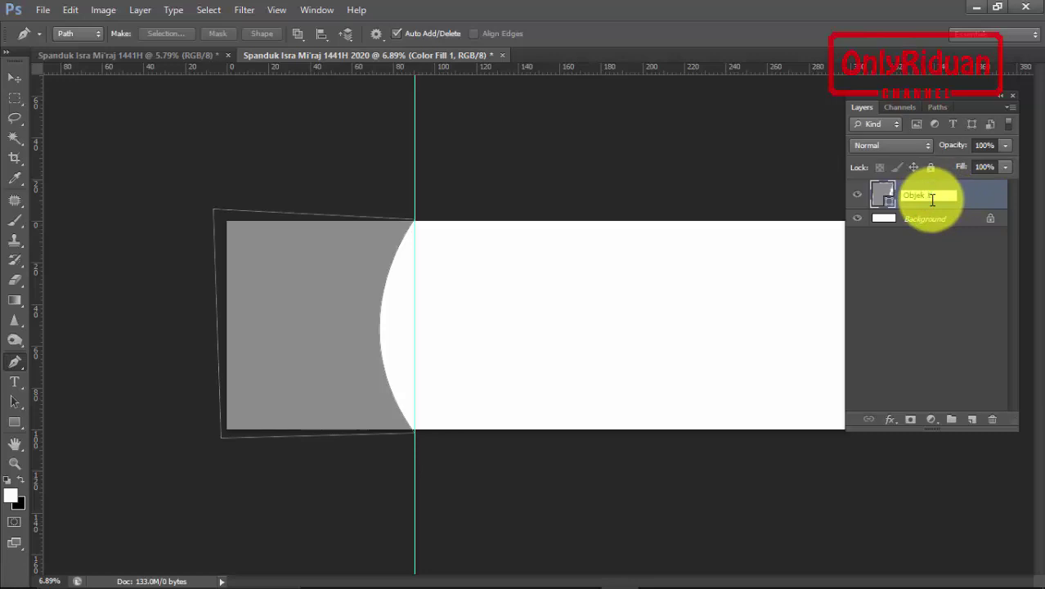
key(Return)
key(v)
key(ctrl+plus)
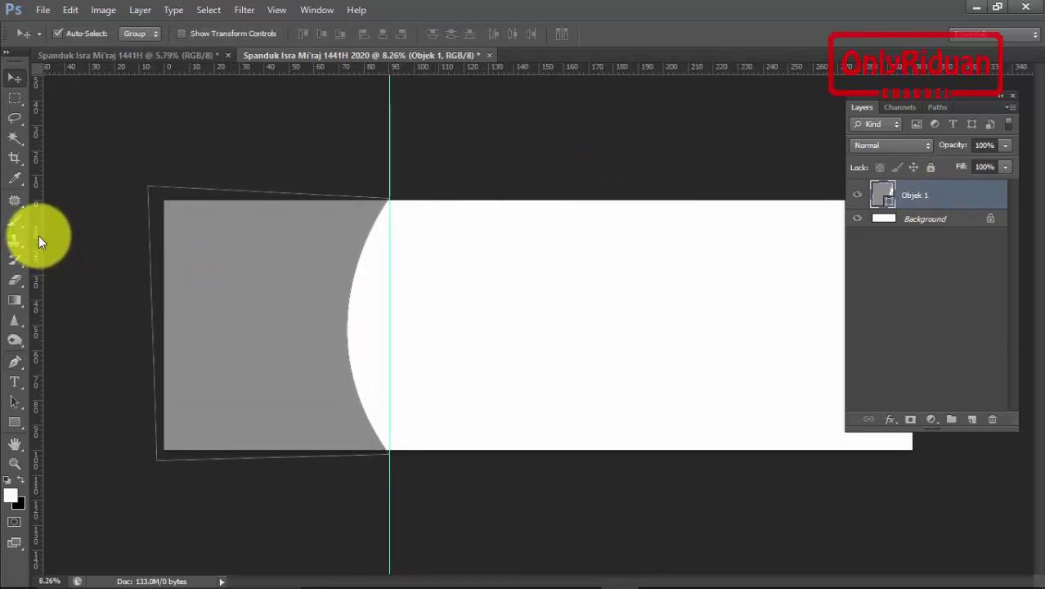
Add a second vertical guide and a new layer, then draw a path down the guide
mouse_move(38, 236)
mouse_down()
mouse_move(443, 275)
mouse_move(416, 221)
mouse_up()
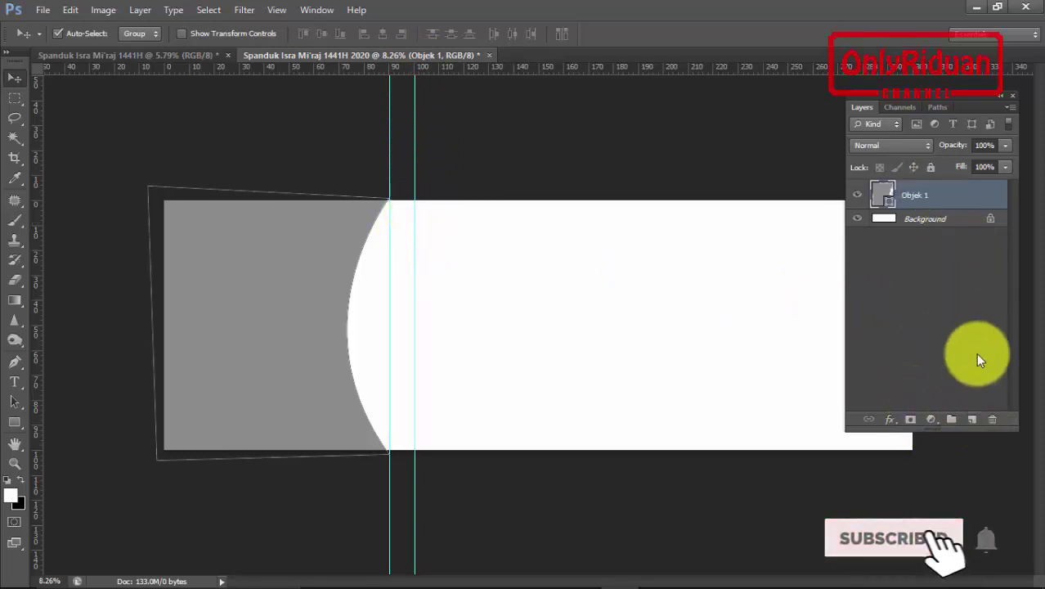
click(972, 419)
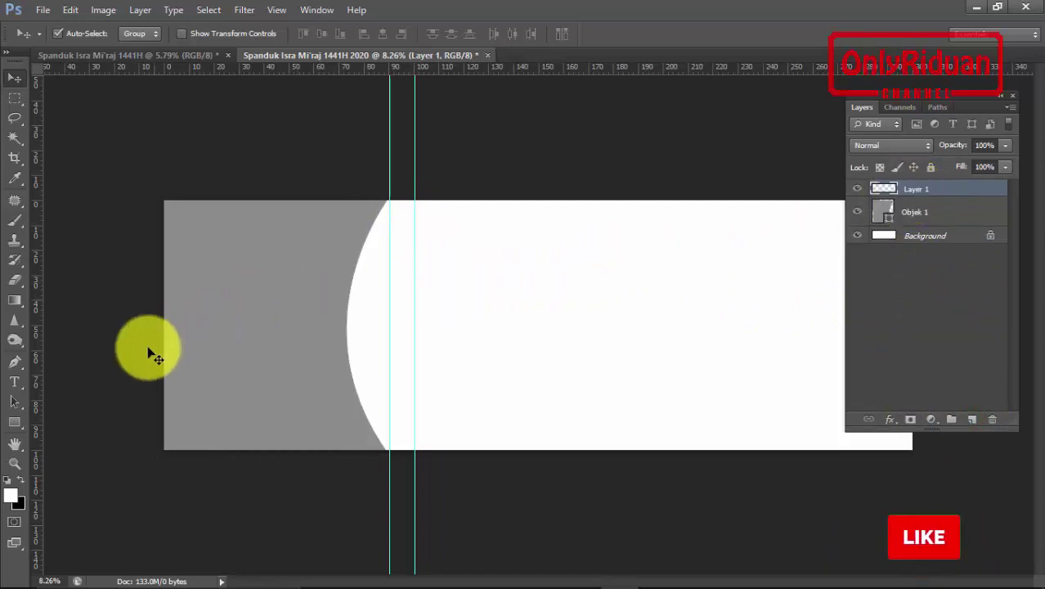
click(16, 362)
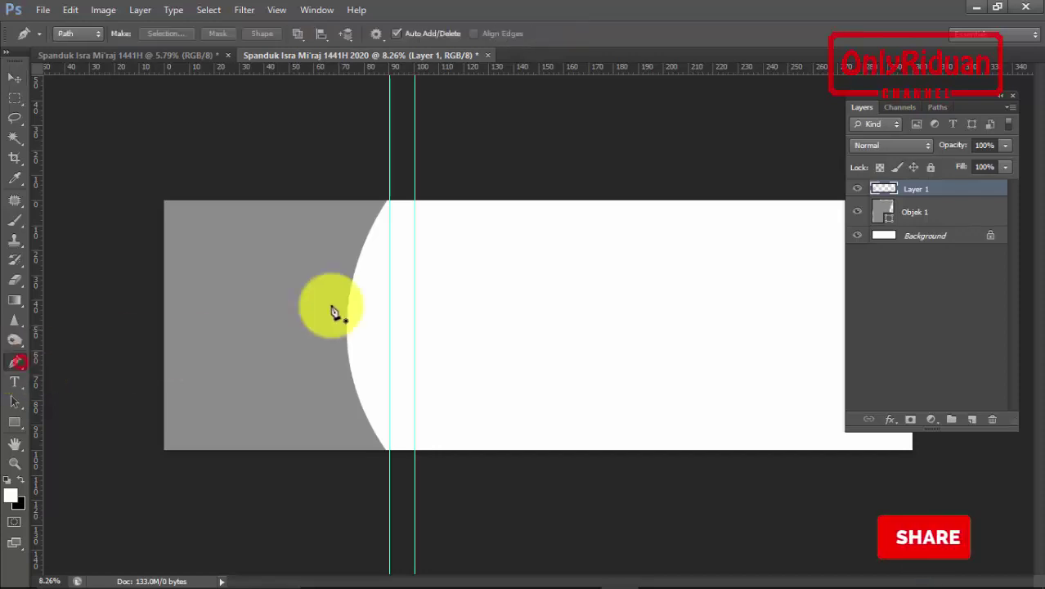
click(415, 201)
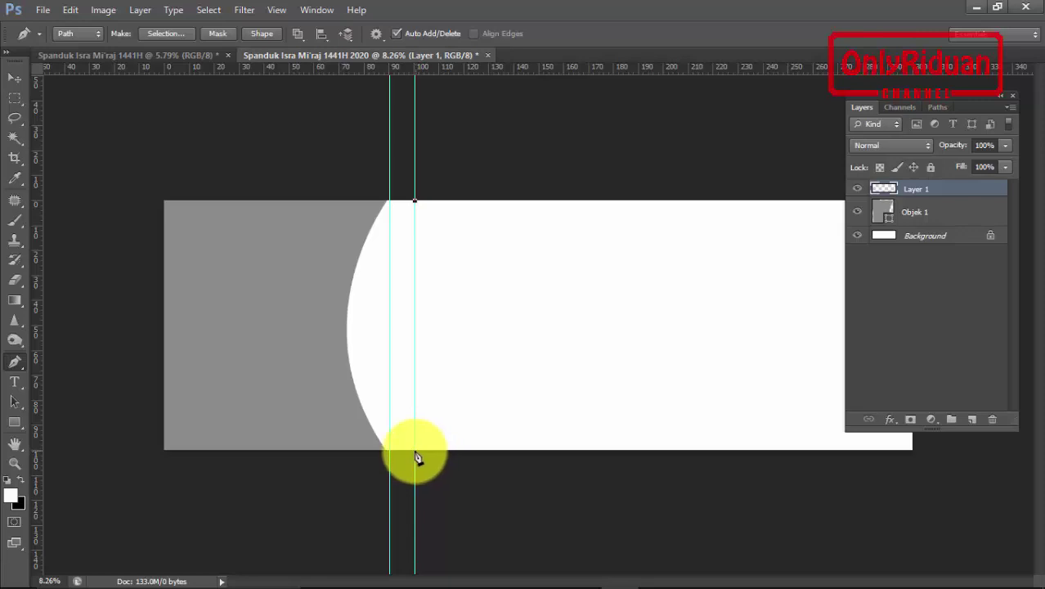
drag(414, 450, 548, 585)
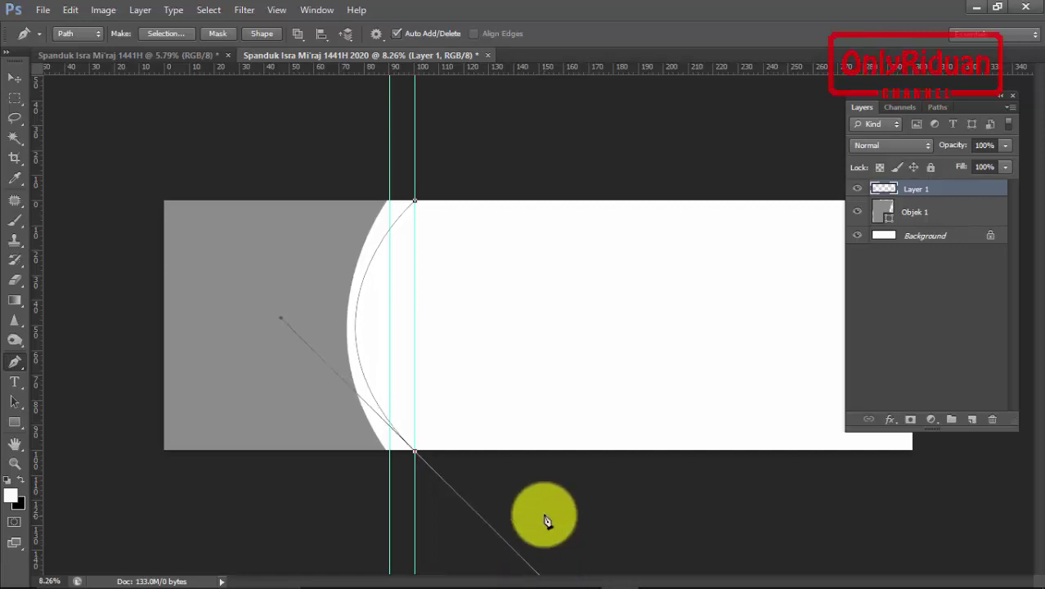
Make the anchors sharp corners, close the path, and bend its edge into the crescent curve
key(alt)
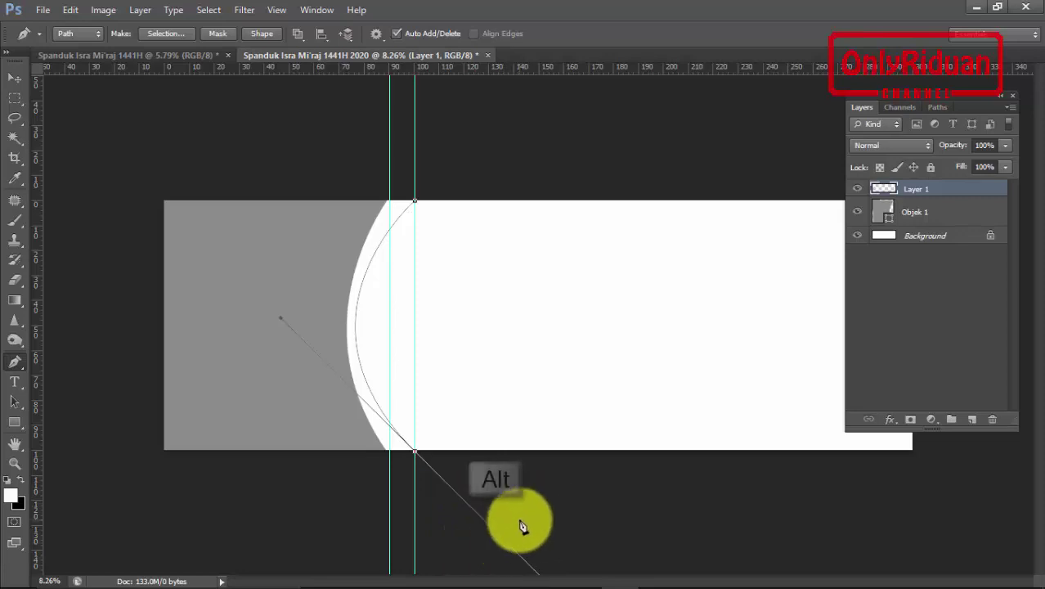
alt+click(416, 451)
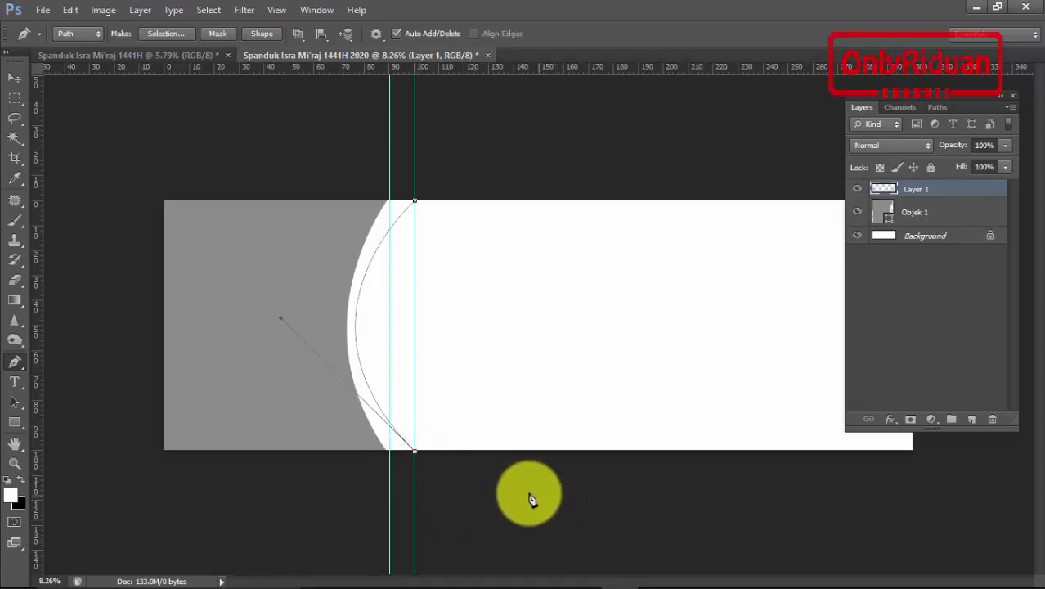
alt+click(390, 452)
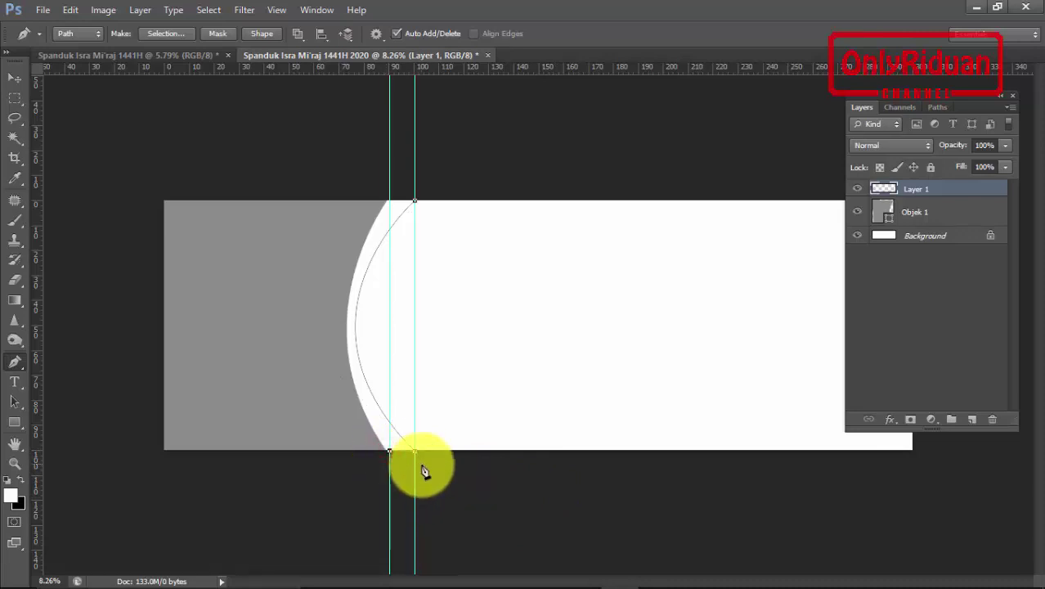
click(415, 451)
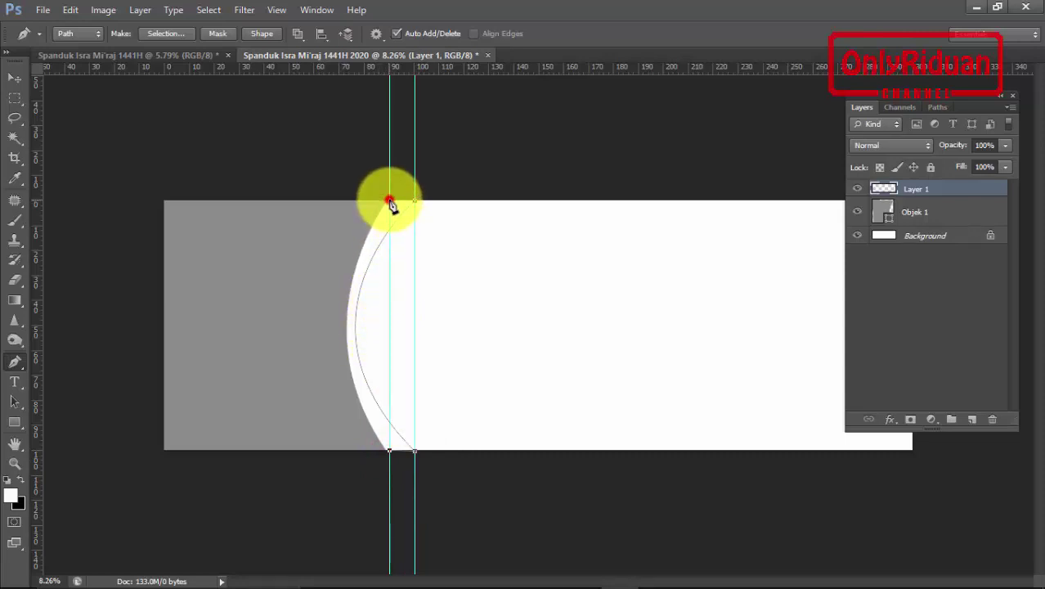
drag(390, 200, 470, 142)
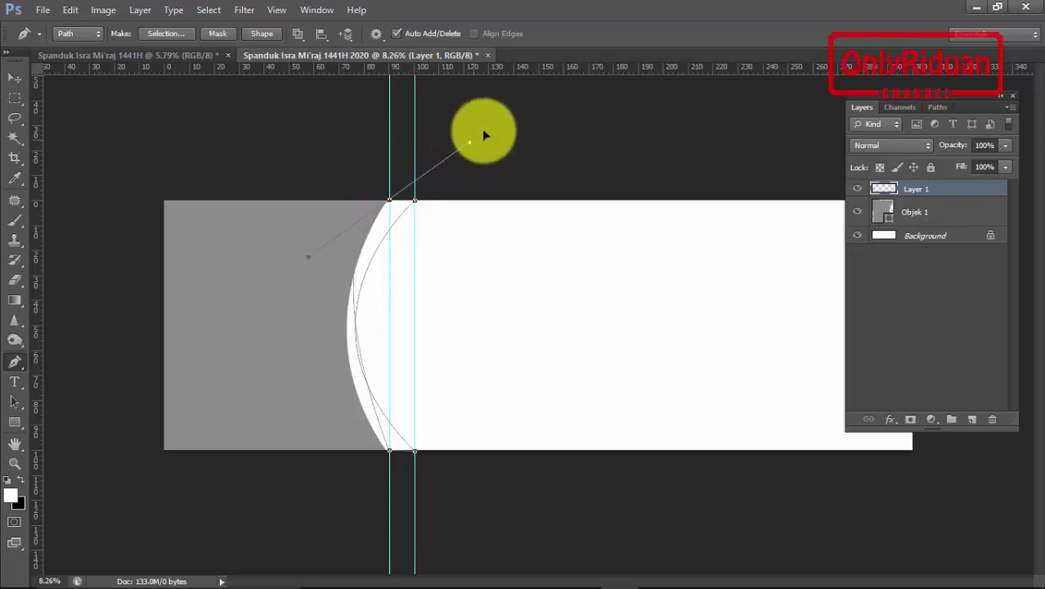
drag(508, 64, 497, 60)
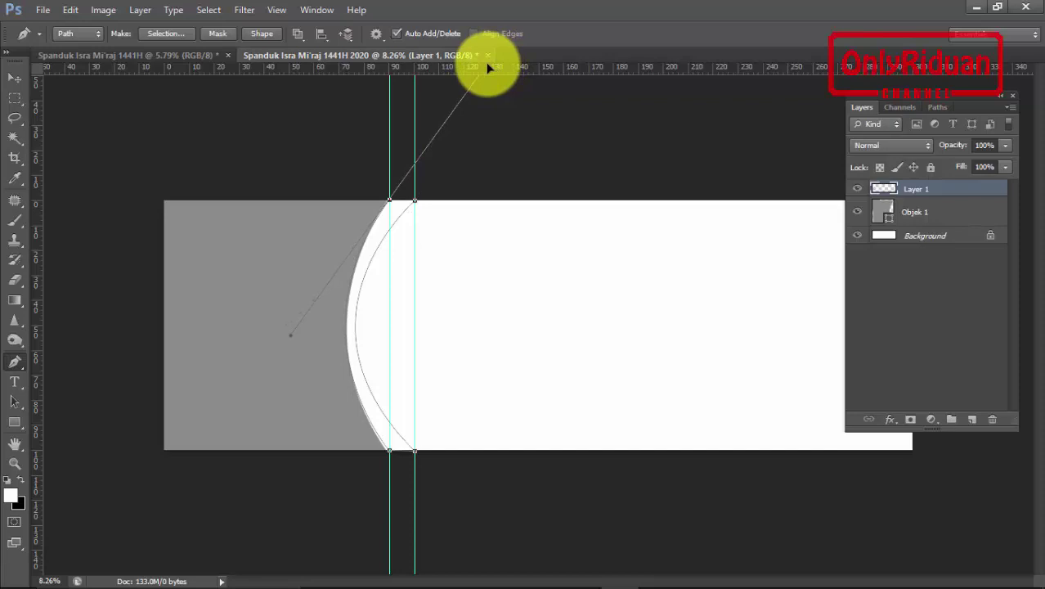
drag(488, 67, 479, 76)
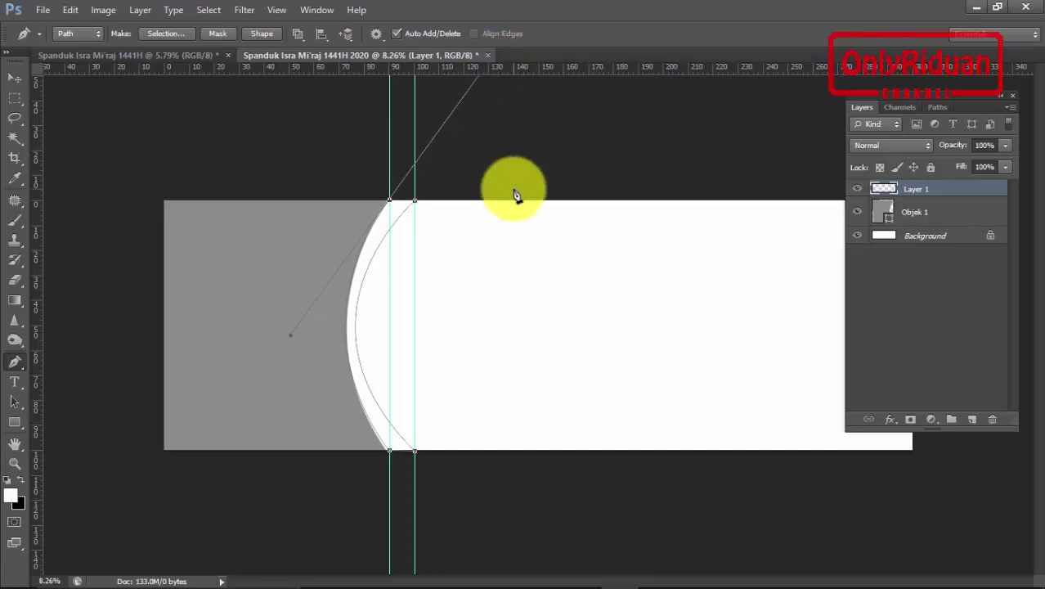
key(alt)
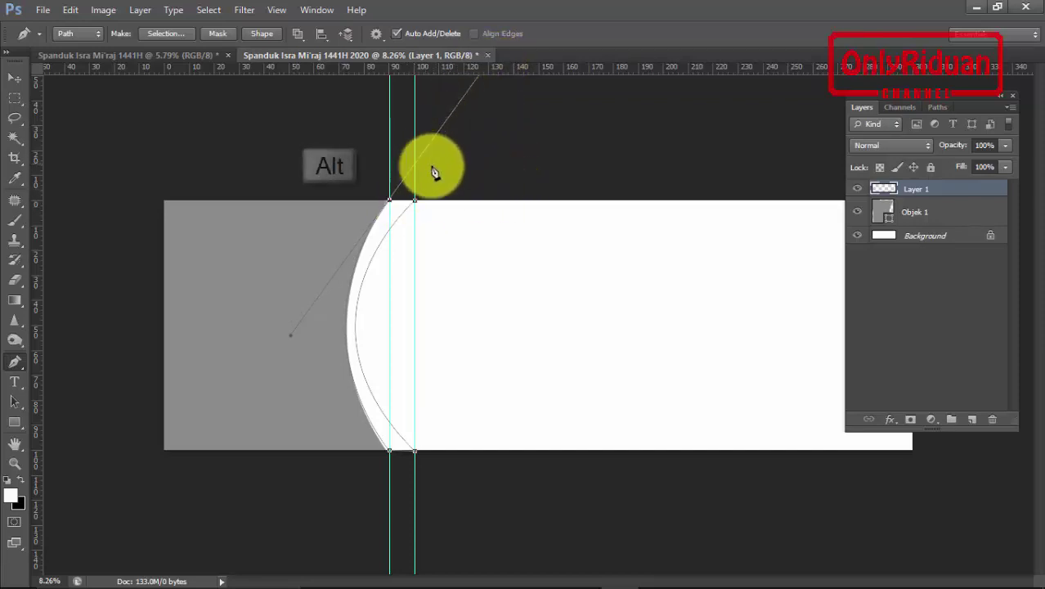
alt+click(392, 203)
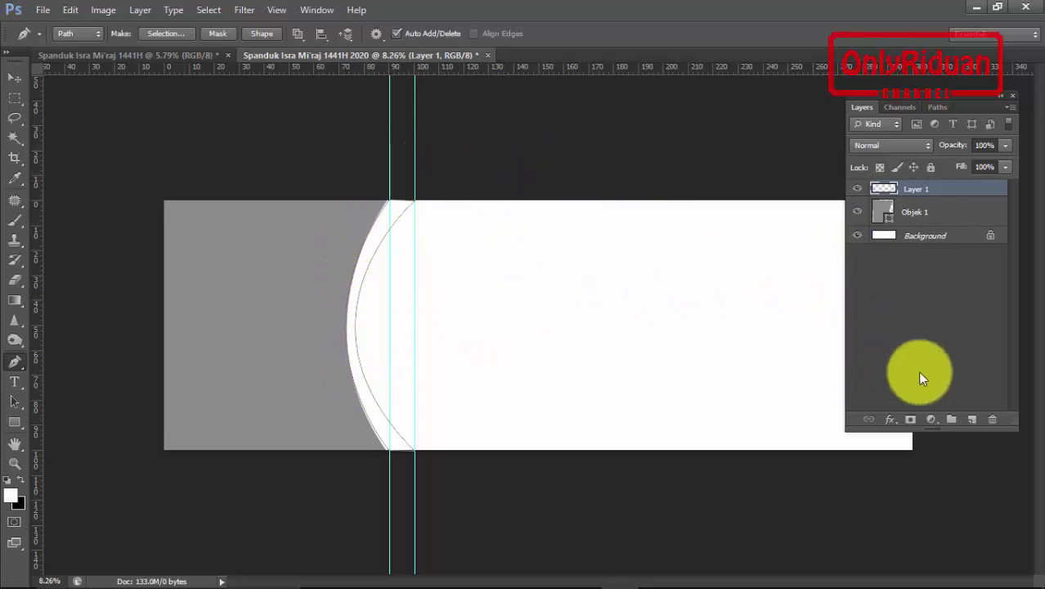
Fill the crescent path with a Solid Color layer in dark gold #987705
click(935, 423)
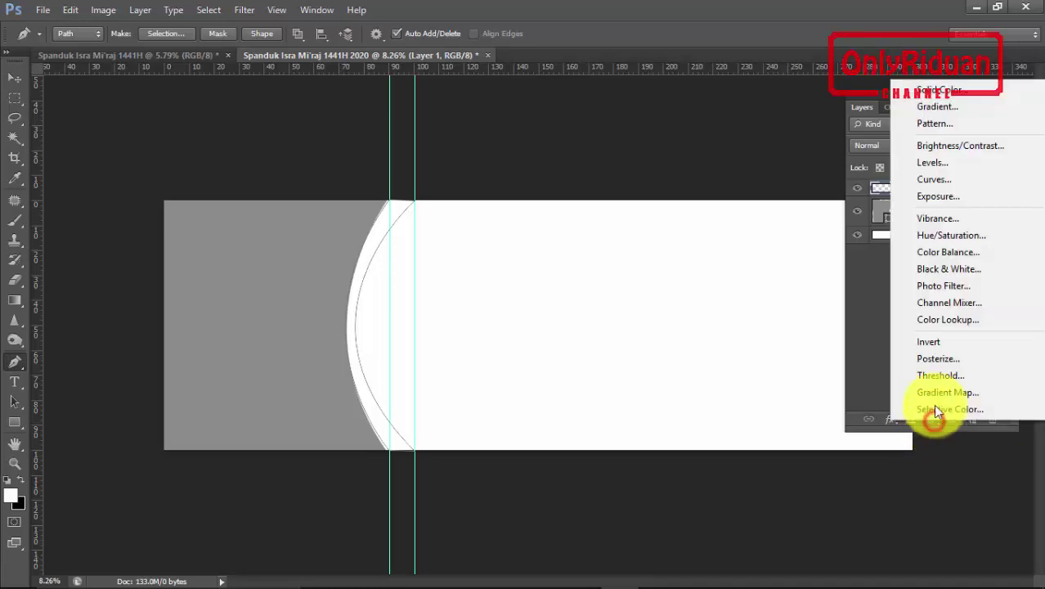
click(938, 92)
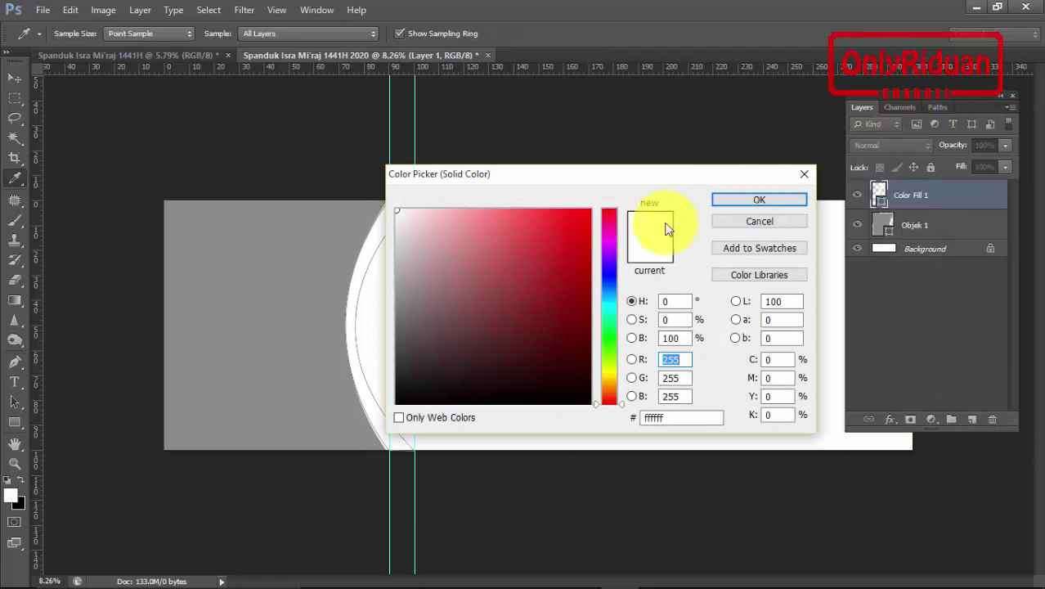
drag(620, 401, 623, 383)
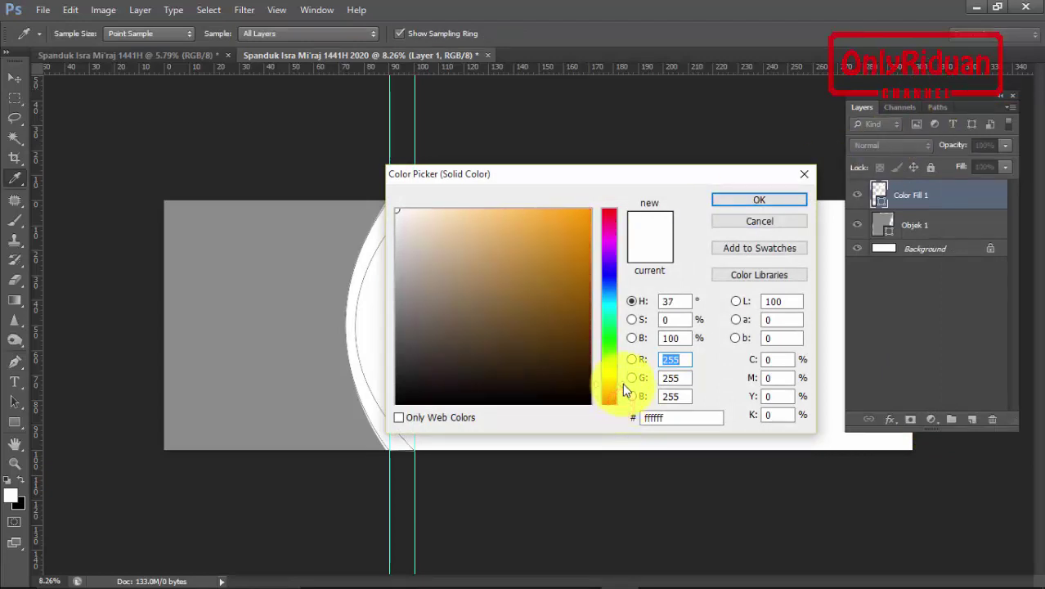
click(585, 287)
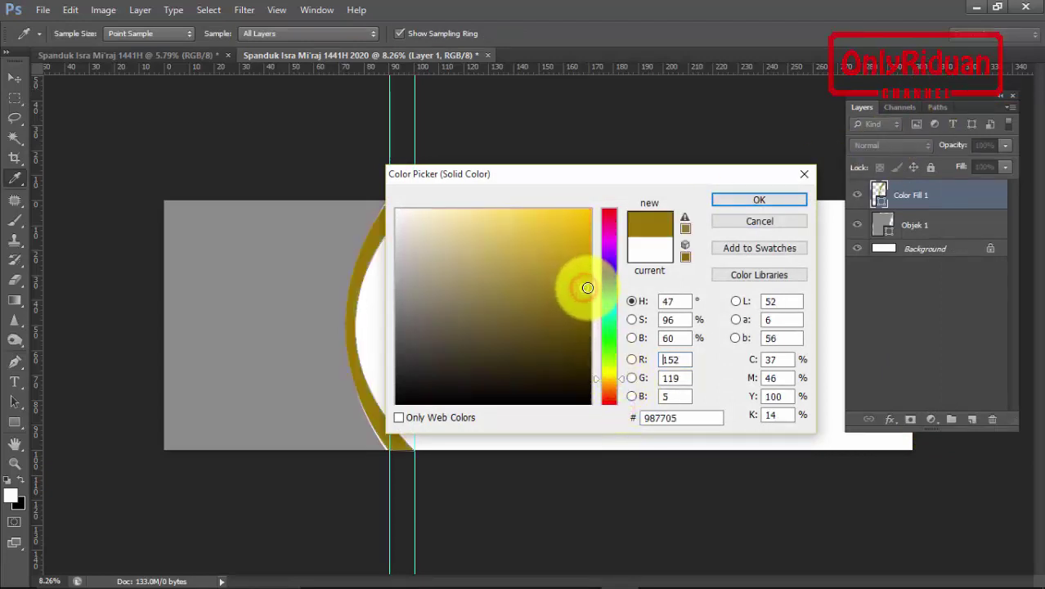
click(737, 203)
key(p)
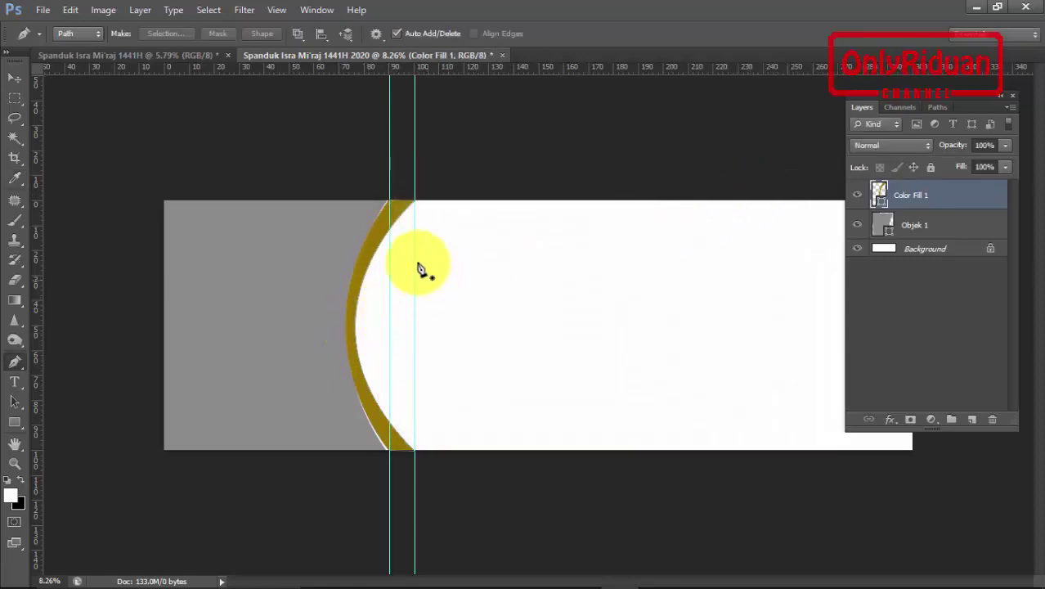
Hide the guides and switch to the Move tool
key(ctrl+h)
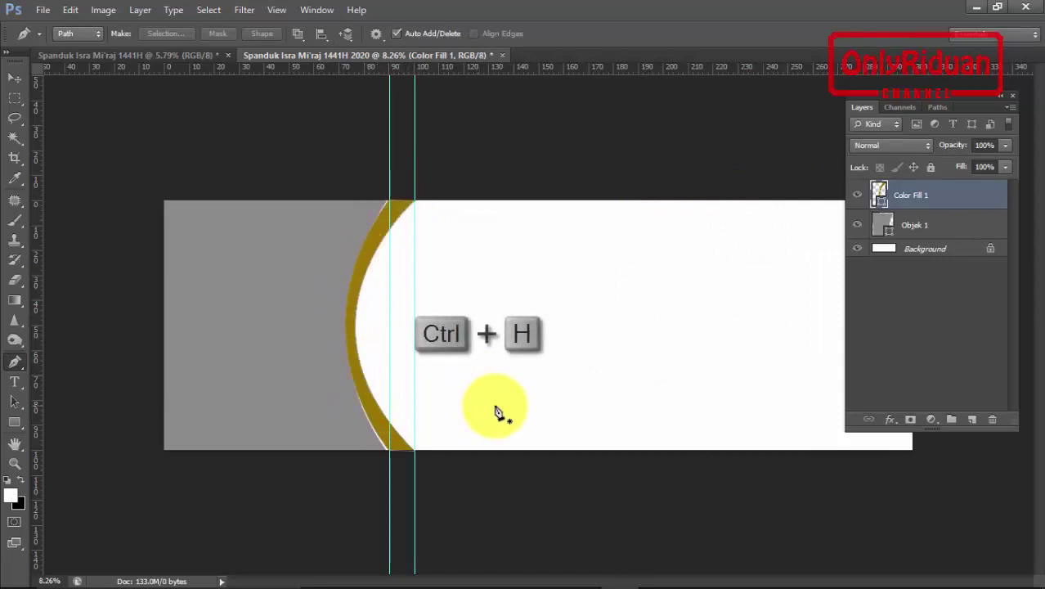
key(ctrl+h)
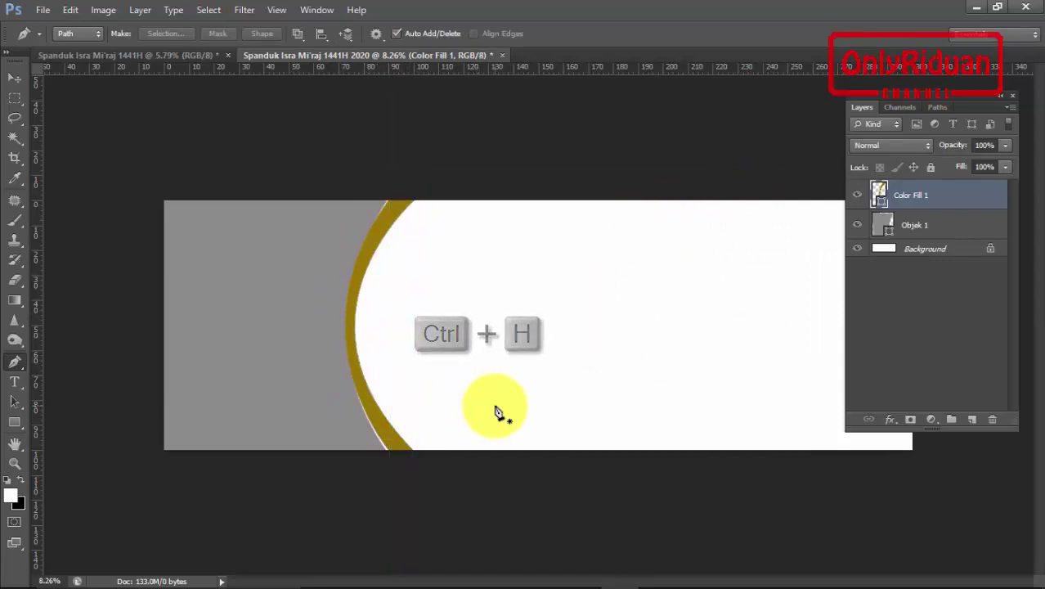
click(15, 78)
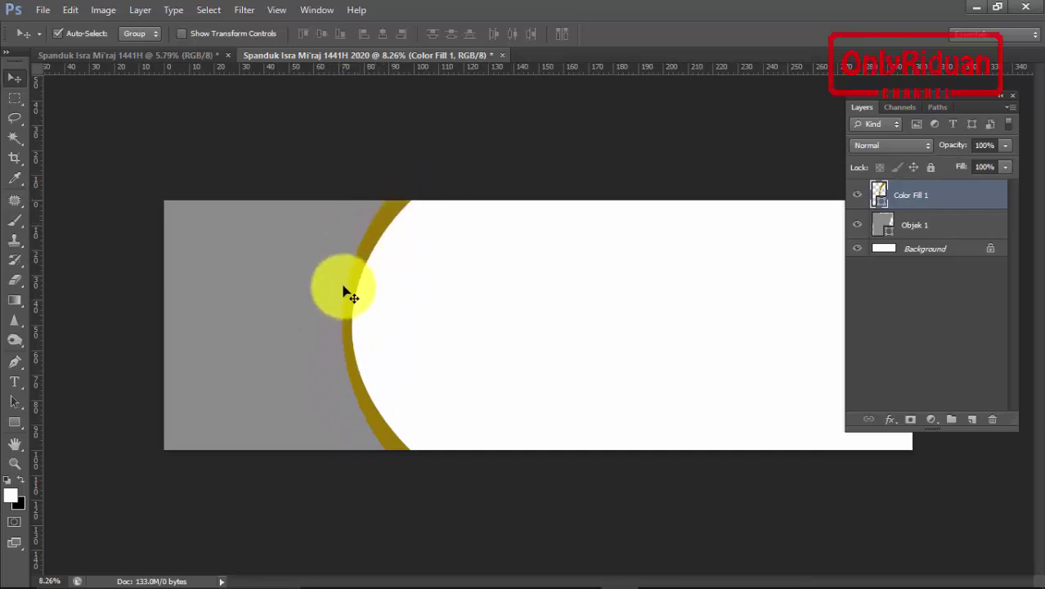
Zoom out, rename the Color Fill 1 layer to 'Objek 2', and select Objek 1
scroll(529, 324, down, 2)
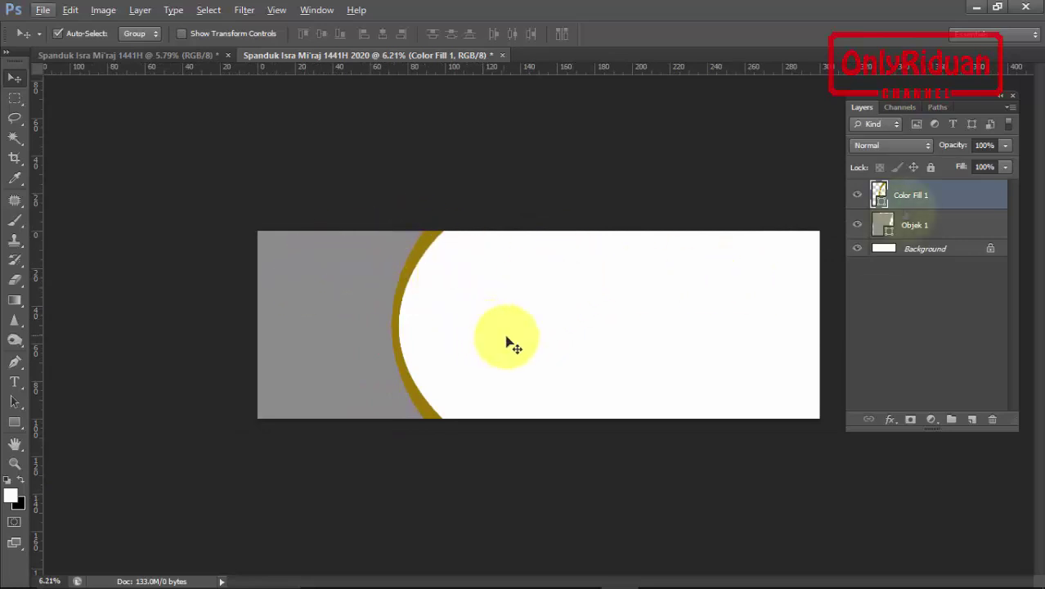
double_click(910, 194)
text(Objek 2)
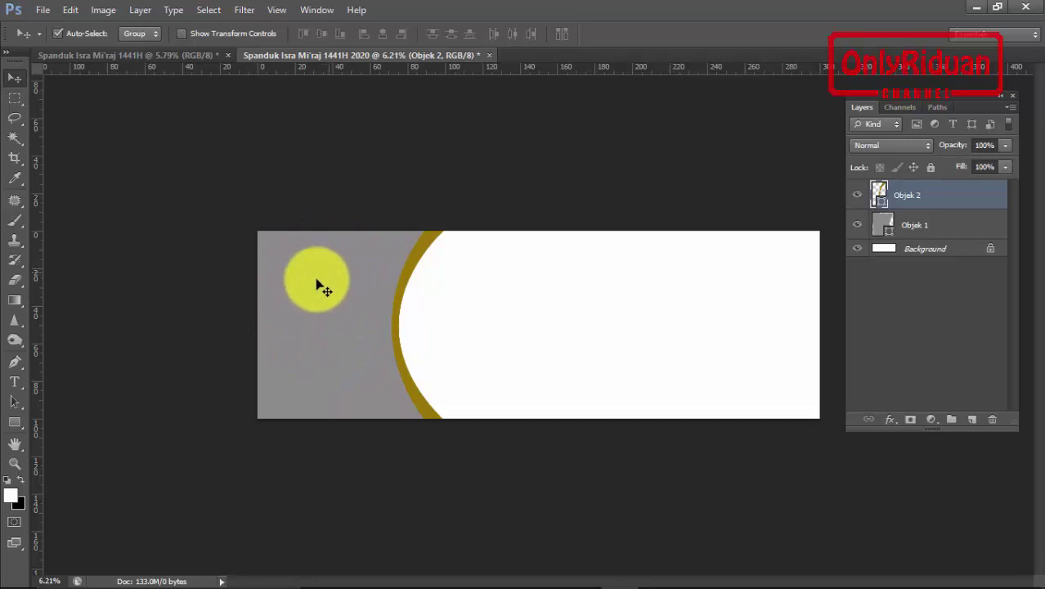
click(940, 226)
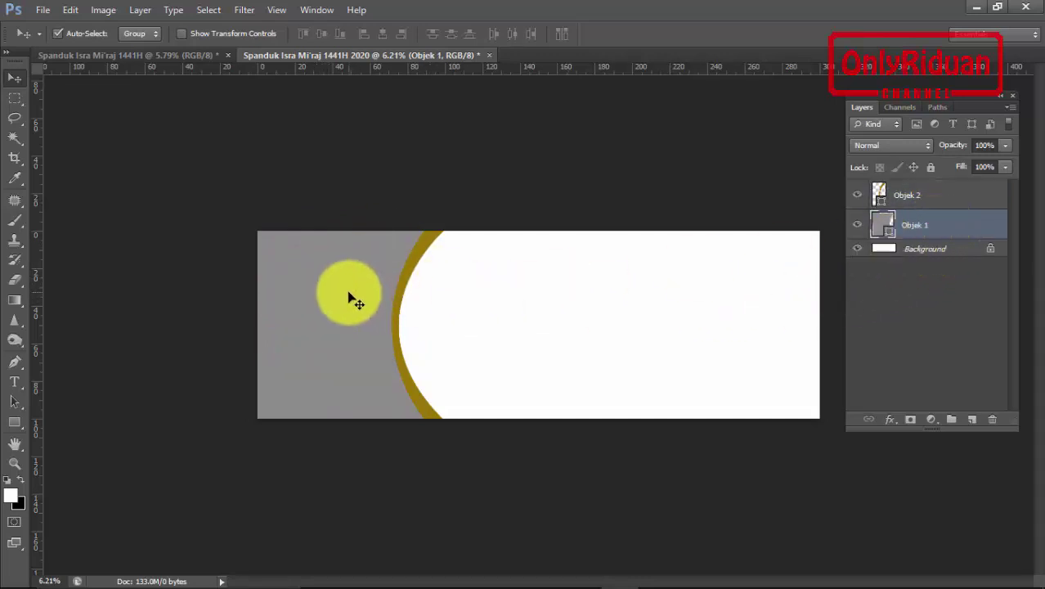
click(43, 11)
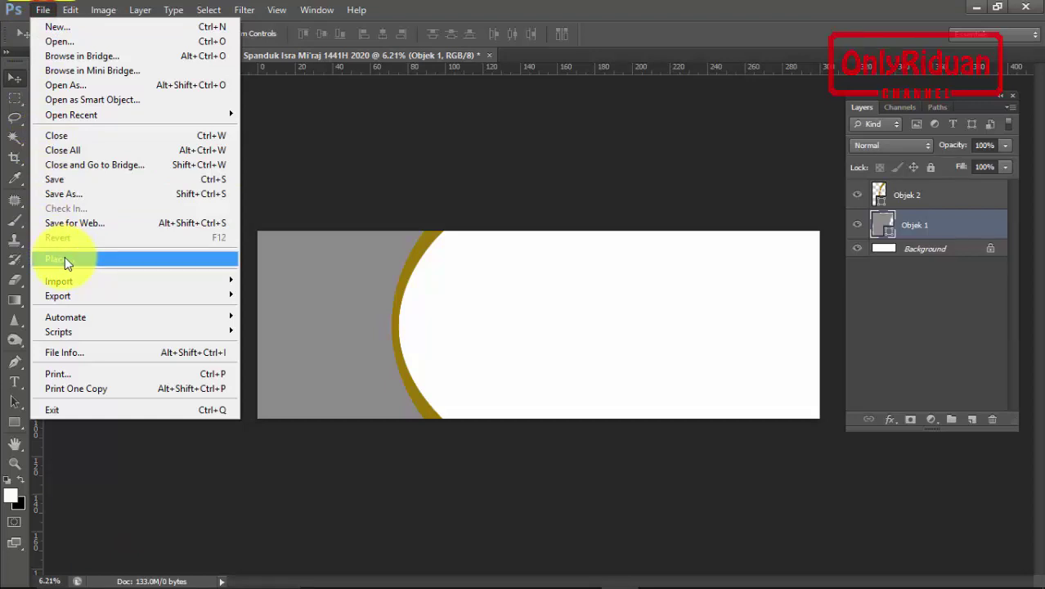
Place the Background_Islamic image above Objek 1 and rotate it a quarter turn
click(65, 260)
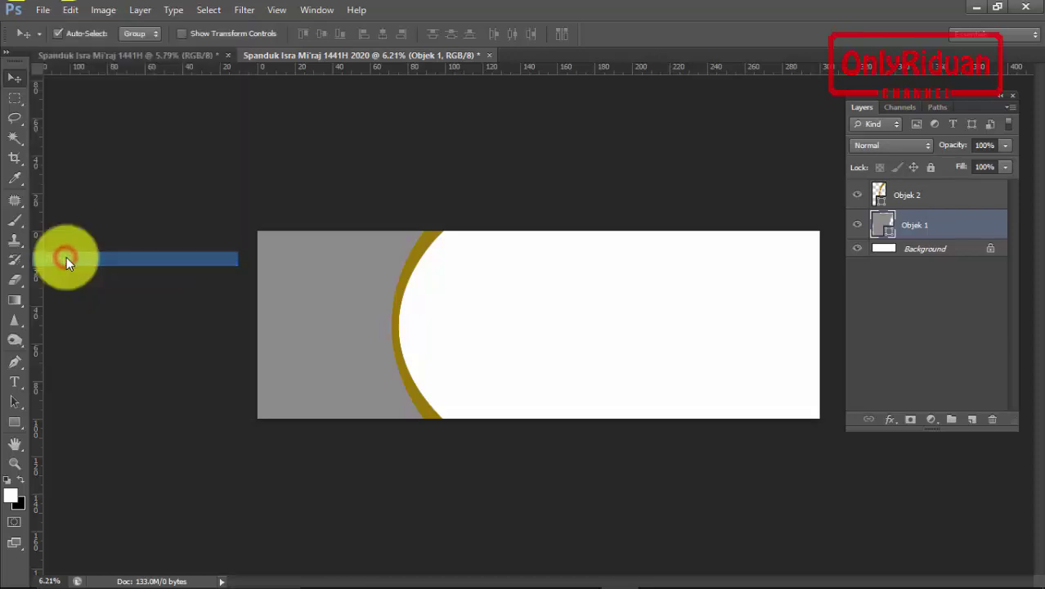
click(421, 185)
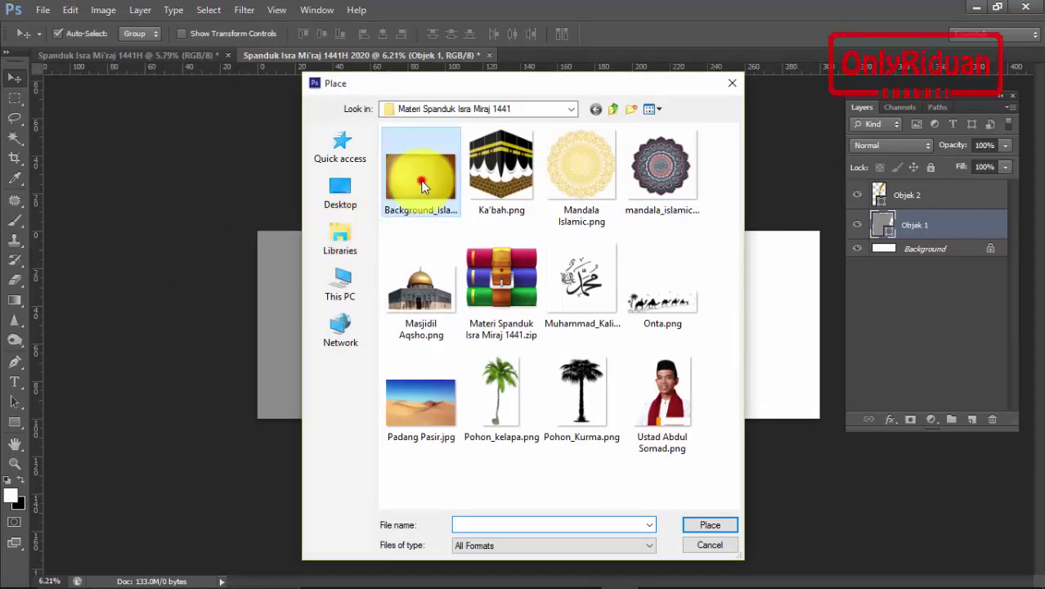
click(710, 527)
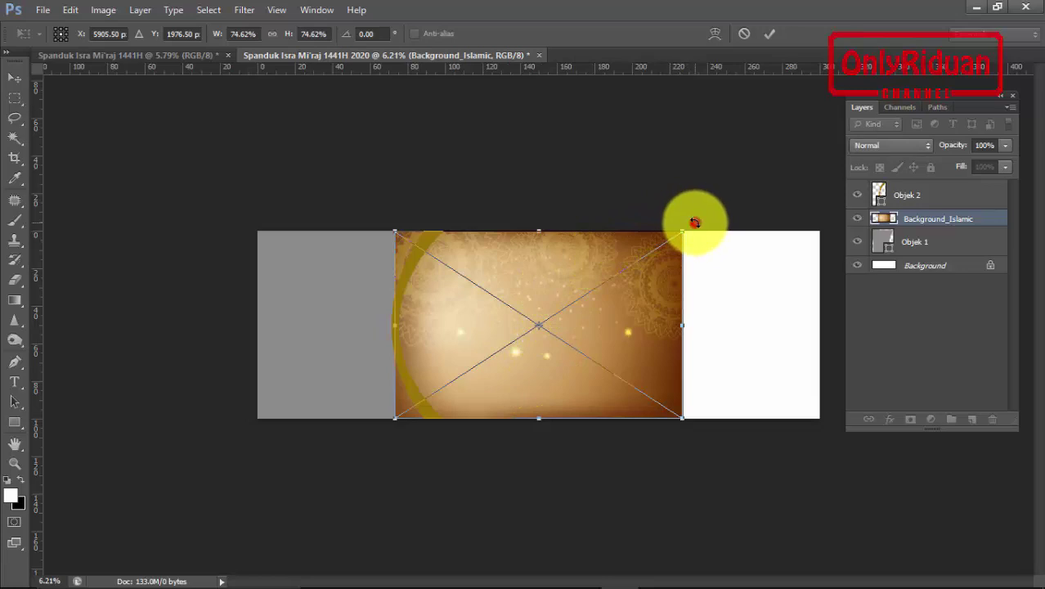
drag(694, 223, 632, 460)
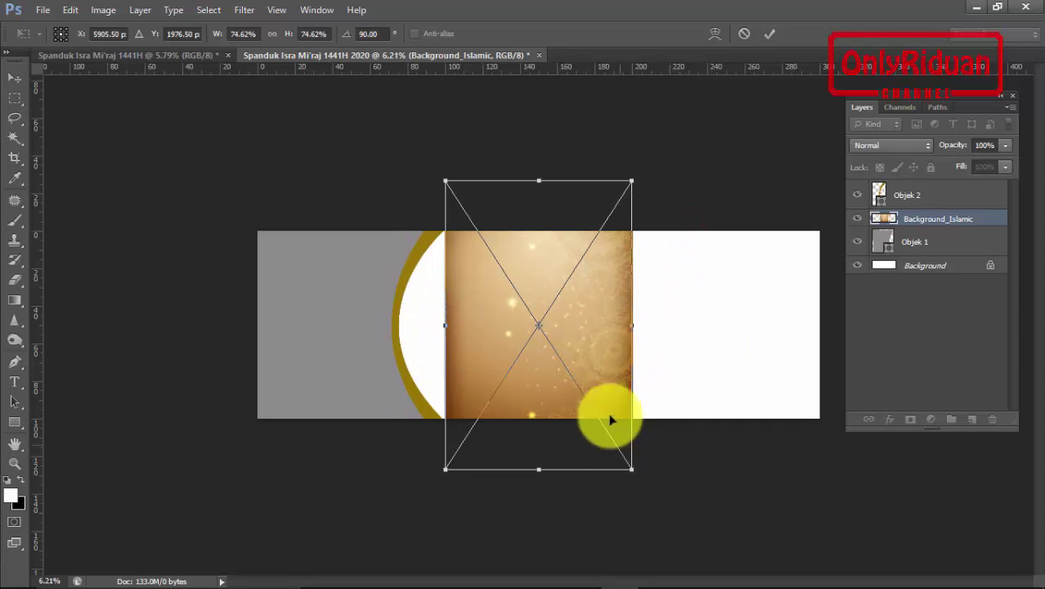
Move the rotated Background_Islamic image left, nudge it three steps, and commit the transform
drag(600, 334, 415, 334)
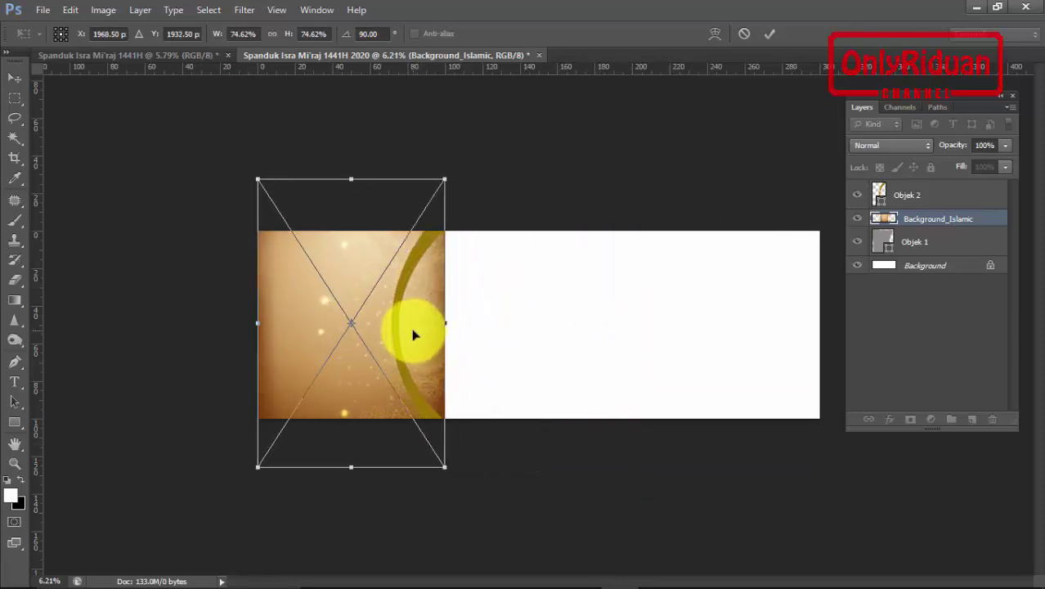
key(Left)
key(Left)
key(Left)
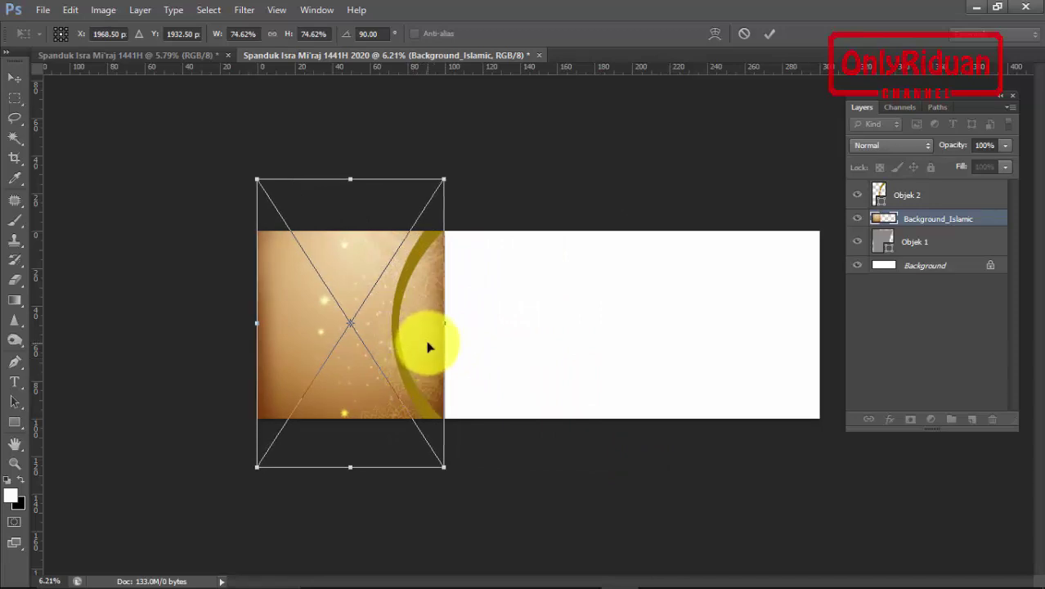
key(Left)
key(Left)
key(Left)
key(Left)
key(Left)
key(Left)
key(Left)
key(Left)
key(Left)
key(Left)
key(Left)
key(Left)
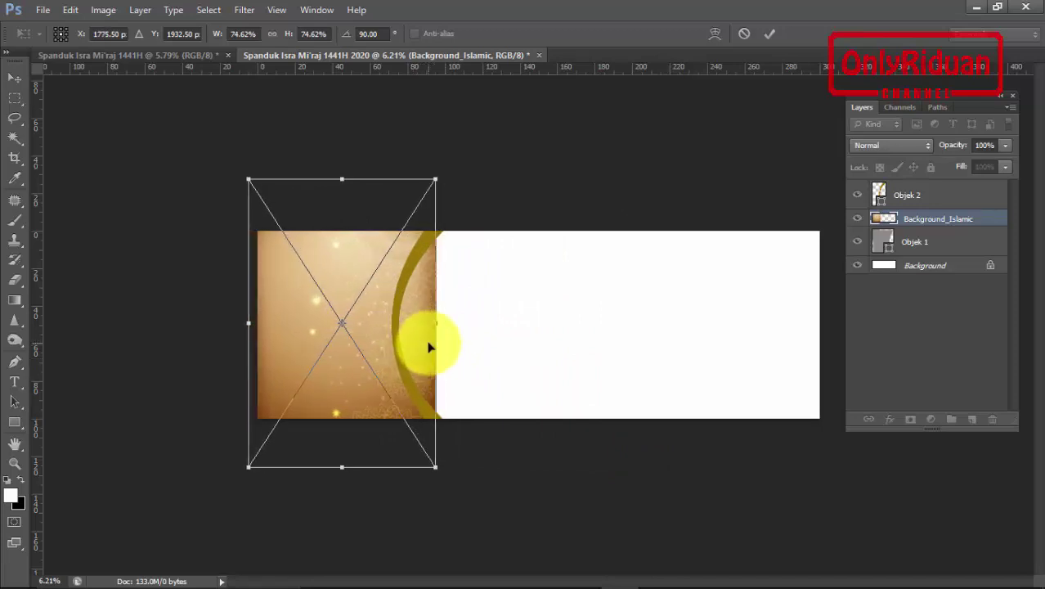
key(Left)
key(Left)
key(Left)
key(Left)
key(Left)
key(Left)
key(Left)
key(Left)
key(Left)
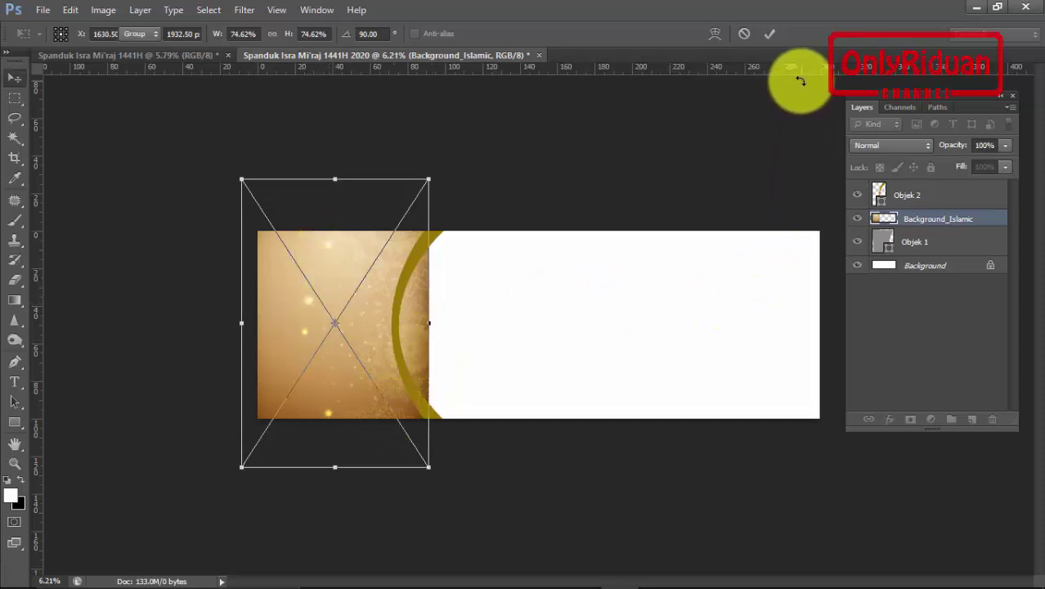
key(Return)
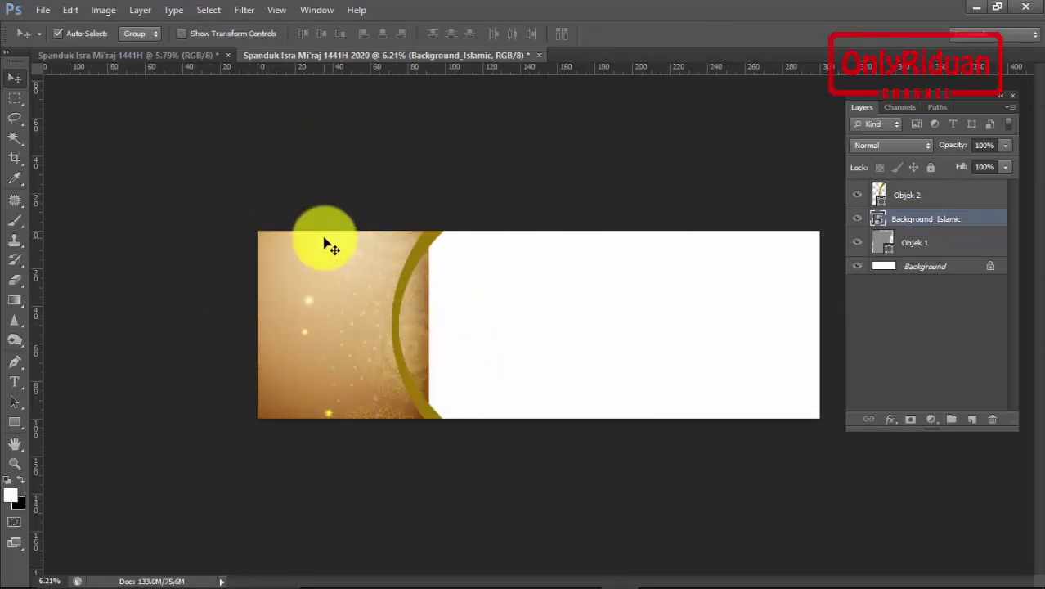
Clip the Background_Islamic layer to Objek 1, then select the Background layer
right_click(917, 219)
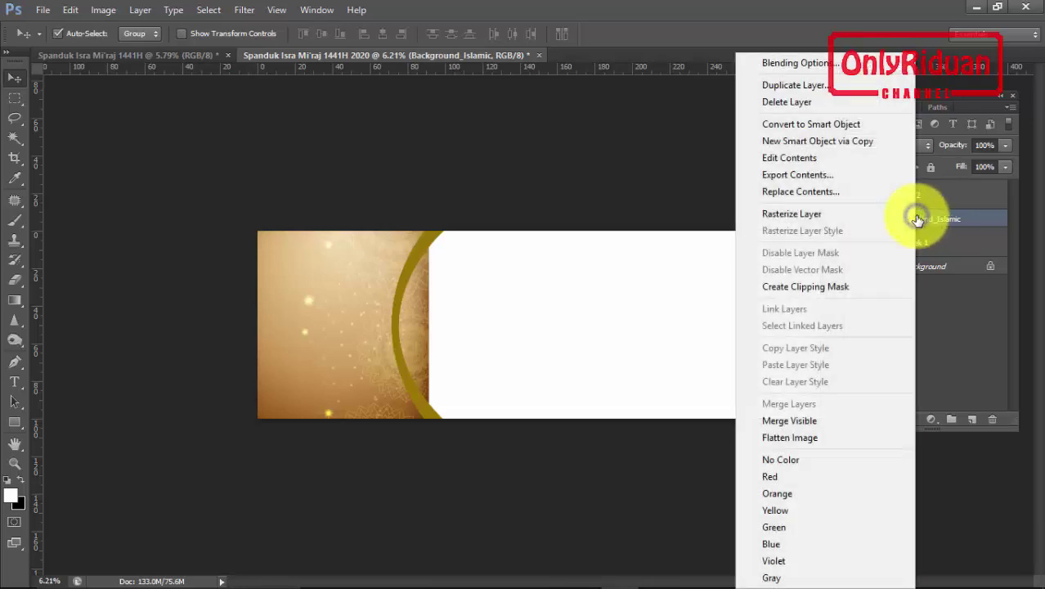
click(803, 286)
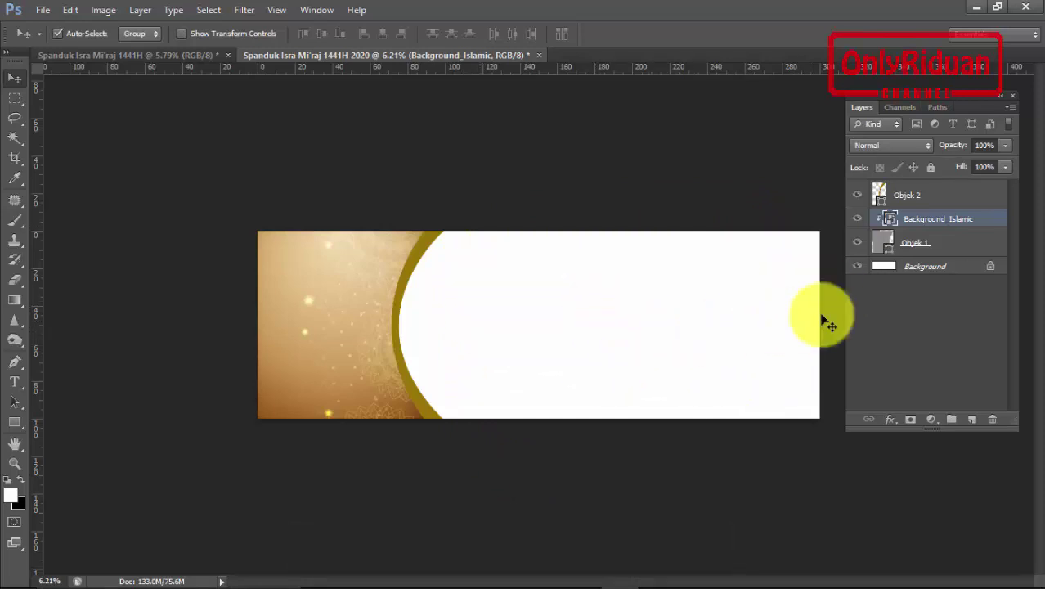
click(938, 267)
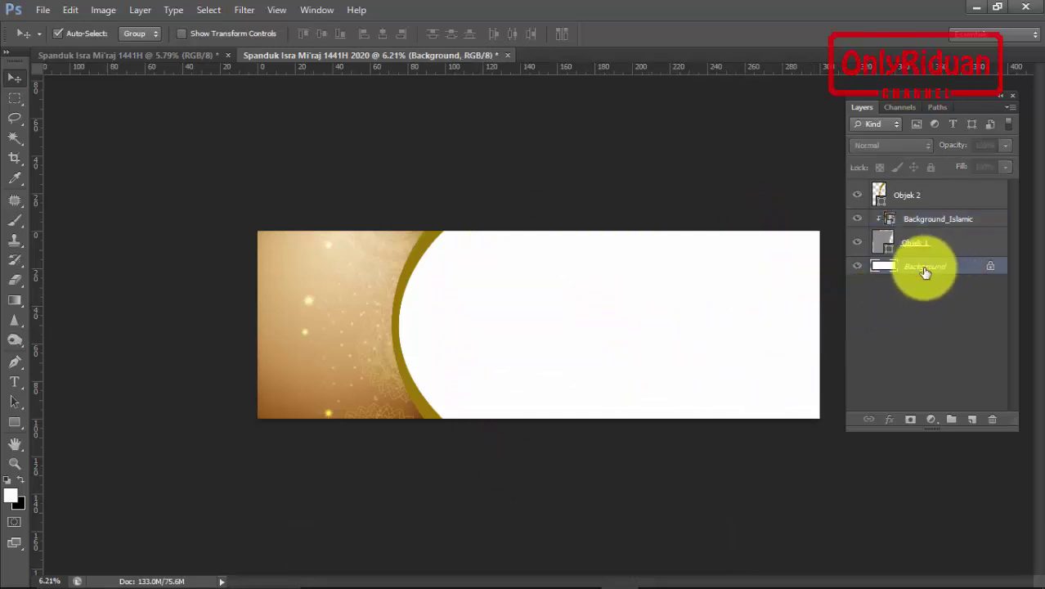
Place the Padang Pasir.jpg desert photo above the Background layer
click(38, 12)
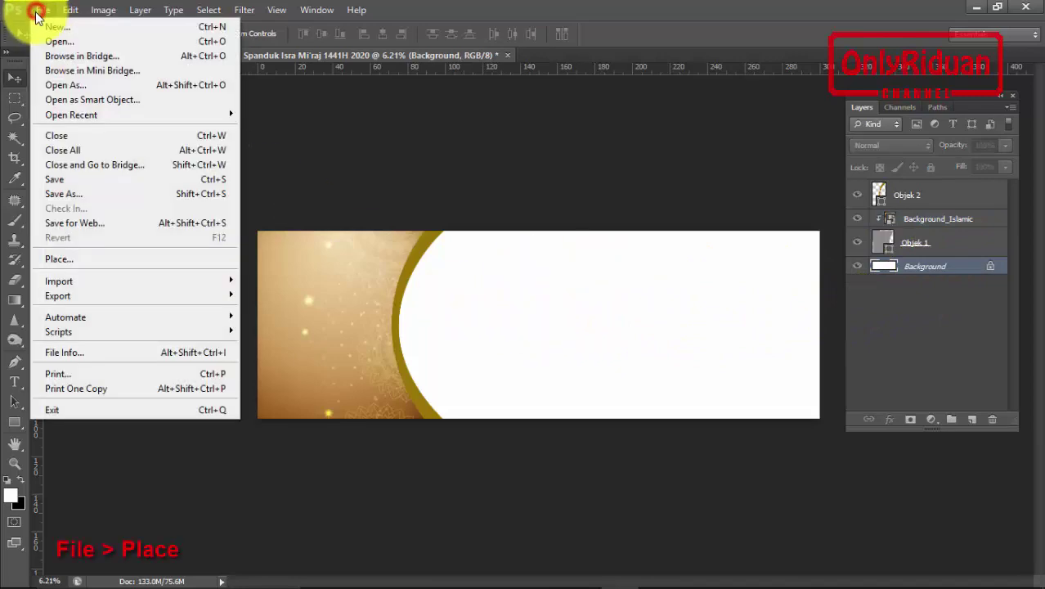
click(72, 257)
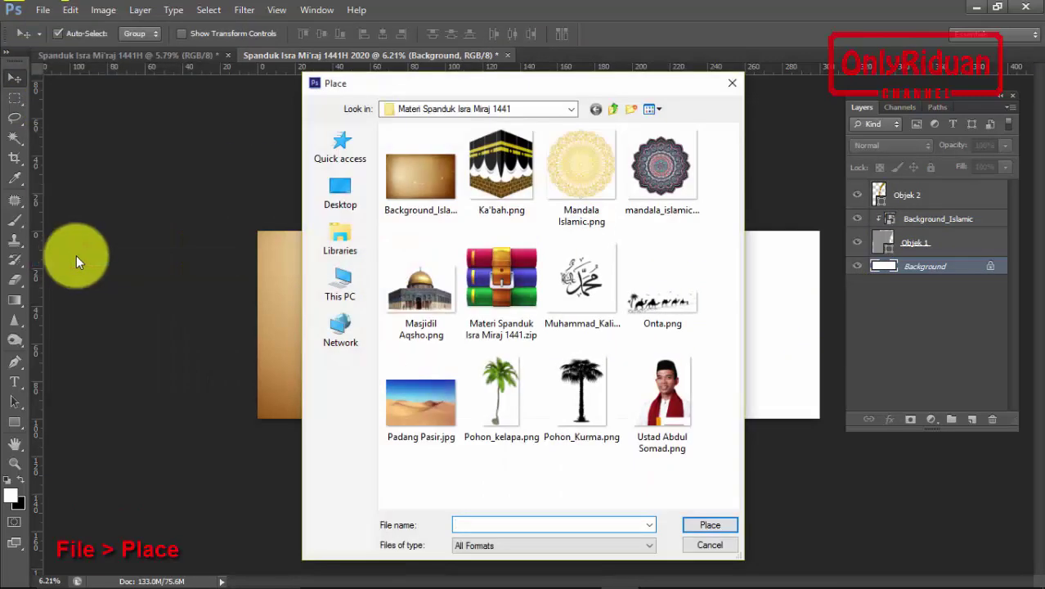
click(424, 412)
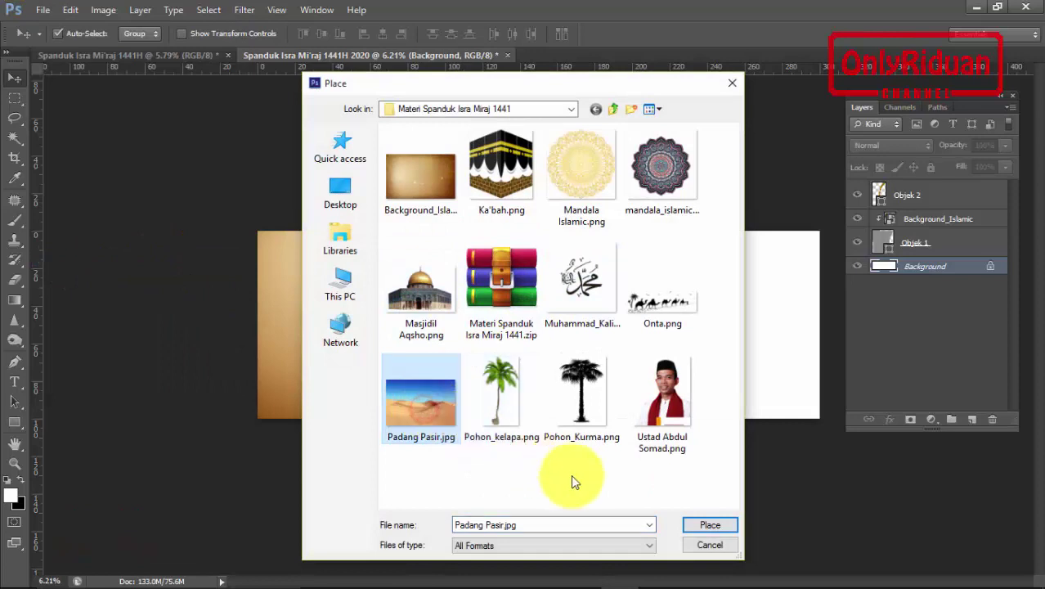
click(708, 526)
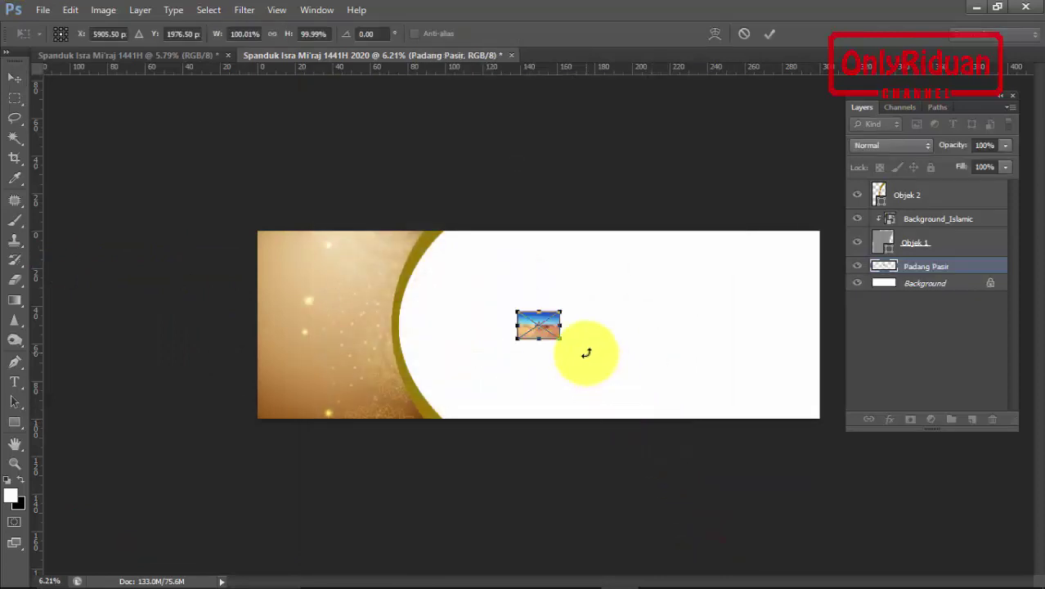
Enlarge the desert photo, shift it, and stretch it to the banner's right edge
key(shift+alt)
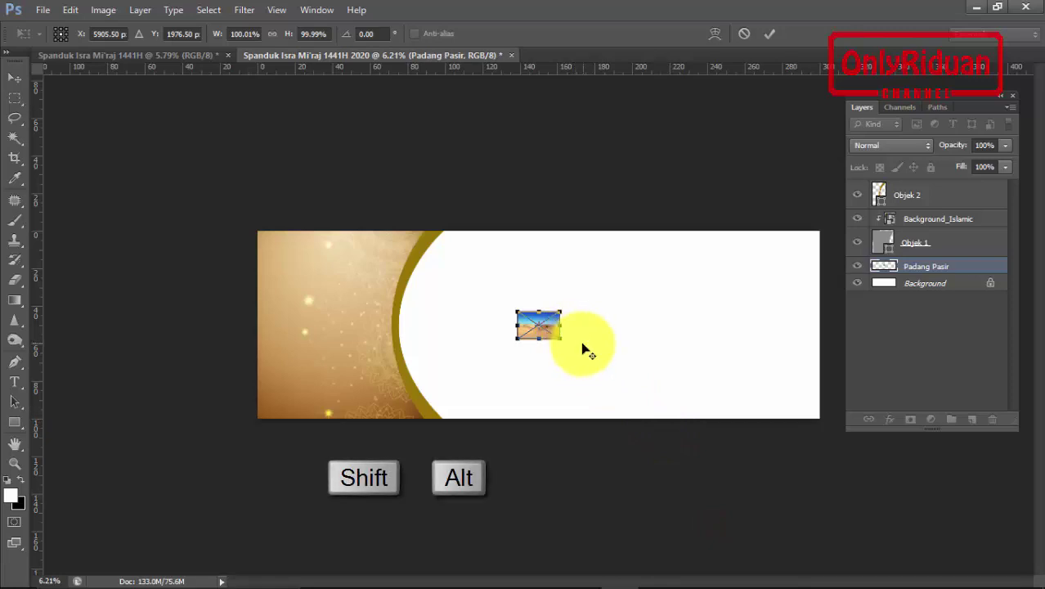
drag(570, 349, 733, 457)
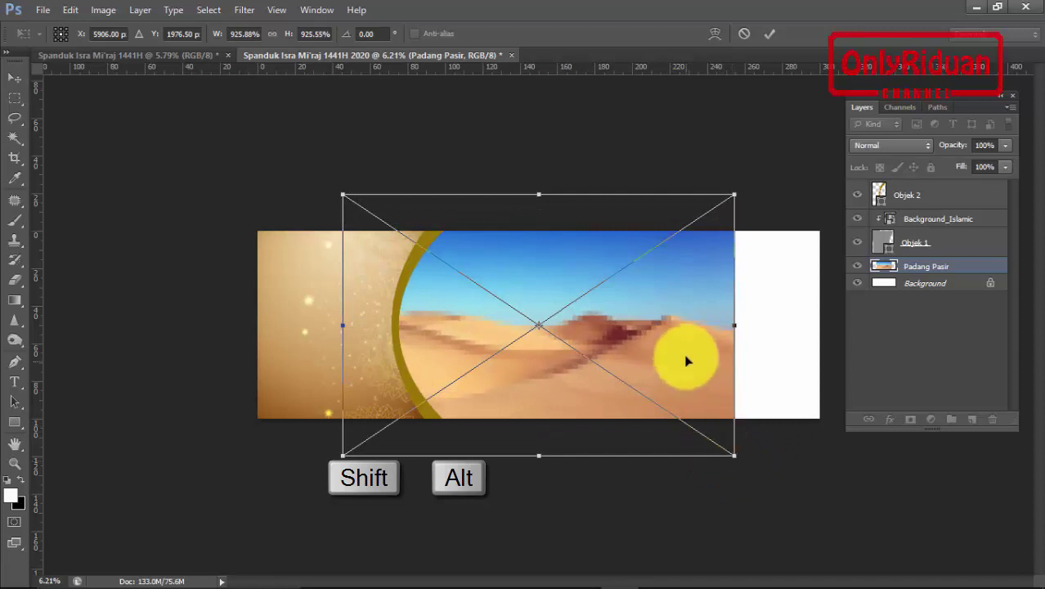
drag(686, 362, 695, 385)
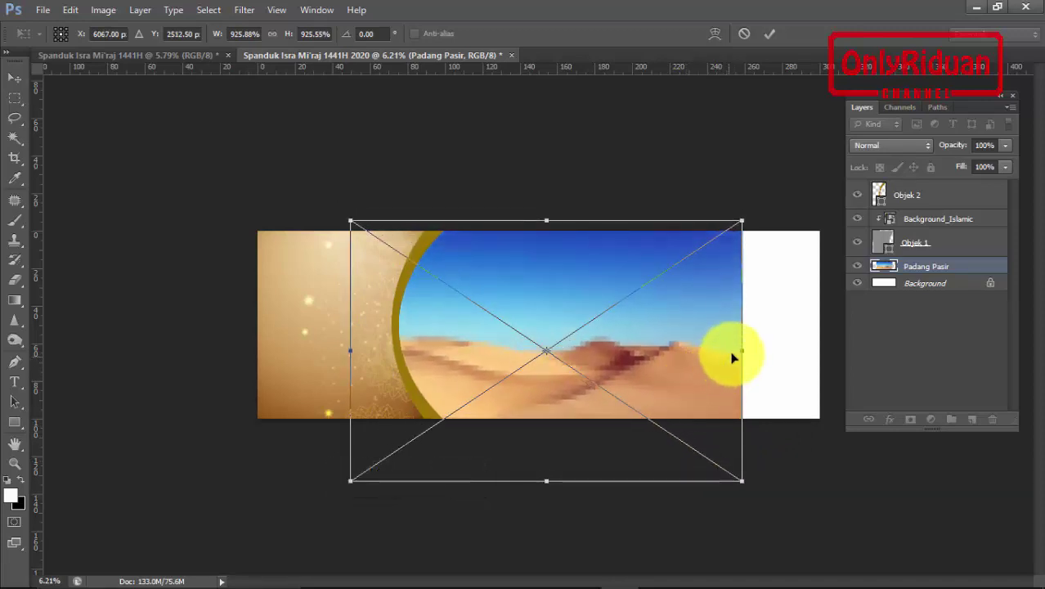
drag(741, 350, 816, 351)
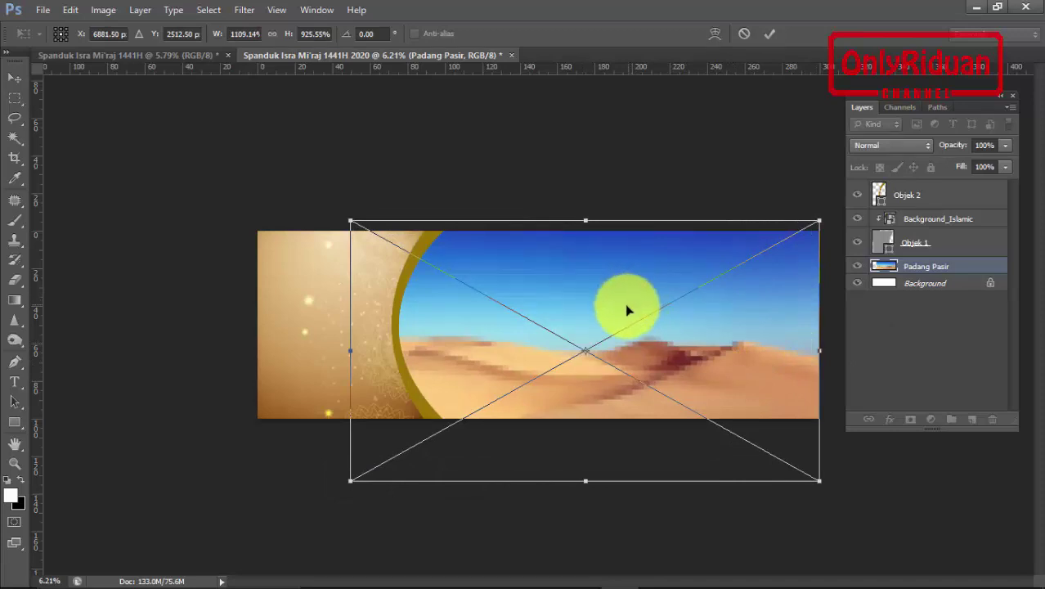
click(770, 34)
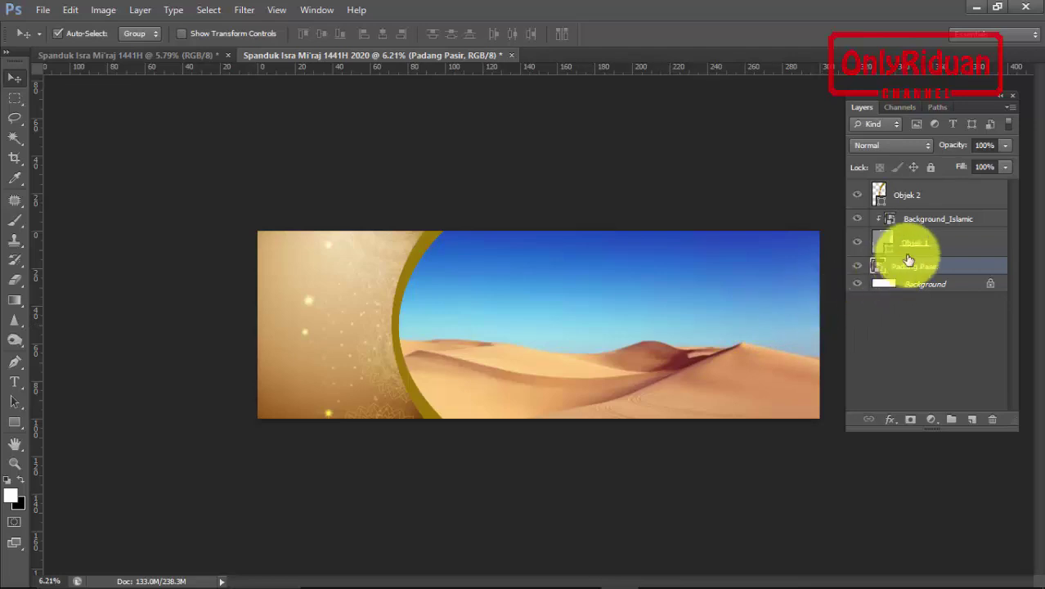
With Objek 2 selected, place the mandala_islamic.png ornament into the banner
click(921, 198)
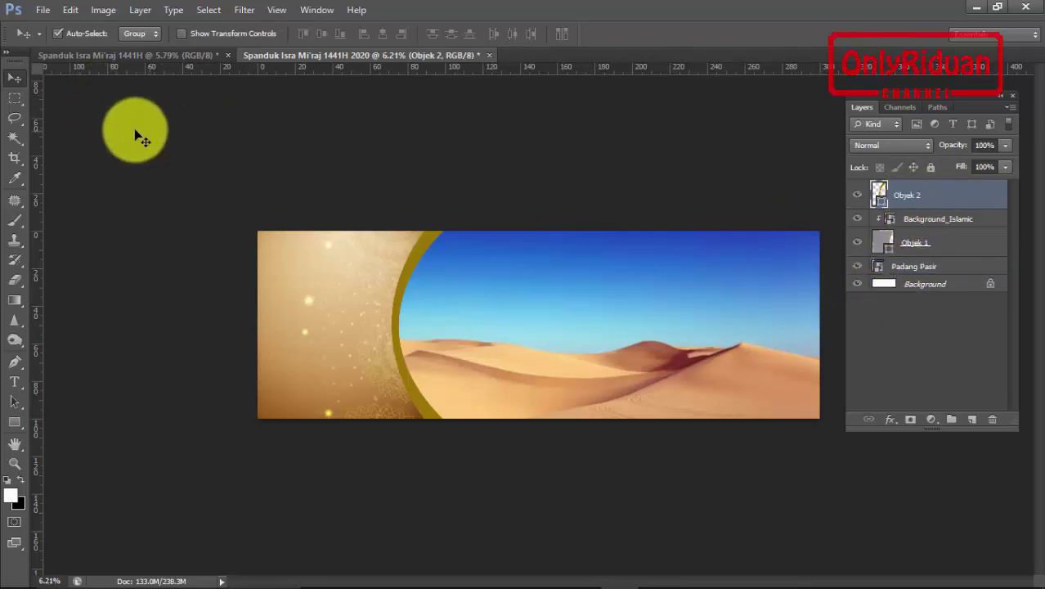
click(43, 10)
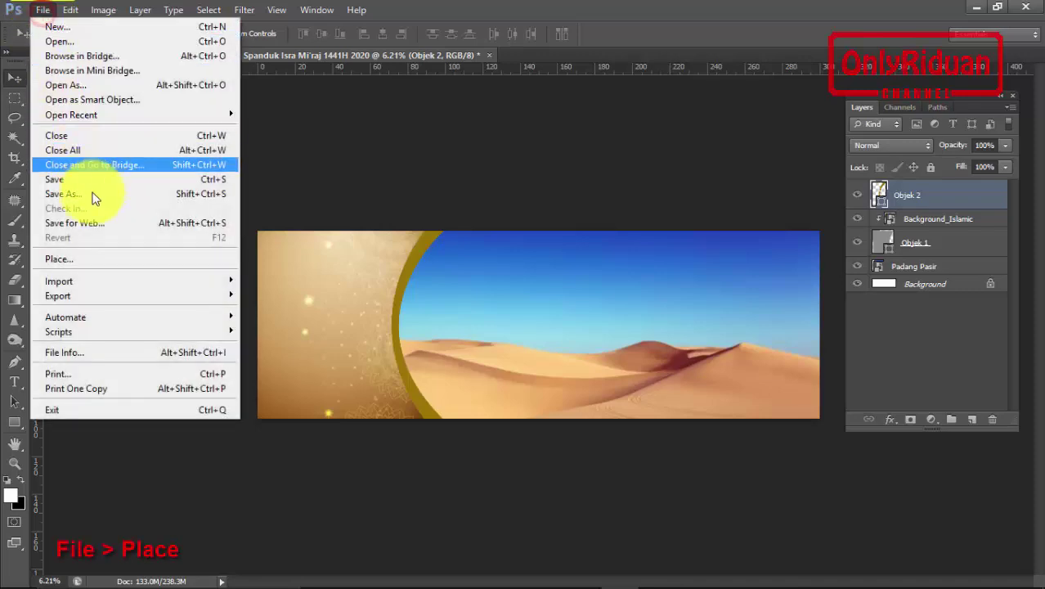
click(78, 259)
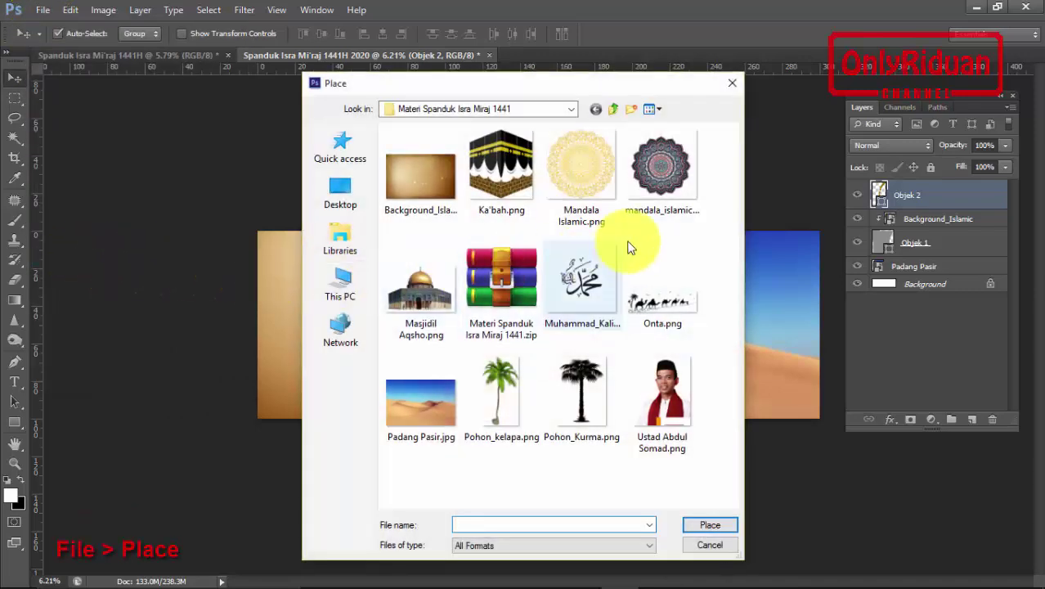
click(667, 172)
click(713, 520)
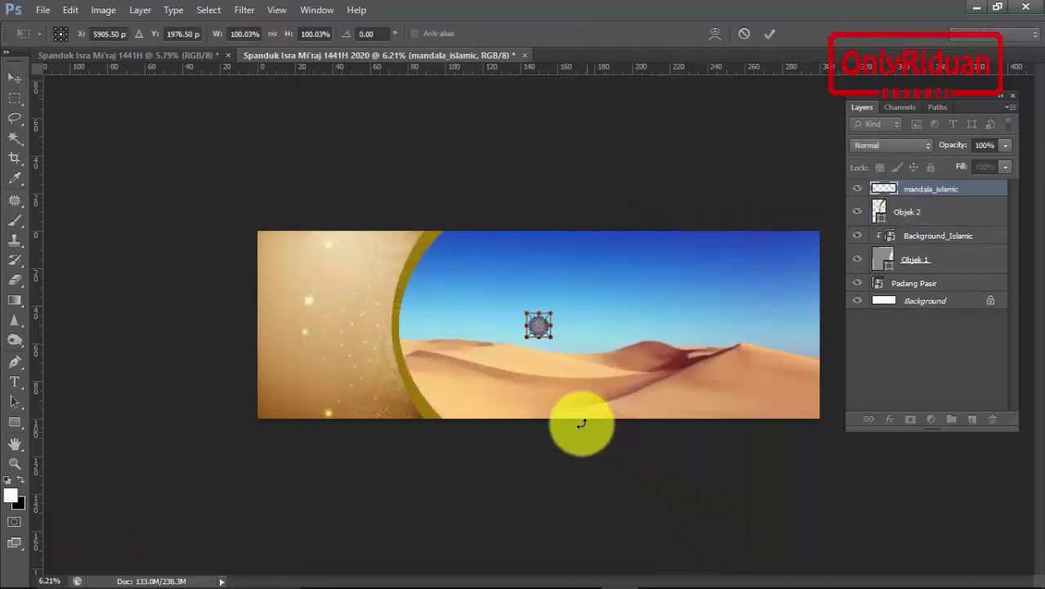
Enlarge the mandala proportionally and move it half off the banner's left edge
key(shift+alt)
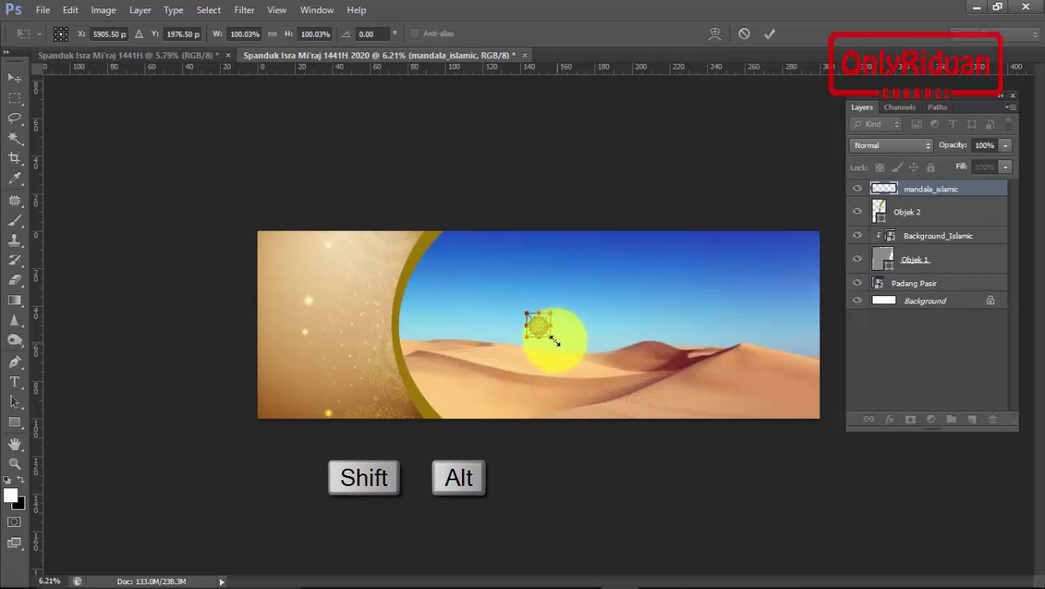
drag(554, 341, 645, 429)
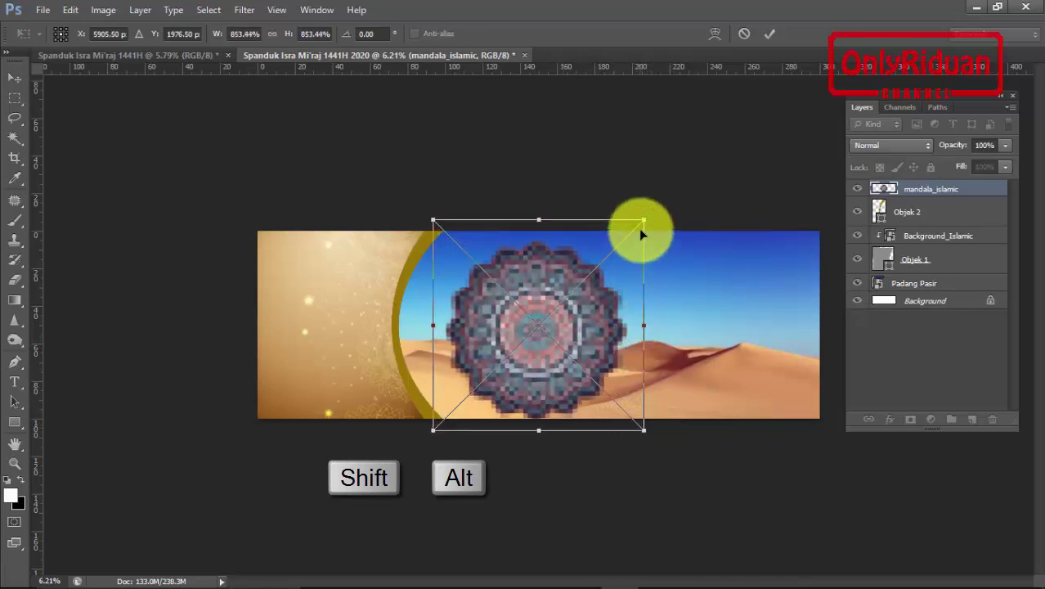
drag(644, 219, 653, 209)
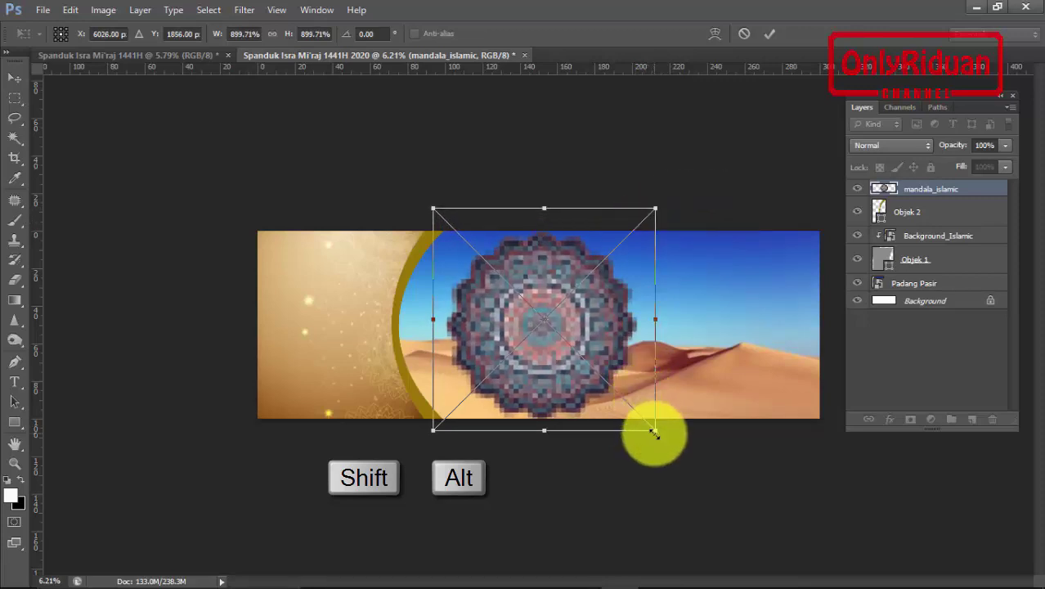
drag(655, 428, 657, 436)
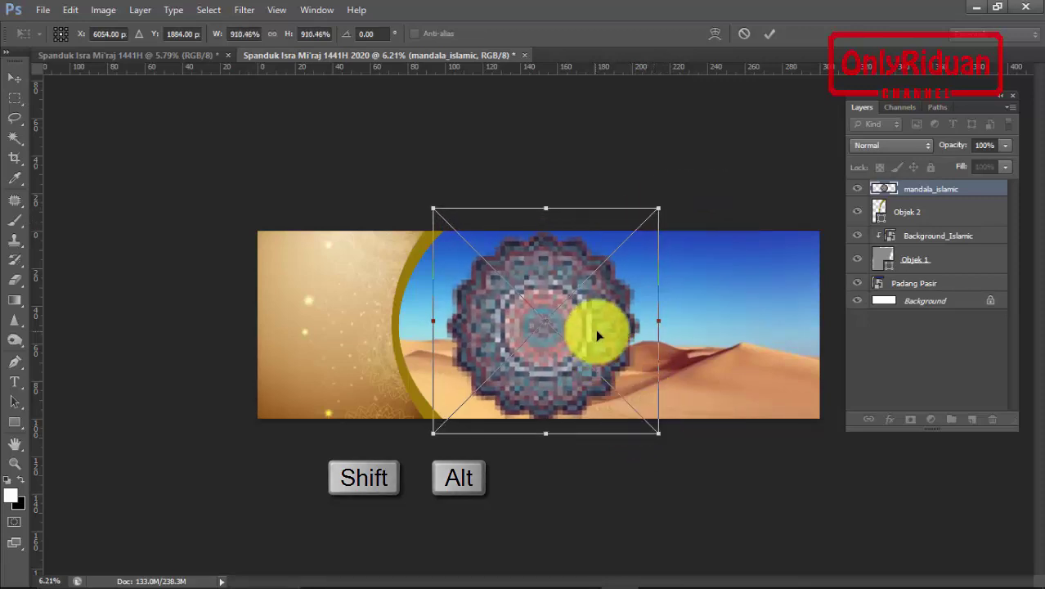
mouse_move(596, 329)
mouse_down()
mouse_move(314, 333)
mouse_move(342, 332)
mouse_up()
key(shift+Left)
key(shift+Left)
key(shift+Left)
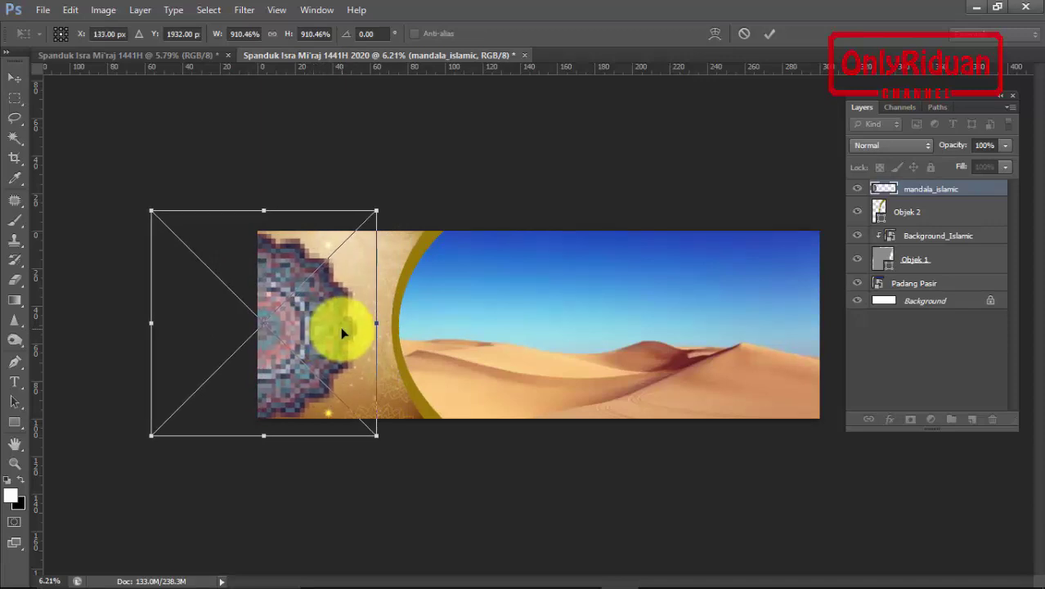
key(shift+Left)
key(shift+Left)
key(shift+Left)
key(shift+Left)
key(shift+Left)
key(shift+Left)
key(shift+Left)
key(shift+Left)
key(shift+Left)
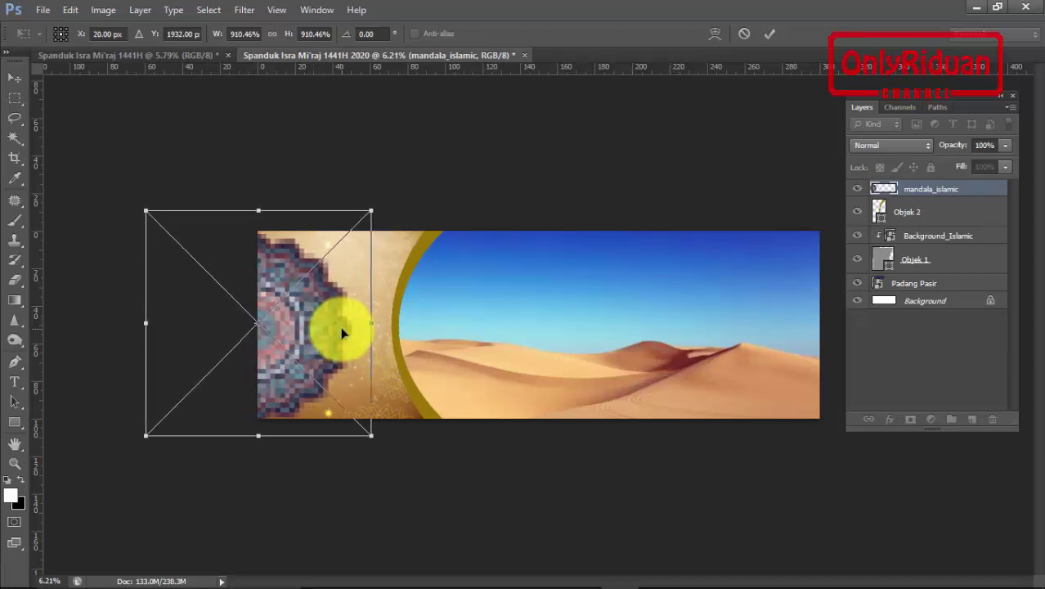
key(Up)
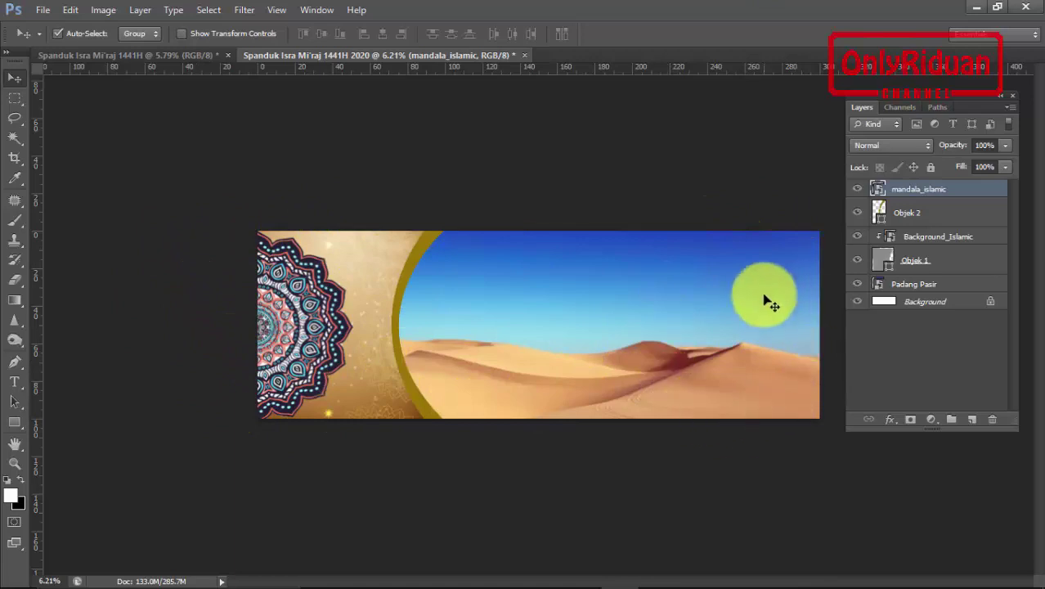
Place Mandala Islamic.png, enlarge it, and position it half off the right edge
click(43, 11)
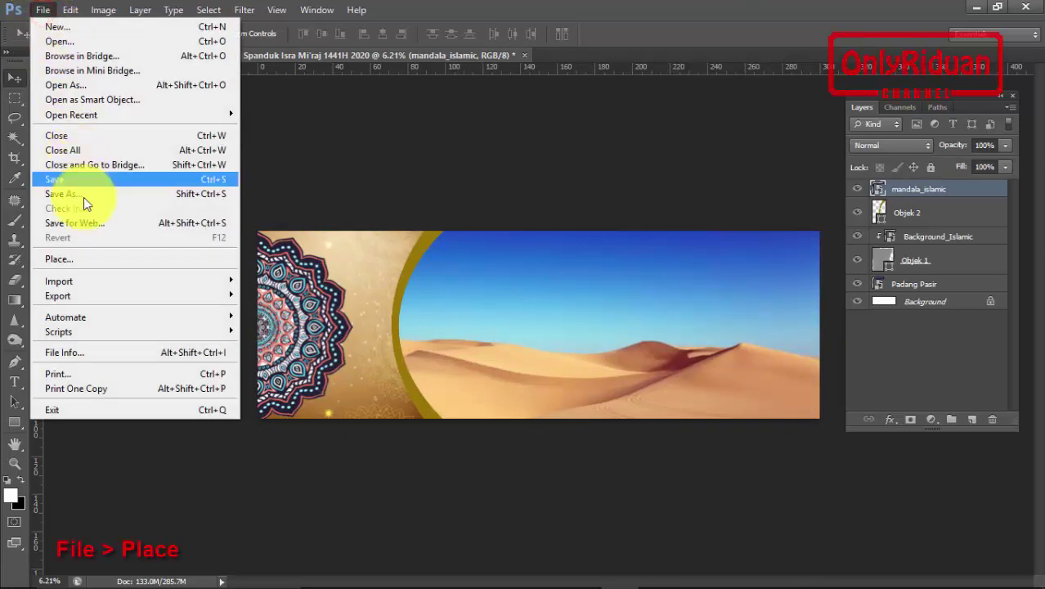
click(88, 256)
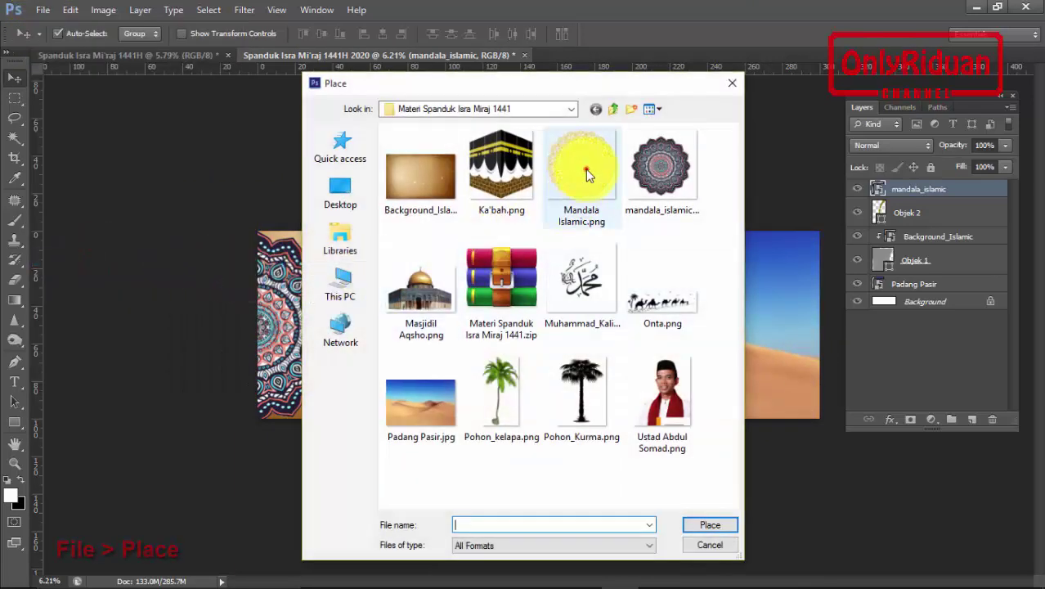
click(581, 168)
click(710, 524)
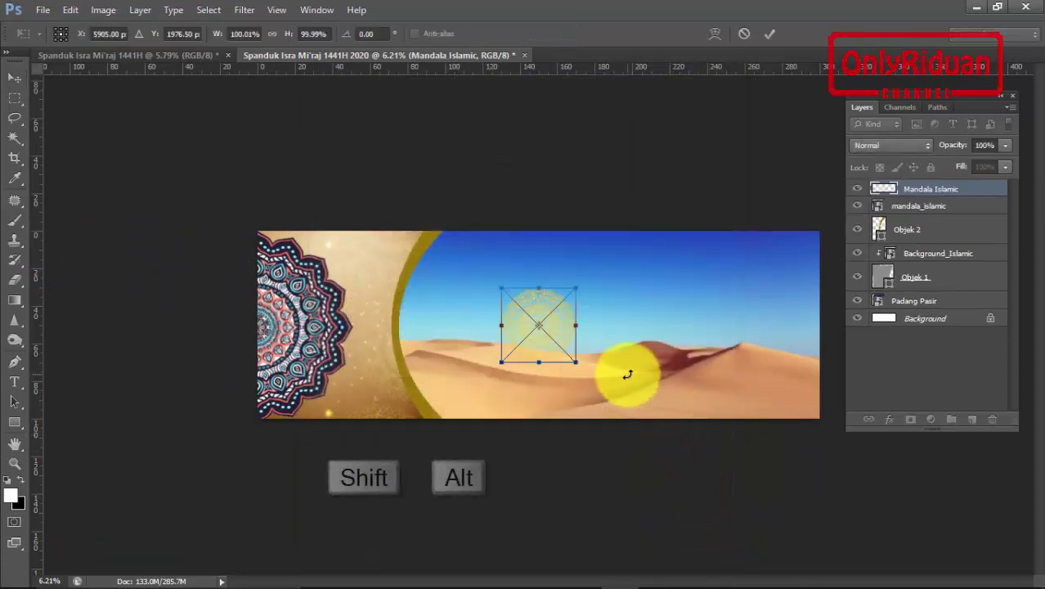
drag(578, 362, 630, 423)
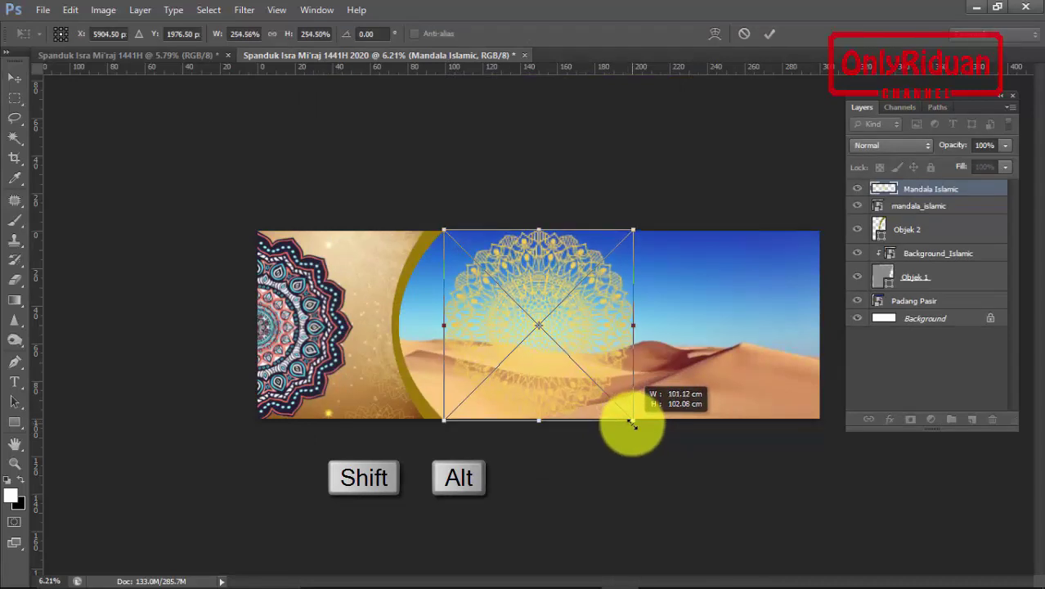
mouse_move(615, 327)
mouse_down()
mouse_move(823, 333)
mouse_move(751, 331)
mouse_move(771, 332)
mouse_up()
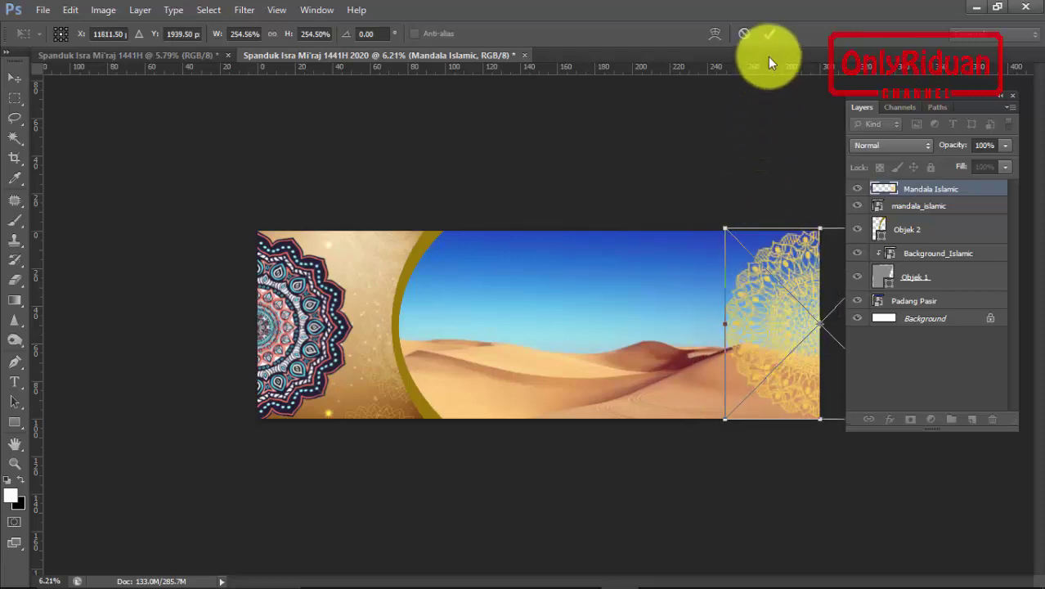
click(770, 34)
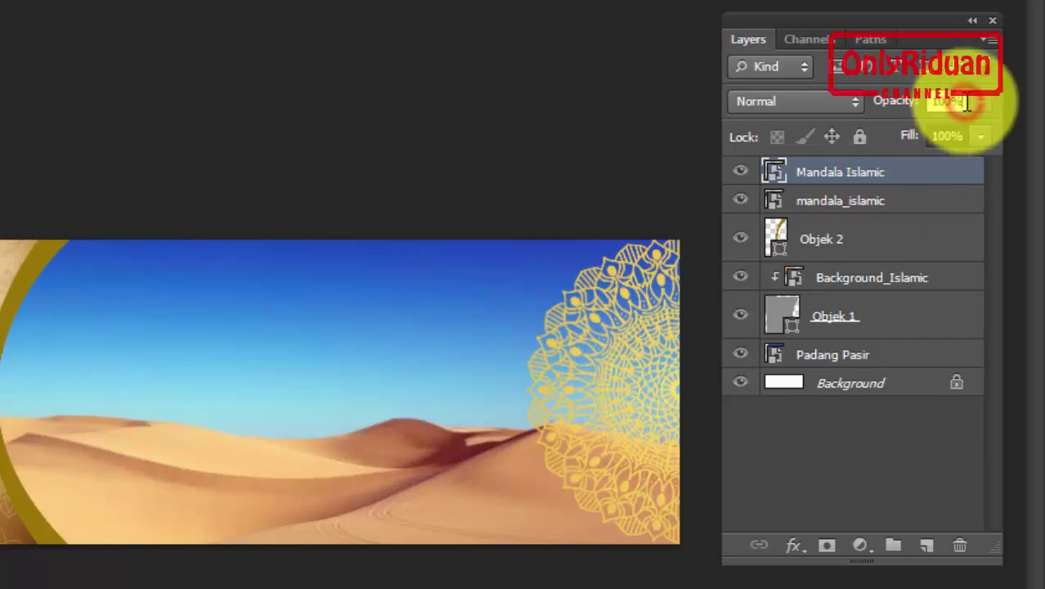
Set the Mandala Islamic layer's opacity to 50 in the Layers panel
drag(966, 101, 924, 103)
text(50)
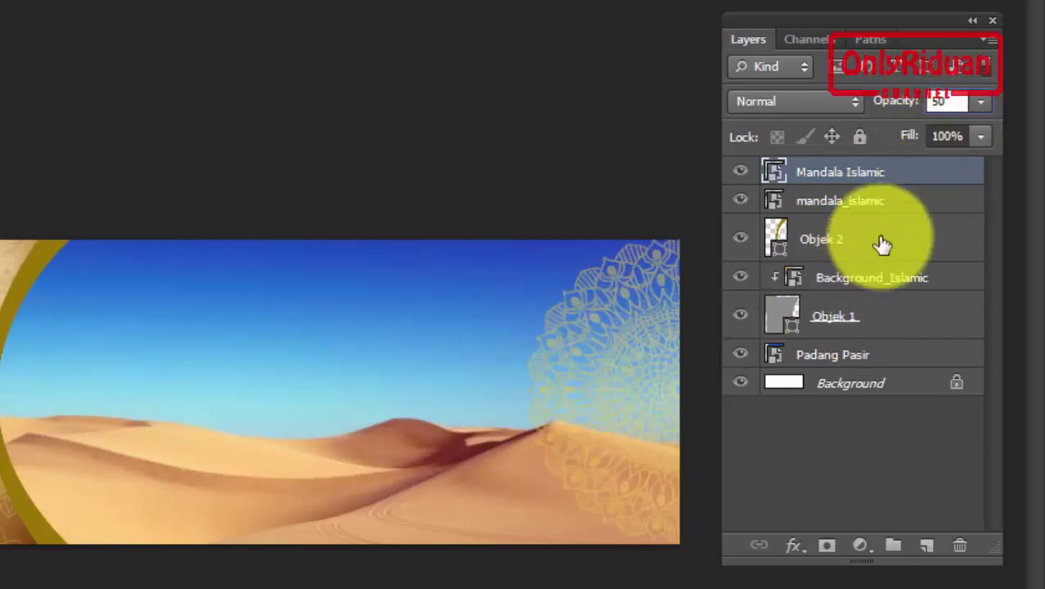
click(875, 175)
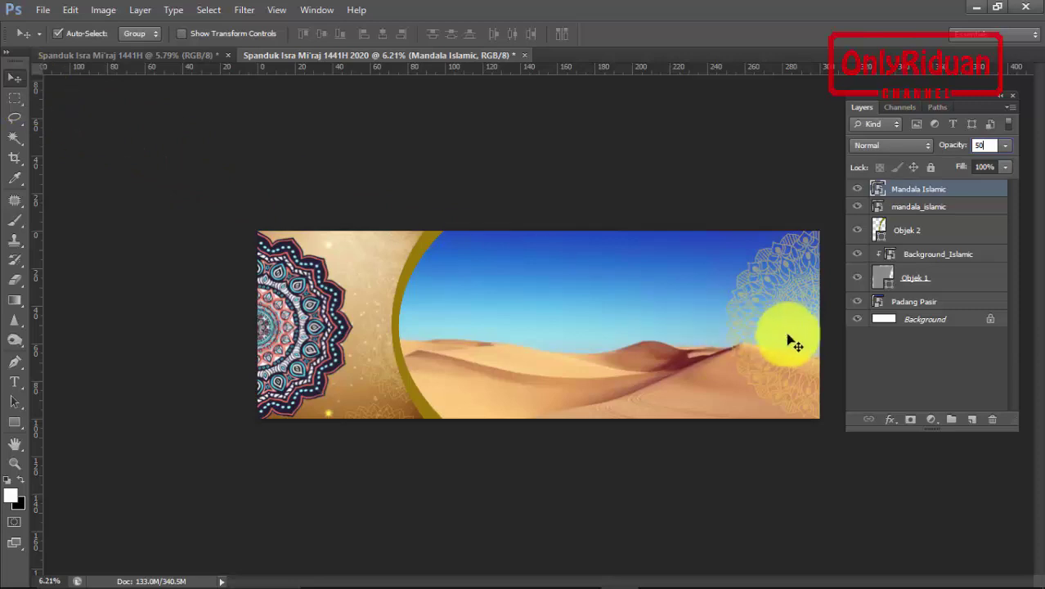
key(Return)
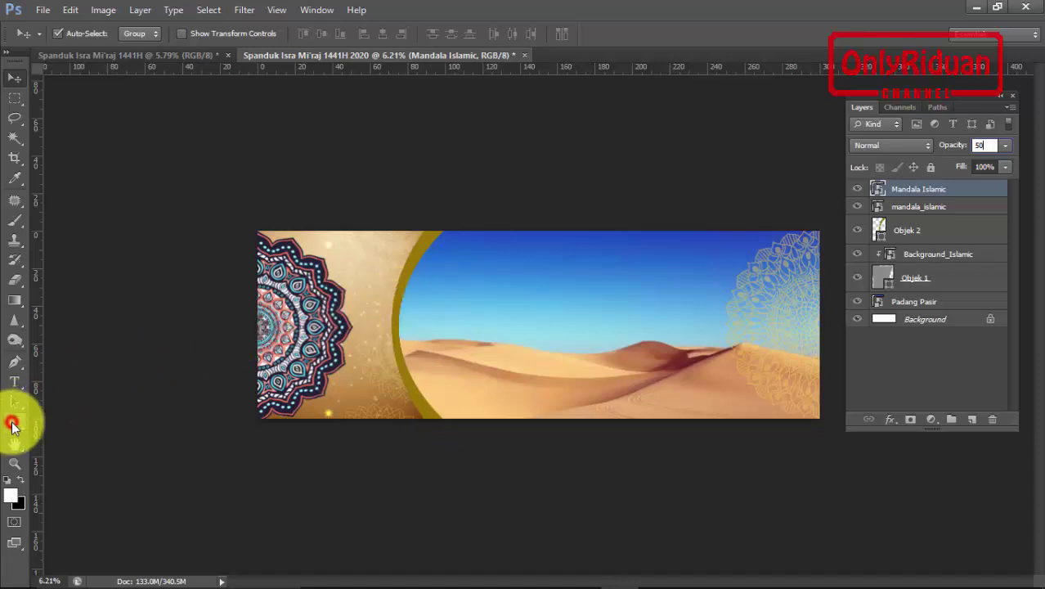
click(13, 426)
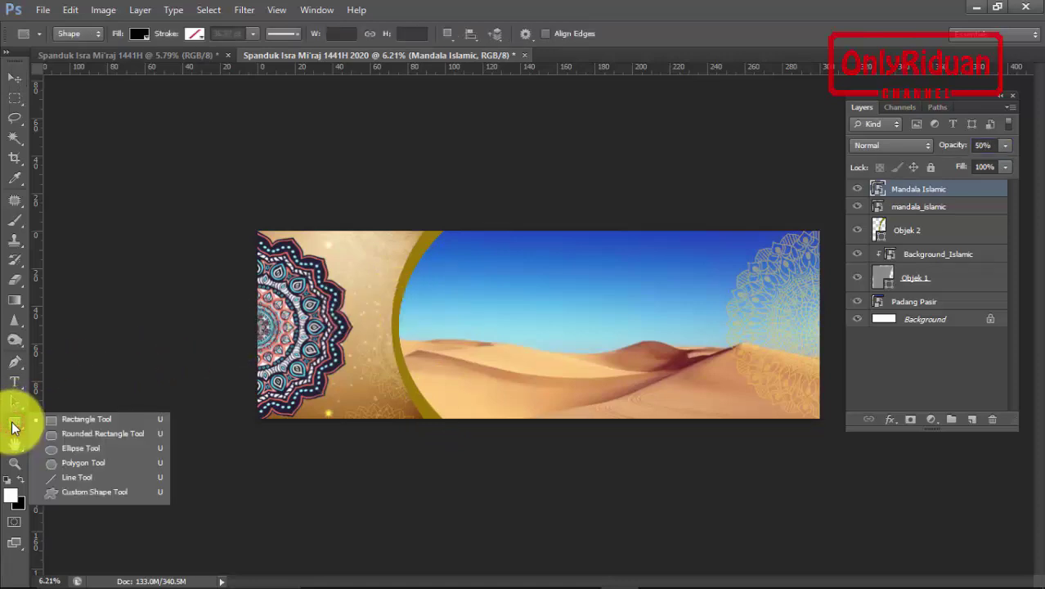
Draw a black rectangle with no stroke, exactly 200 cm wide by 10 cm tall
click(86, 421)
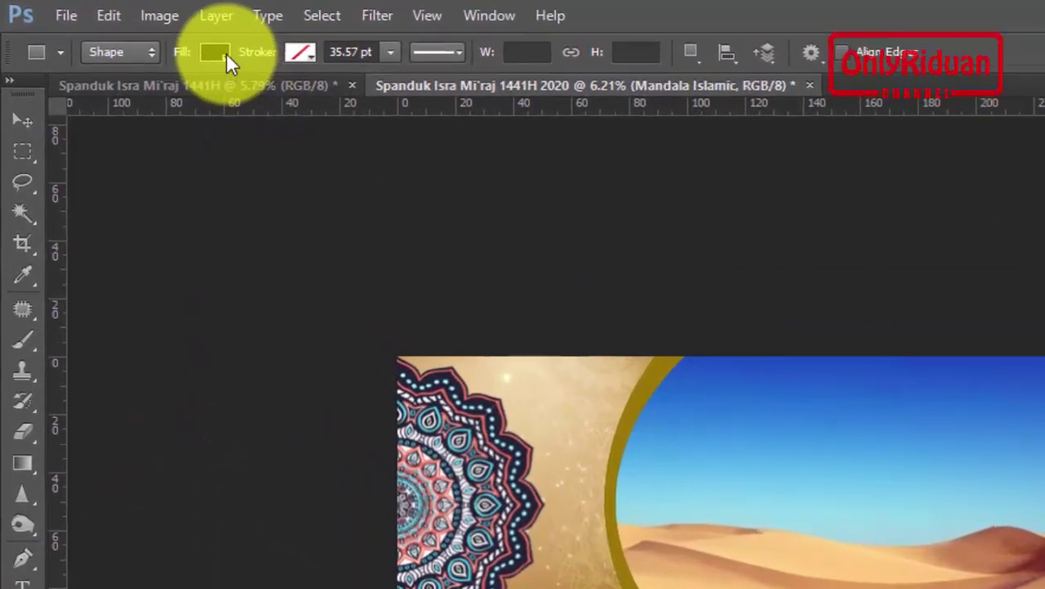
click(229, 57)
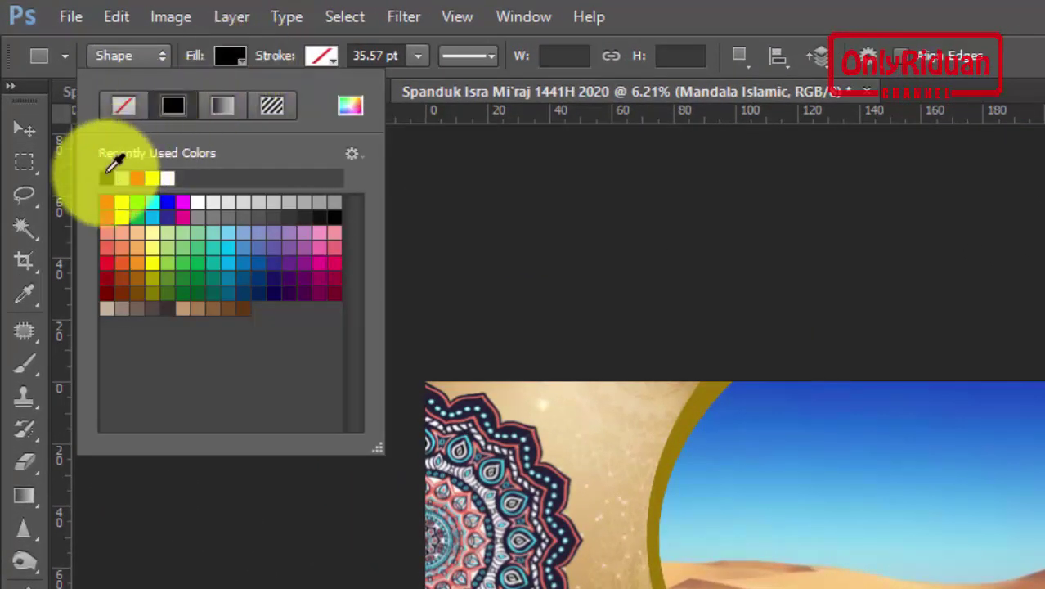
click(334, 58)
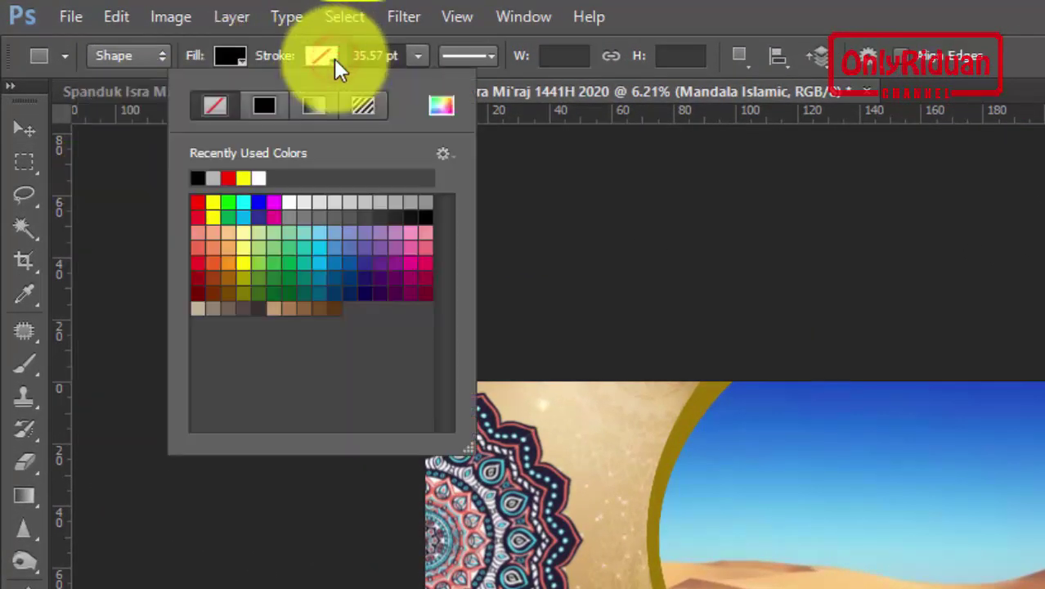
click(543, 56)
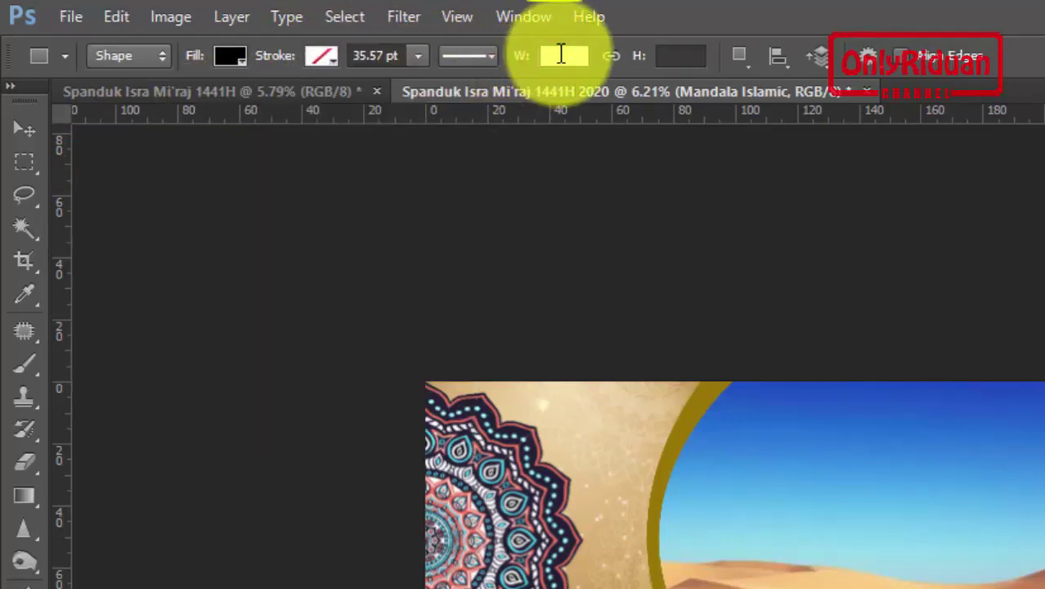
text(200)
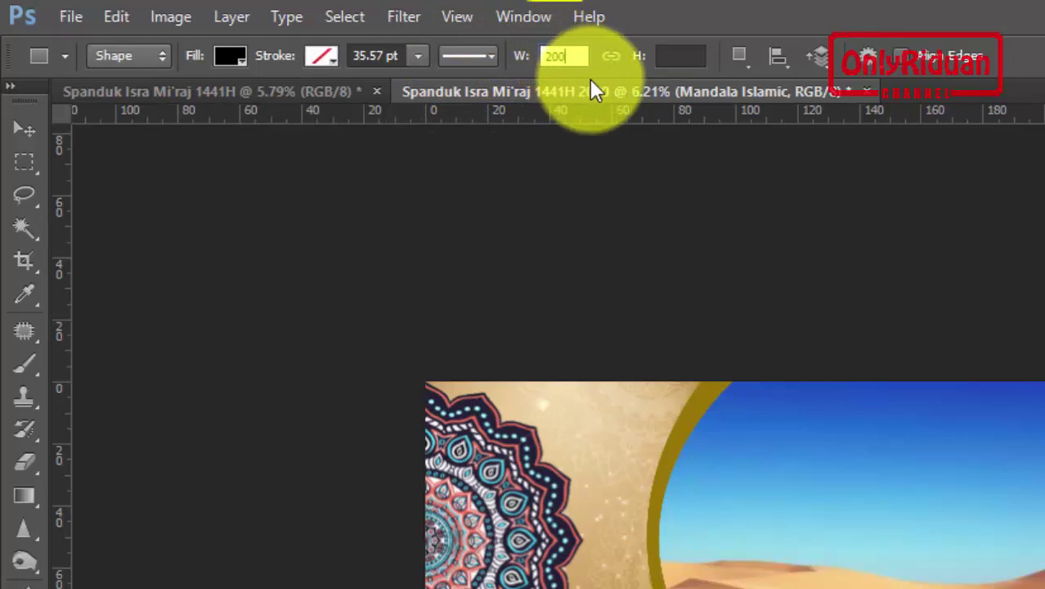
text( cm)
click(682, 56)
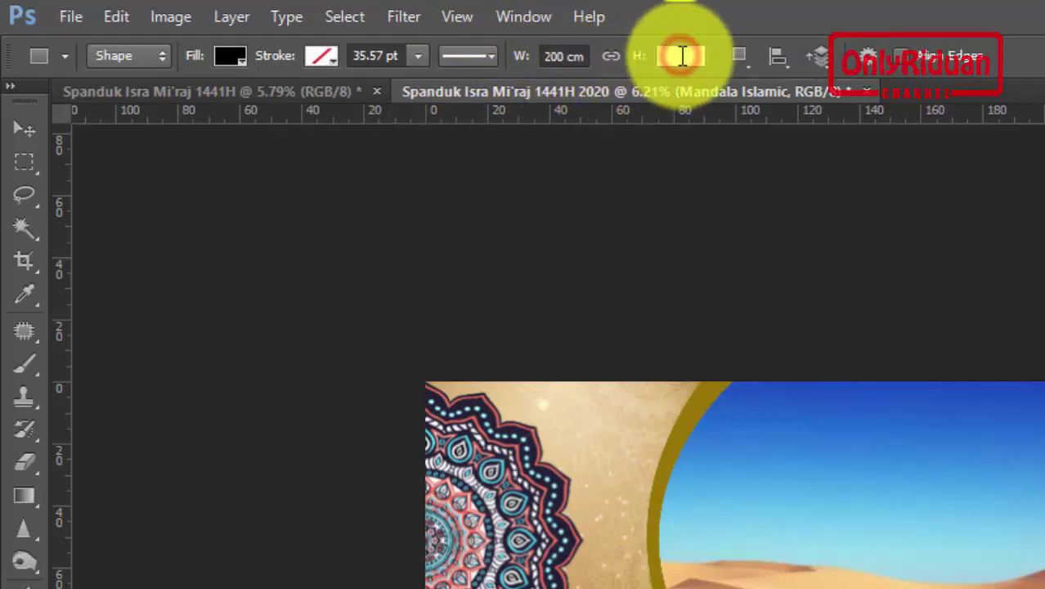
text(10)
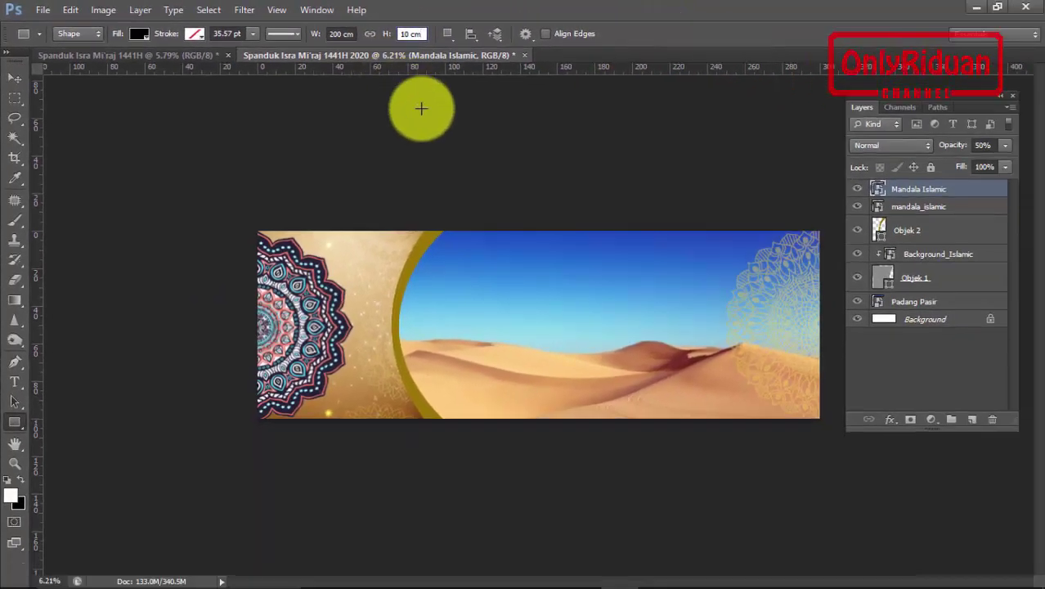
click(492, 346)
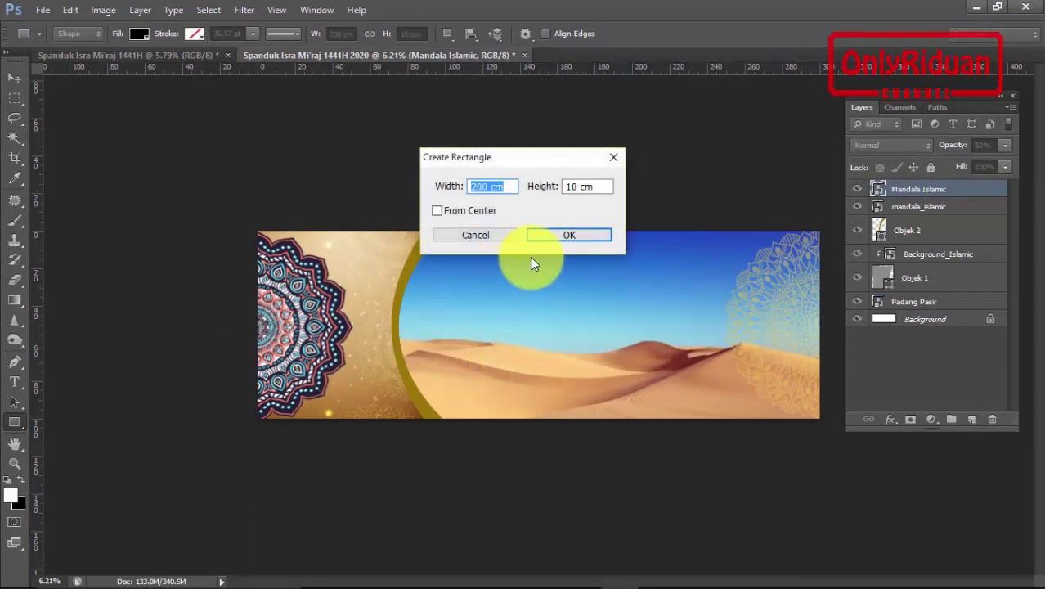
click(560, 233)
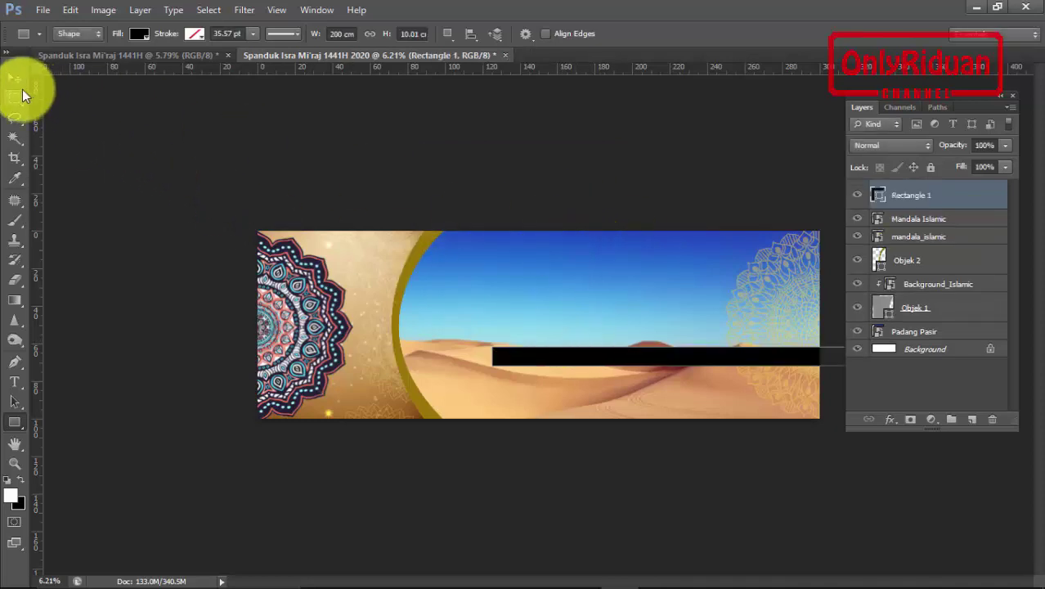
Move the black Rectangle 1 bar down to line up with the banner's bottom edge
click(14, 80)
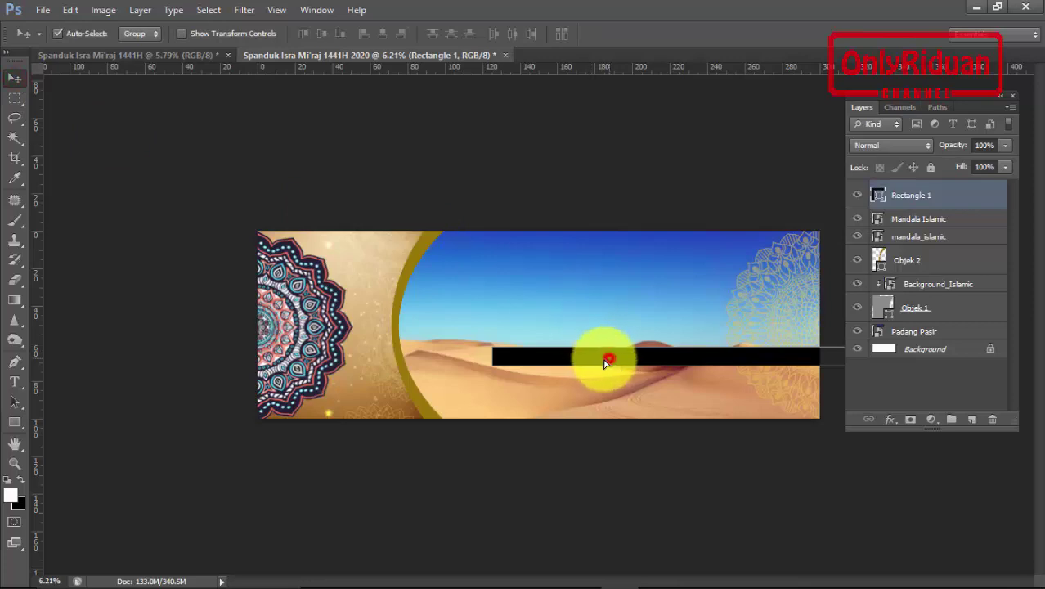
drag(607, 362, 541, 361)
mouse_move(672, 364)
mouse_down()
mouse_move(692, 389)
mouse_move(692, 417)
mouse_up()
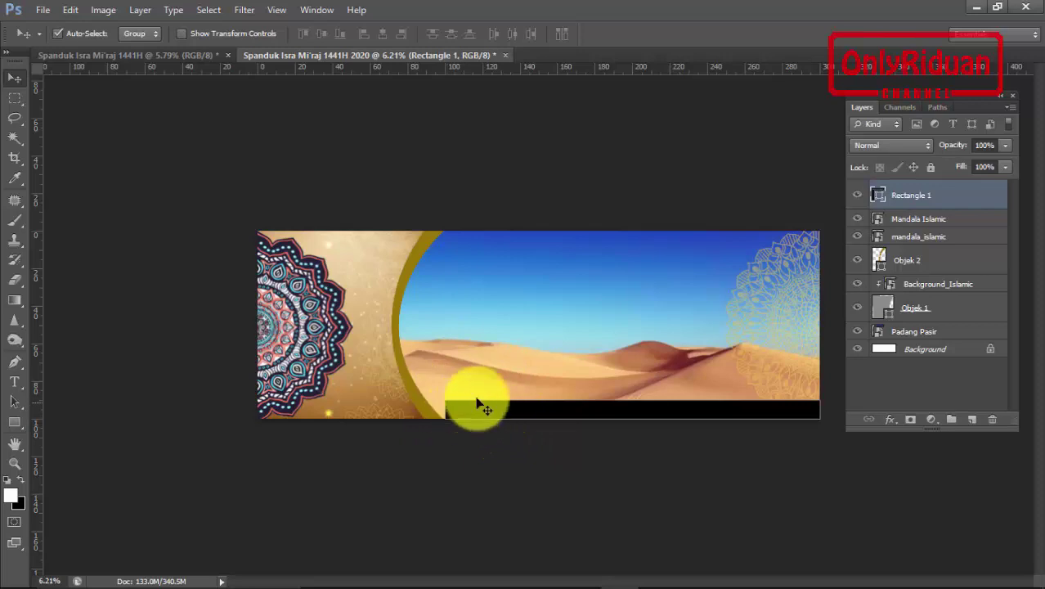
Fade the bar's left end with a preset-gradient layer mask, then select the Mandala Islamic layer
click(19, 299)
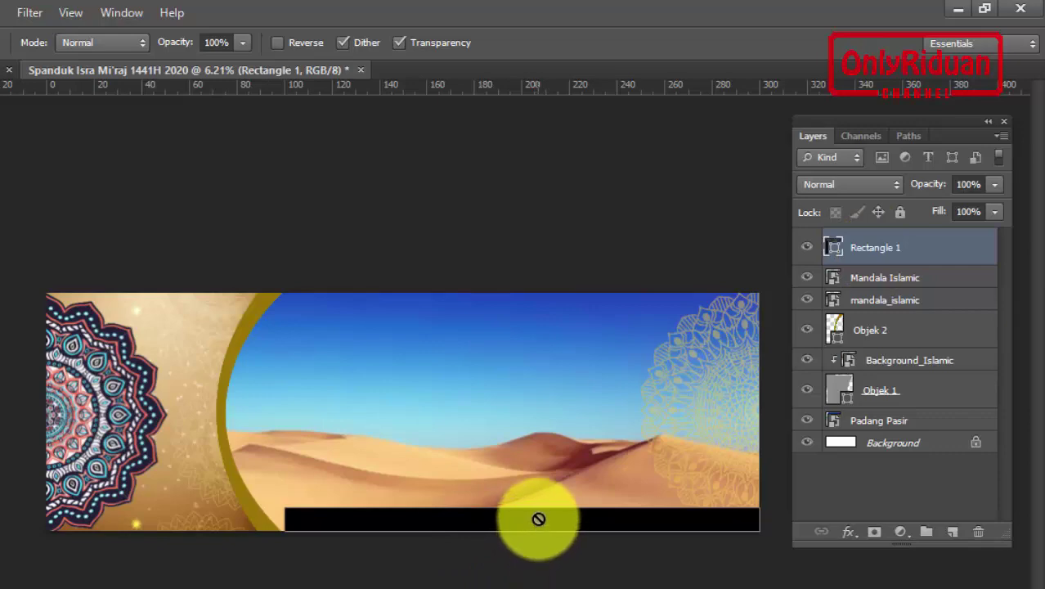
click(875, 534)
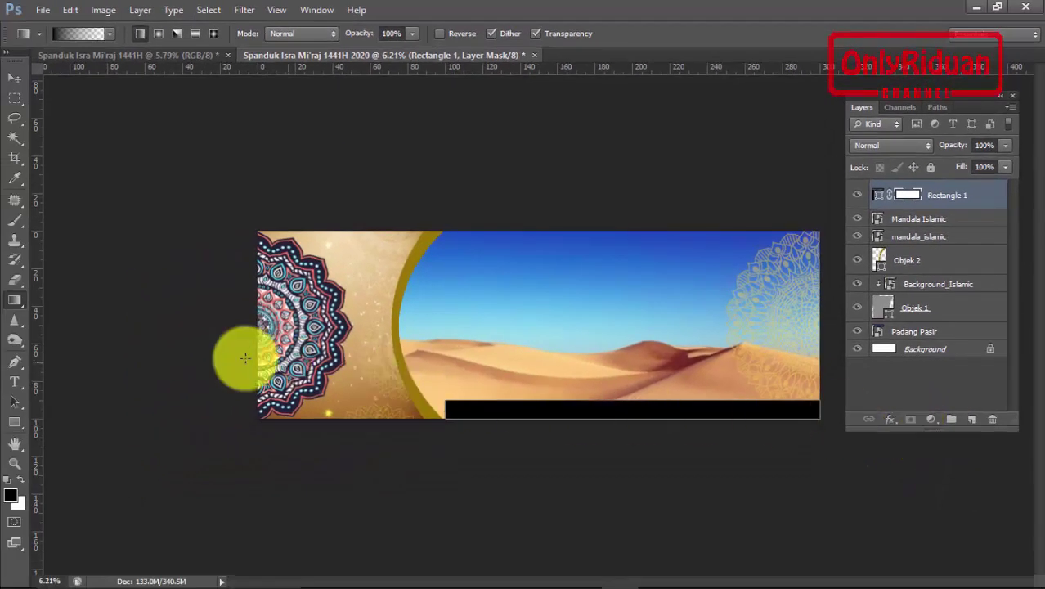
click(12, 303)
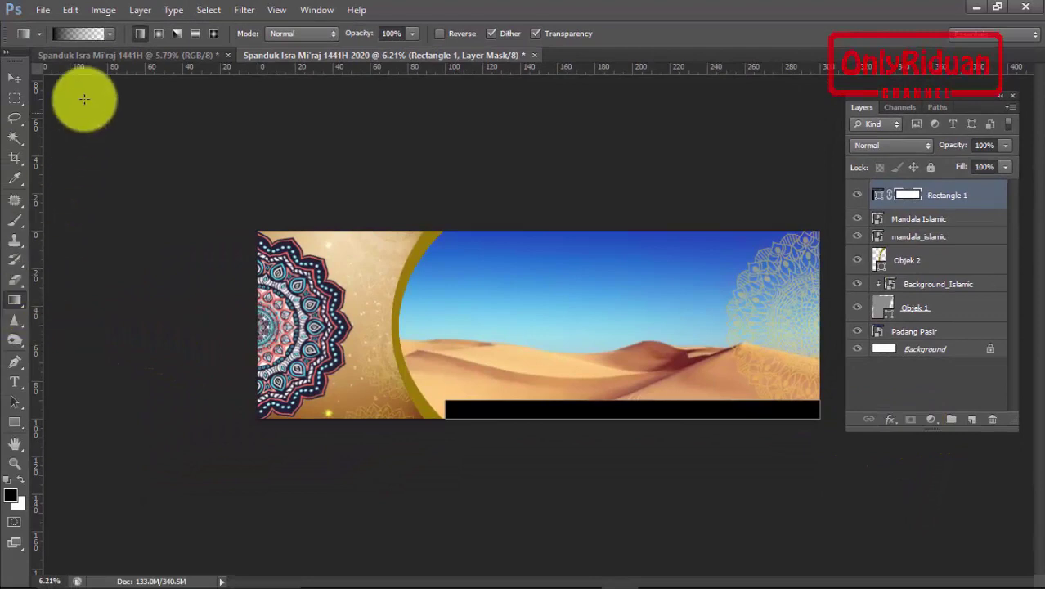
click(109, 34)
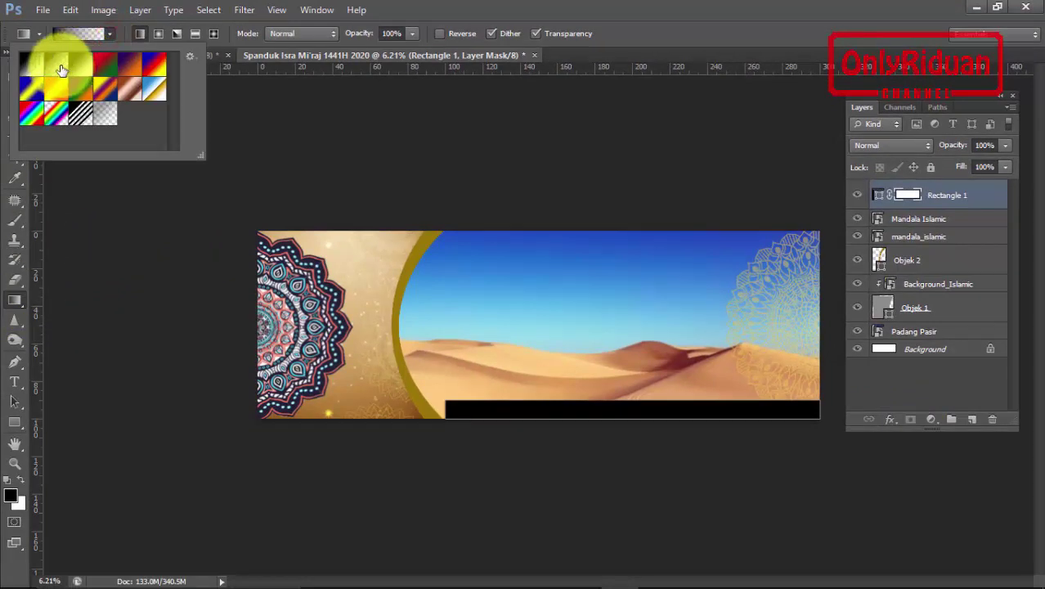
double_click(57, 65)
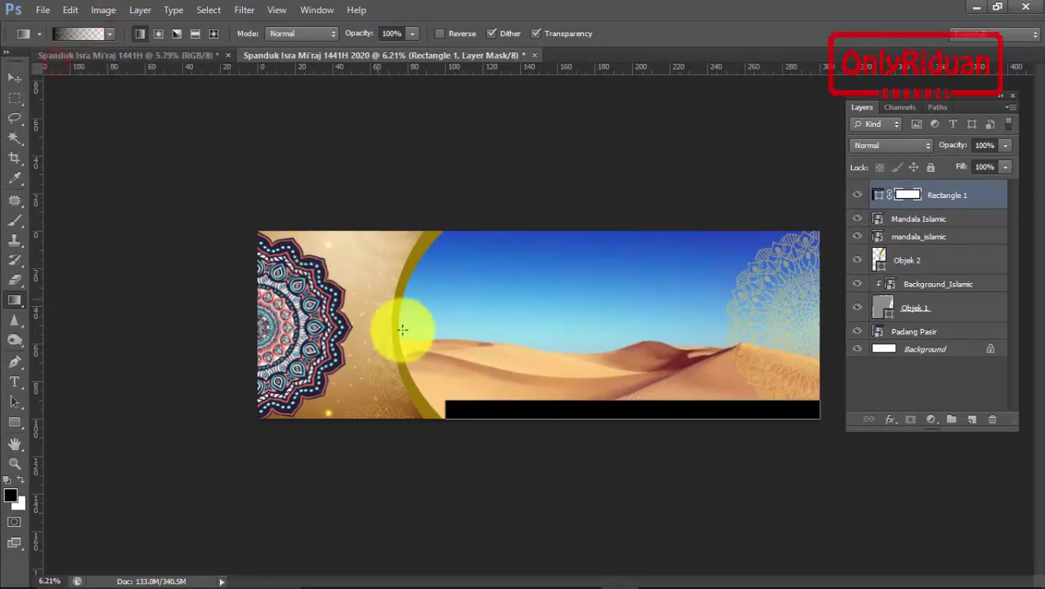
drag(449, 408, 531, 408)
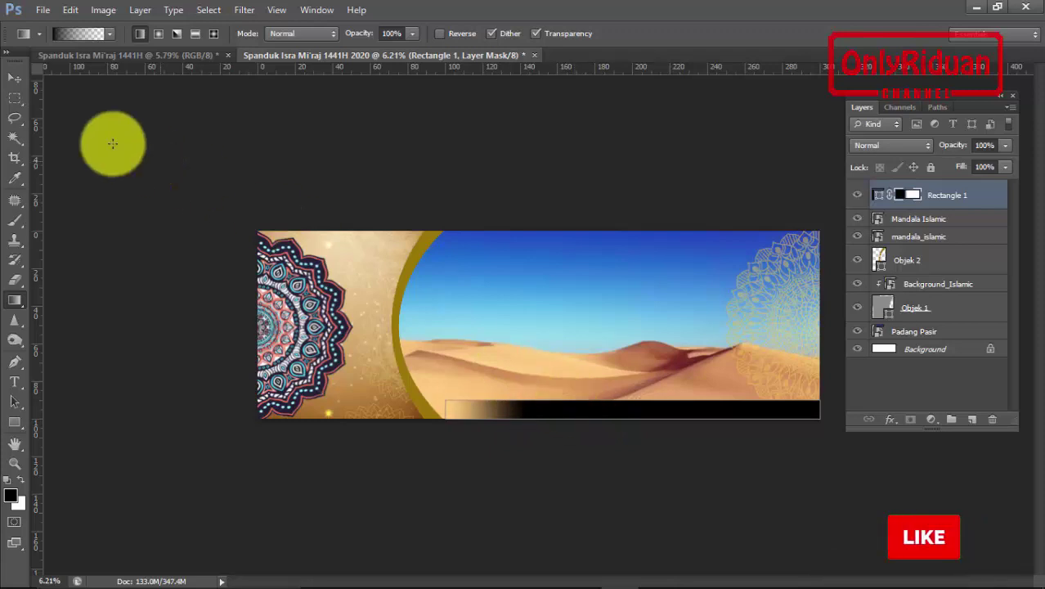
click(16, 77)
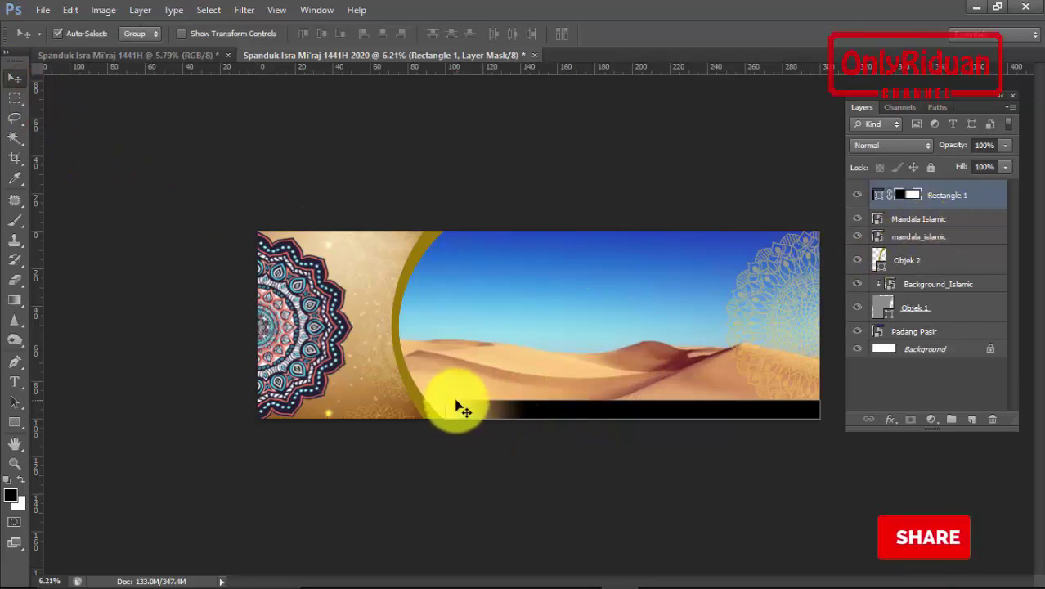
click(920, 220)
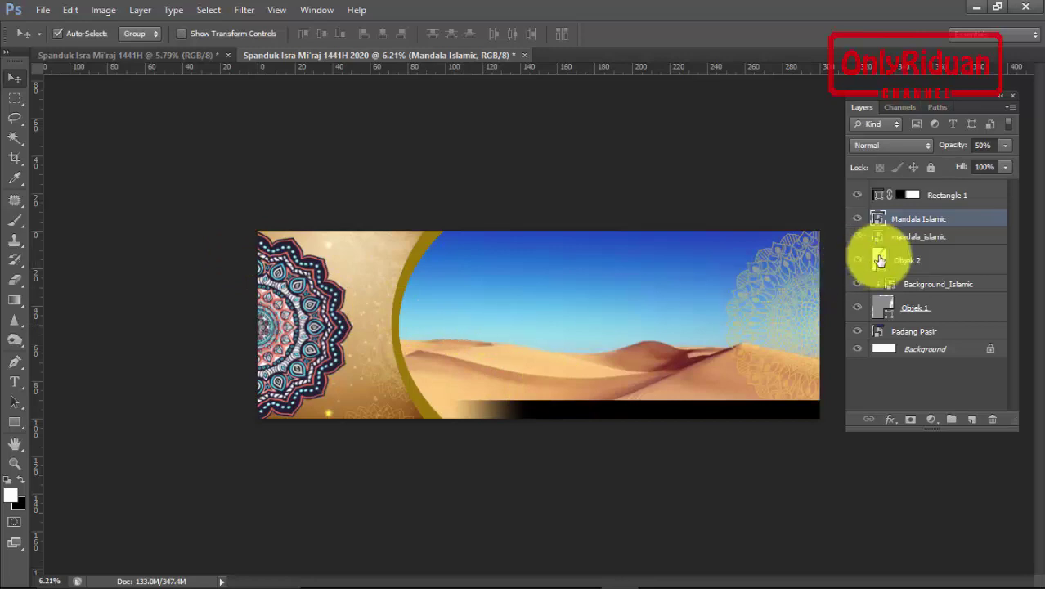
Place Ka'bah.png and commit it left of centre, beside the gold arc
click(948, 195)
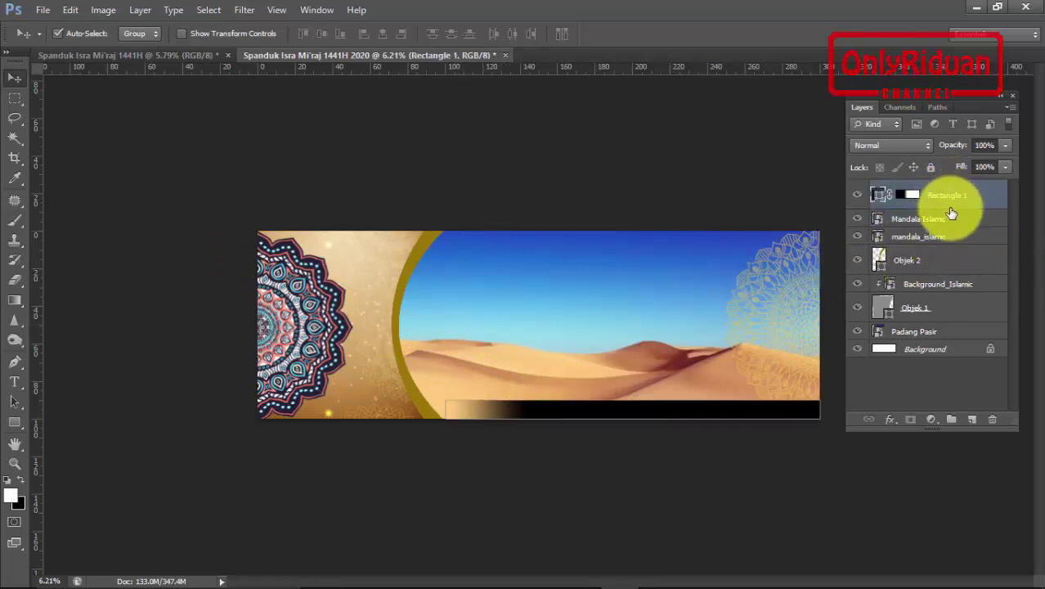
click(43, 12)
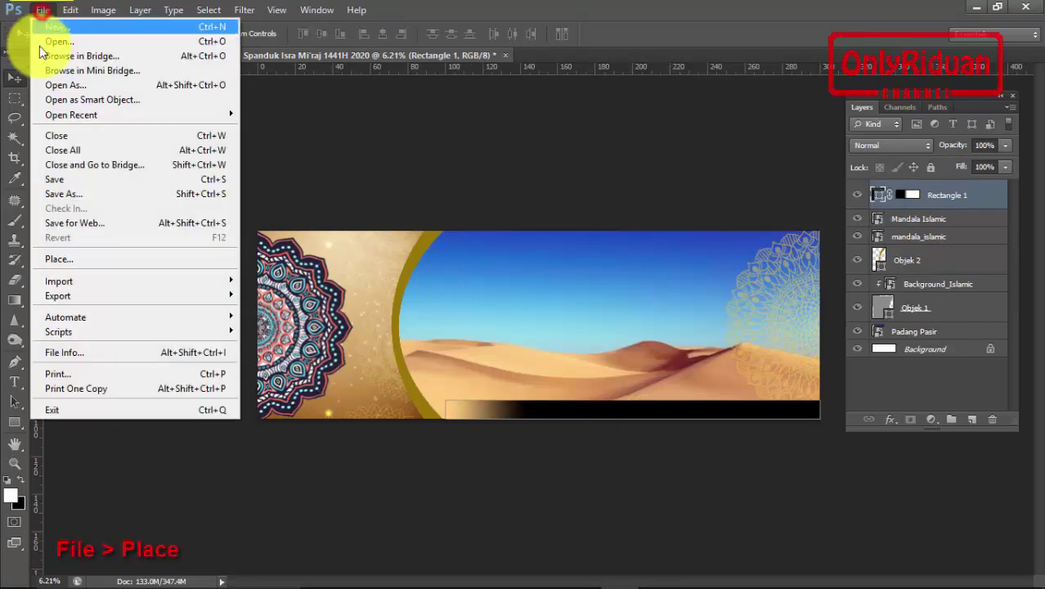
click(81, 261)
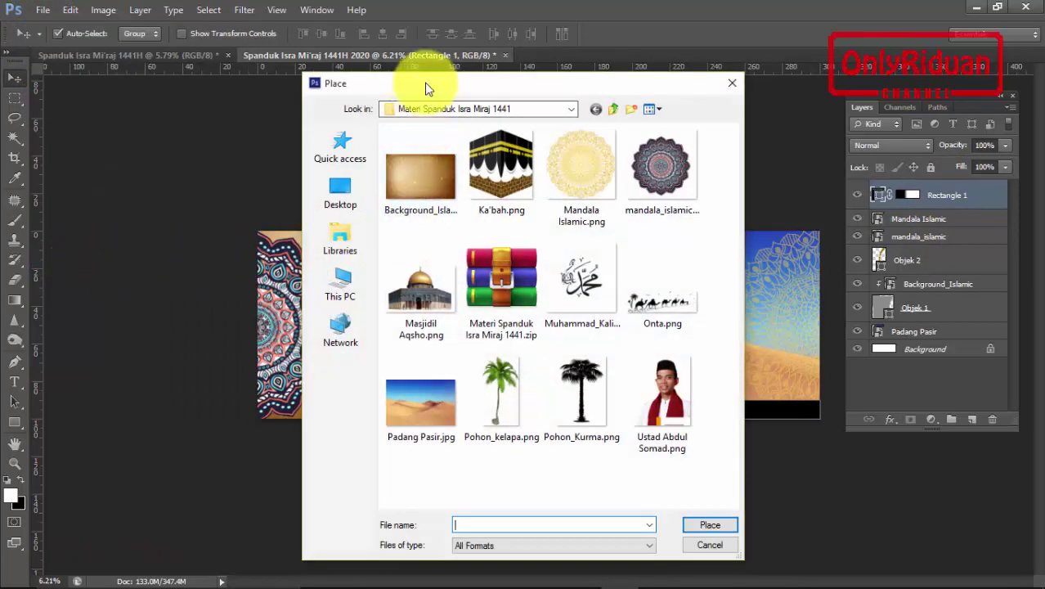
click(495, 171)
click(710, 528)
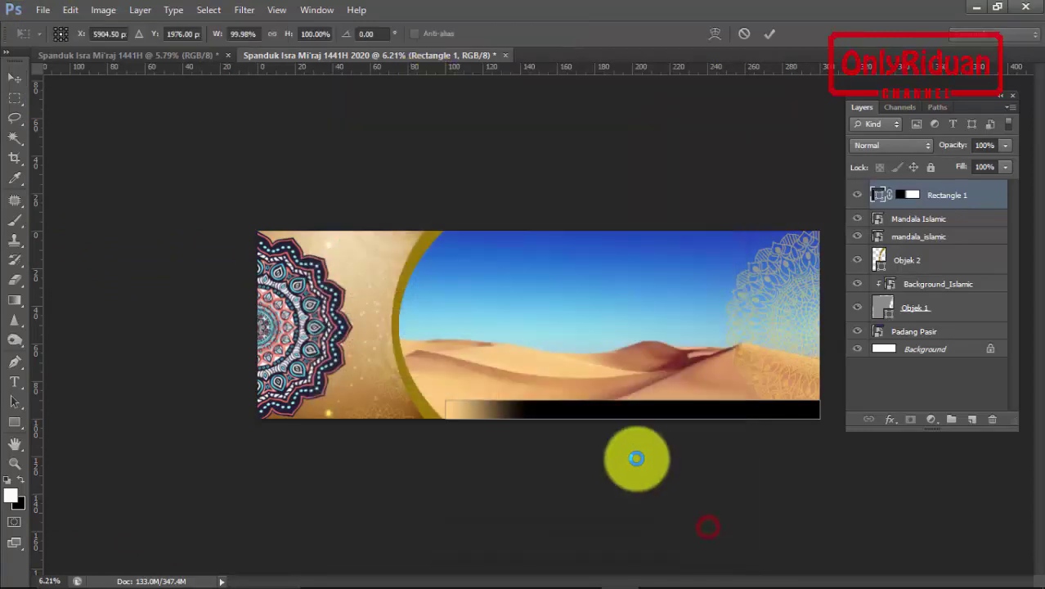
mouse_move(567, 336)
mouse_down()
mouse_move(430, 335)
mouse_move(441, 336)
mouse_up()
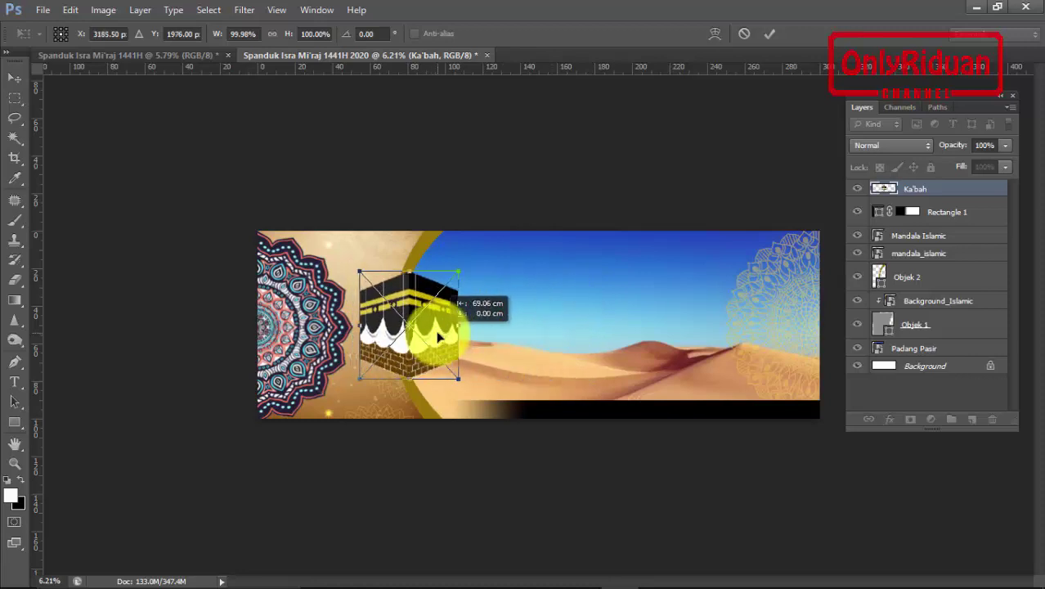
click(770, 33)
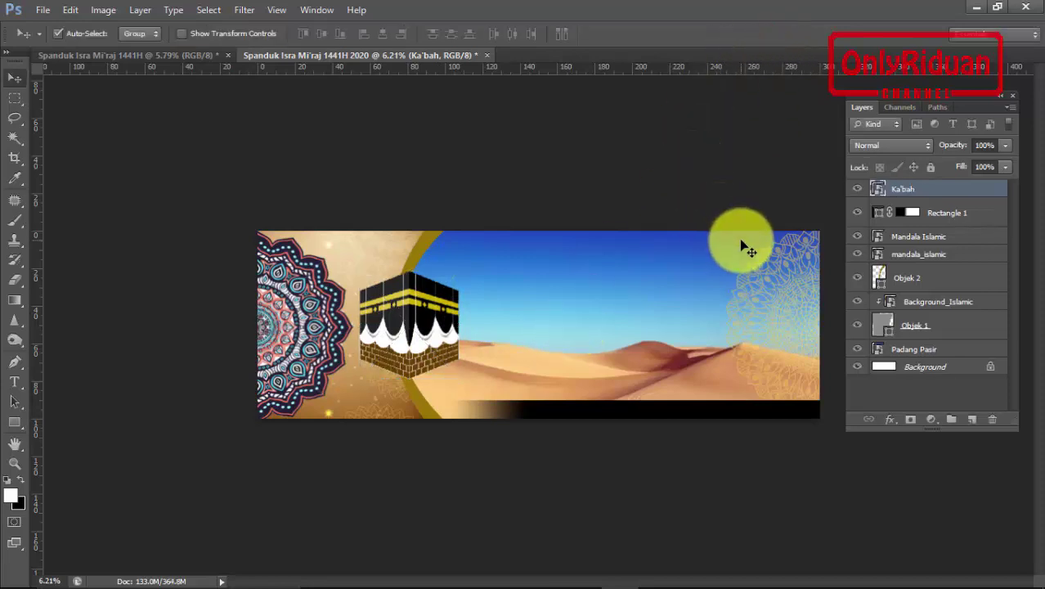
Place Onta.png and commit the camel caravan enlarged on the banner
click(42, 10)
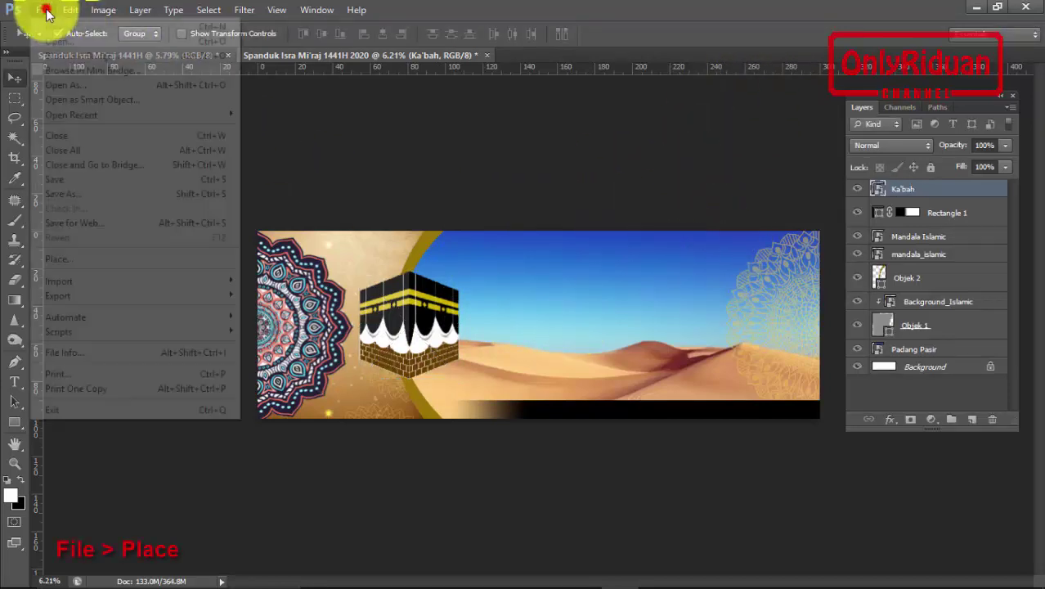
click(88, 258)
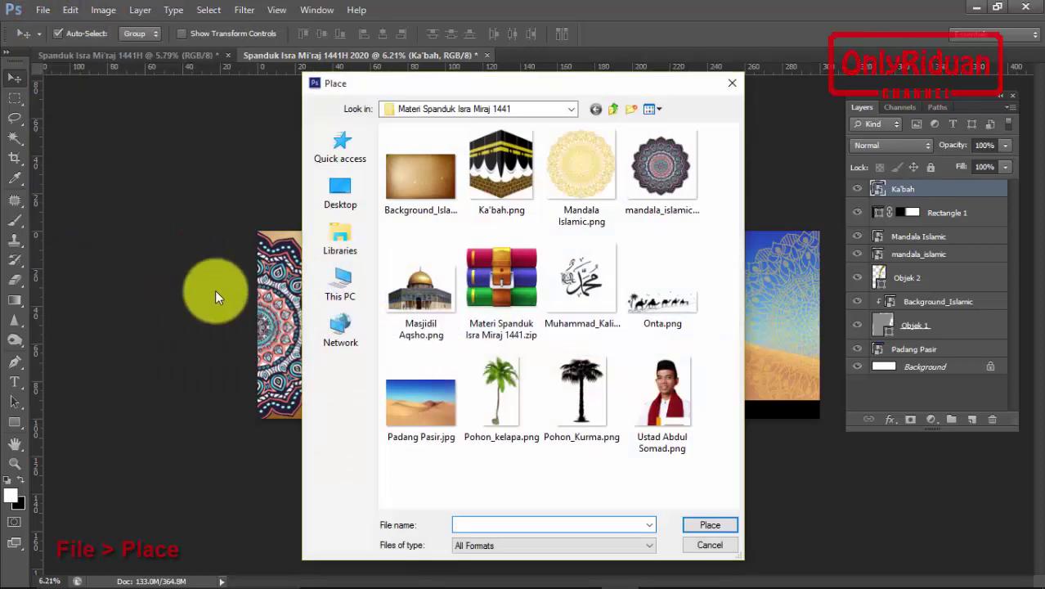
click(669, 305)
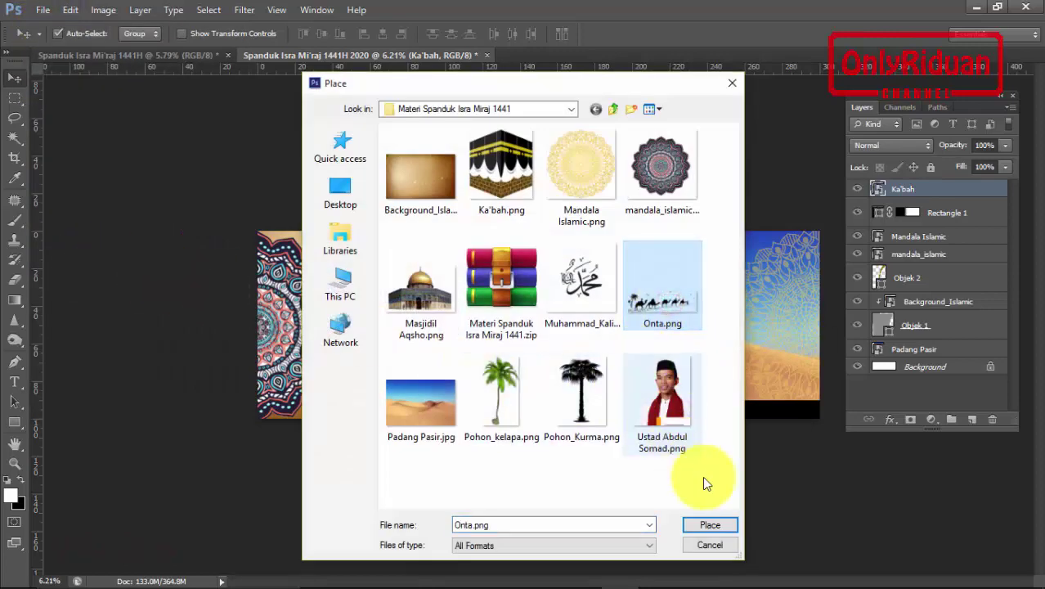
click(710, 524)
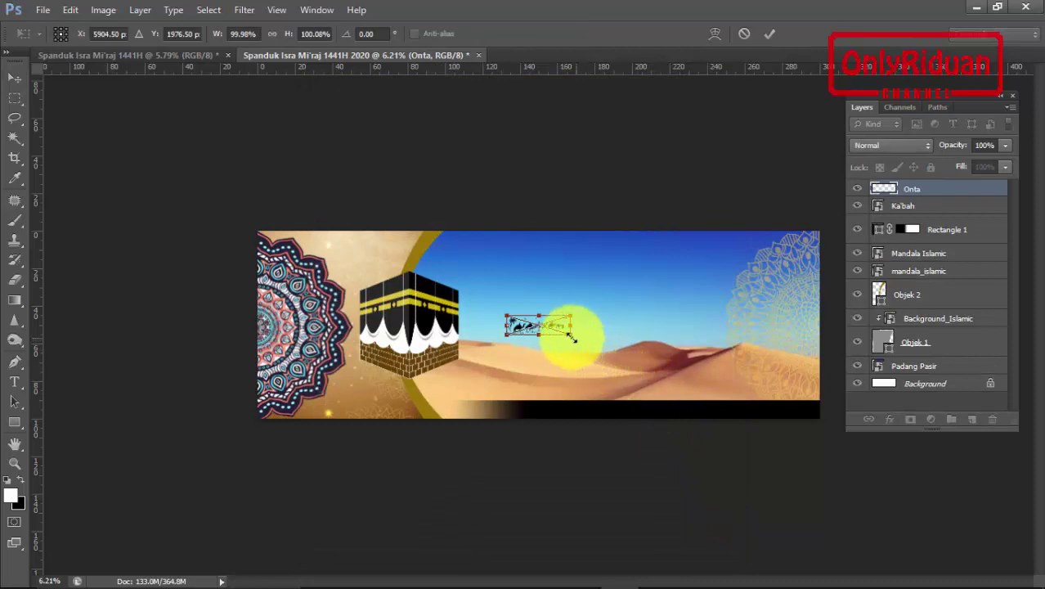
mouse_move(571, 335)
mouse_down()
mouse_move(669, 393)
mouse_move(642, 358)
mouse_move(570, 389)
mouse_up()
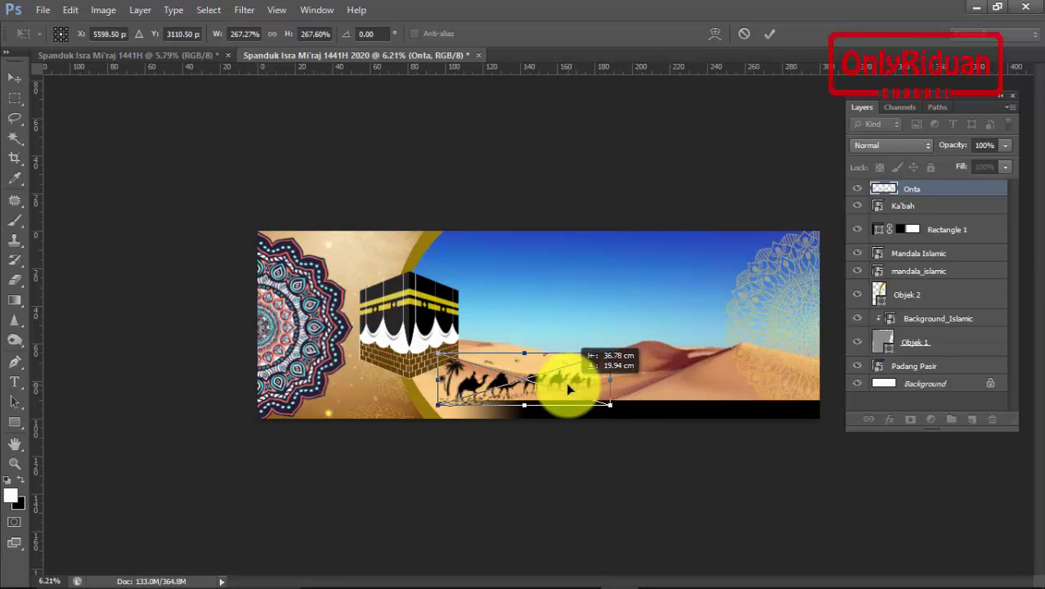
click(771, 34)
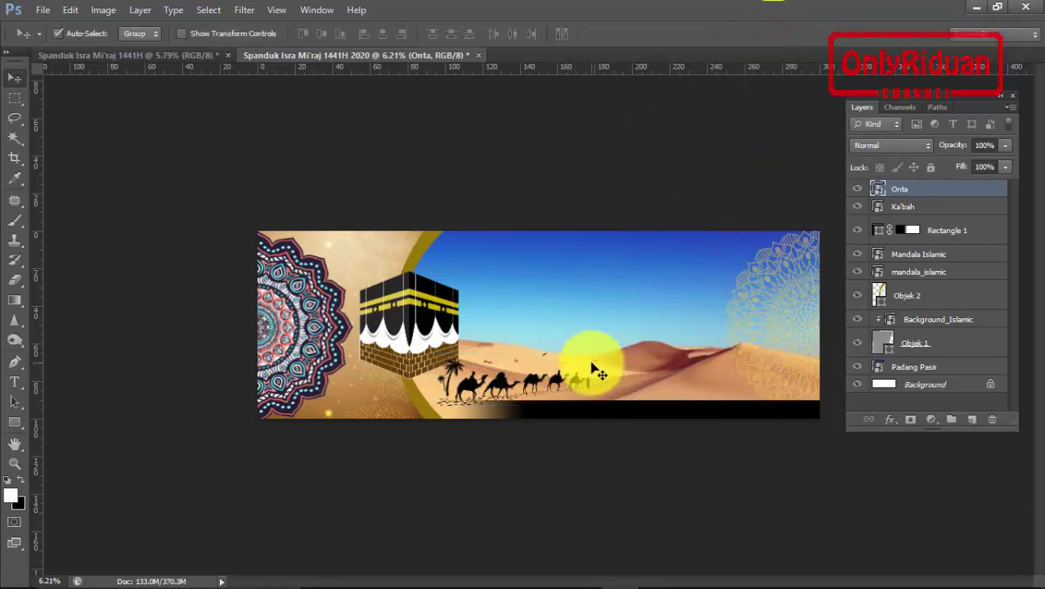
Place Masjidil Aqsho.png, scaled to about 228%, on the dunes right of the camels
click(43, 10)
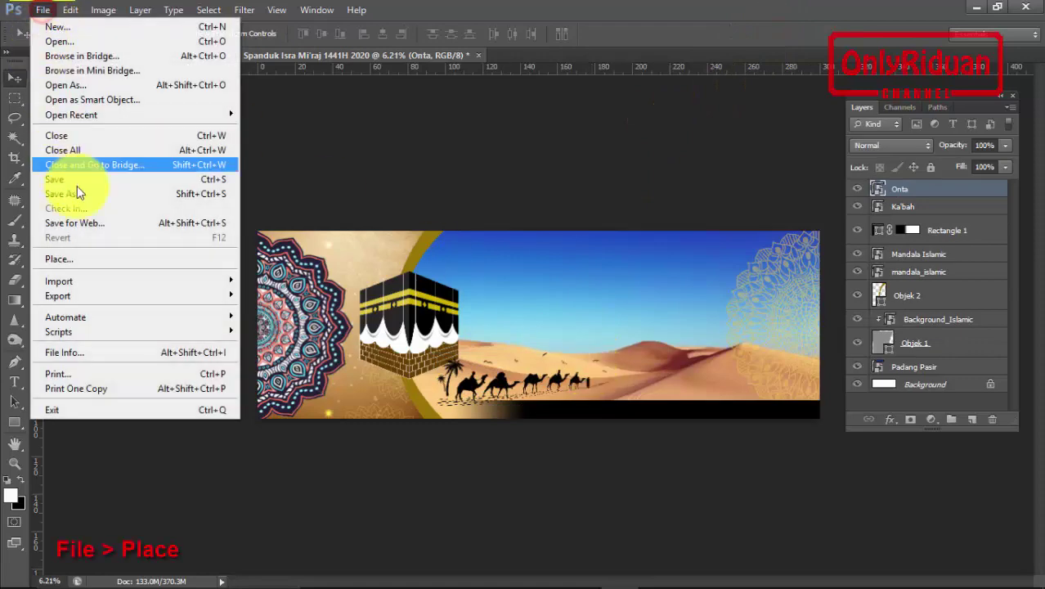
click(96, 261)
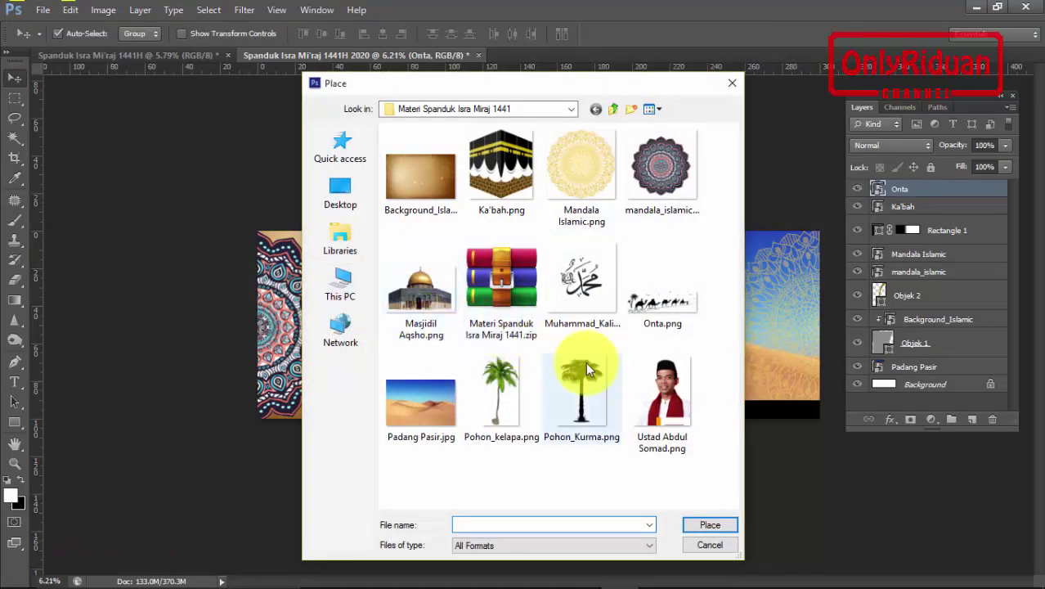
click(422, 300)
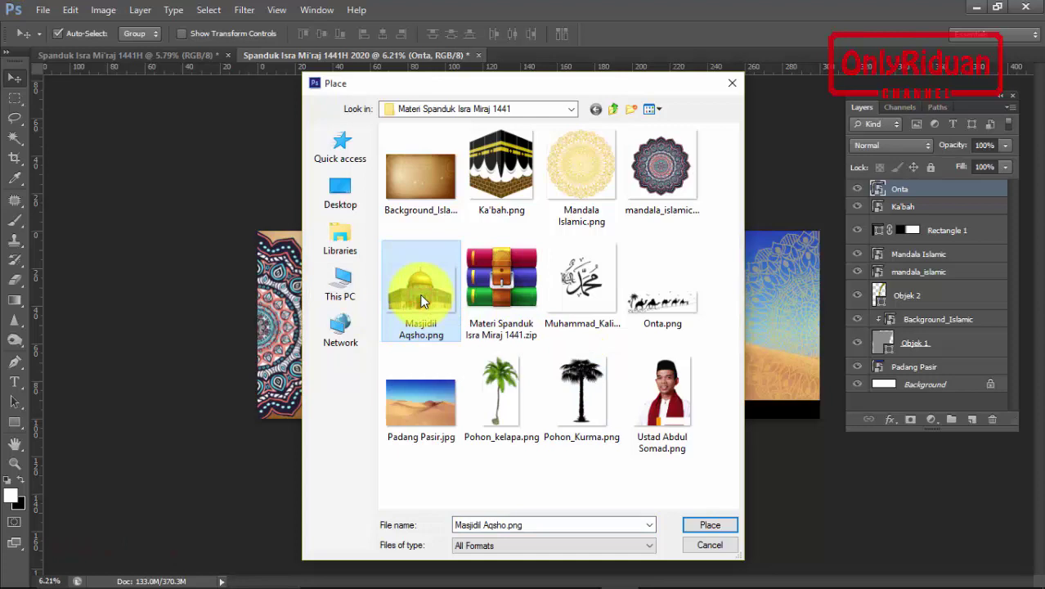
click(710, 524)
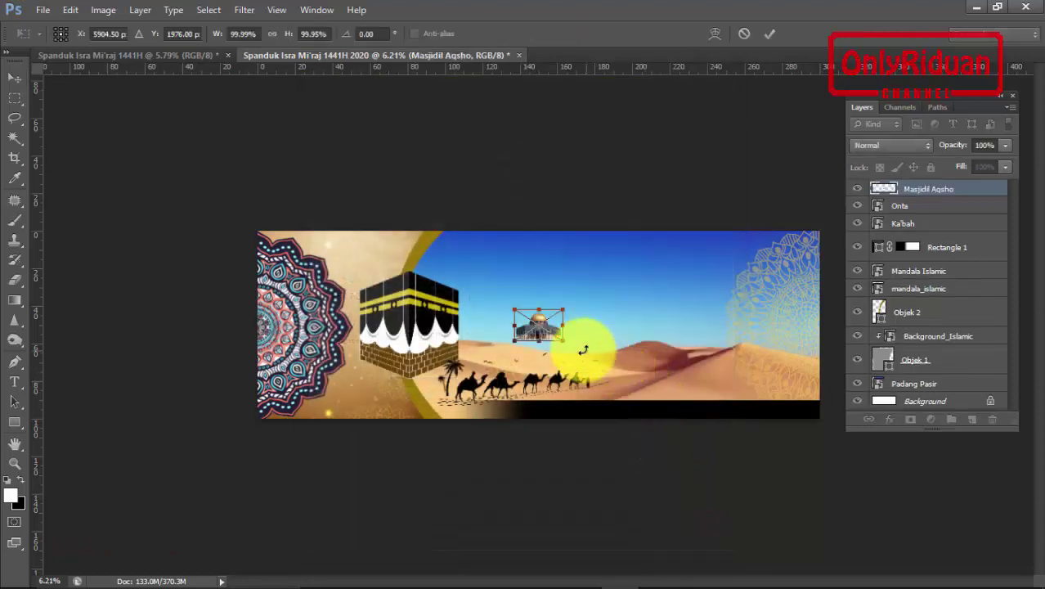
mouse_move(563, 340)
mouse_down()
mouse_move(617, 381)
mouse_move(700, 375)
mouse_up()
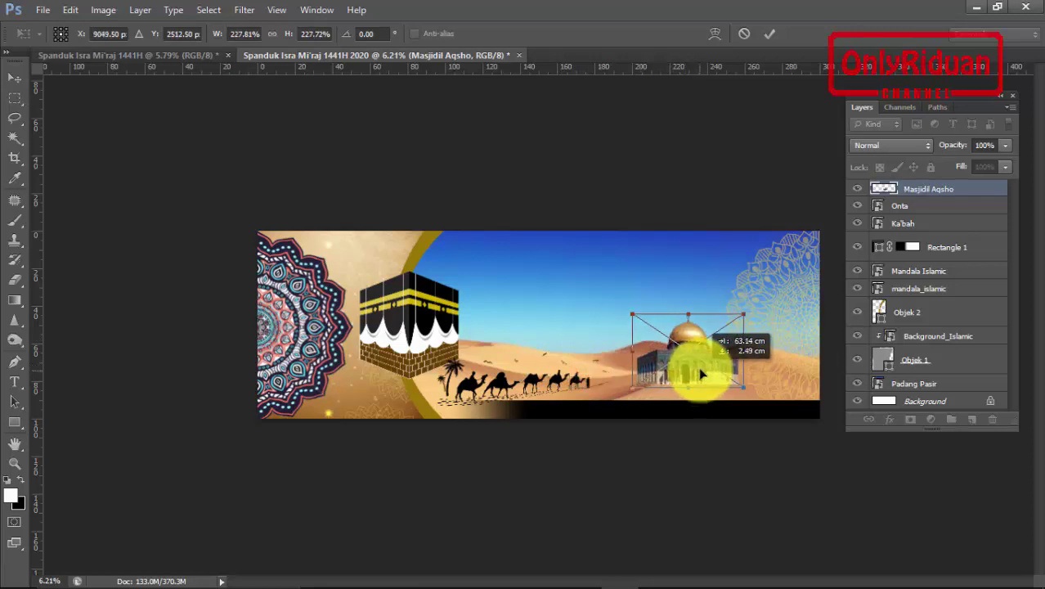
drag(699, 369, 700, 375)
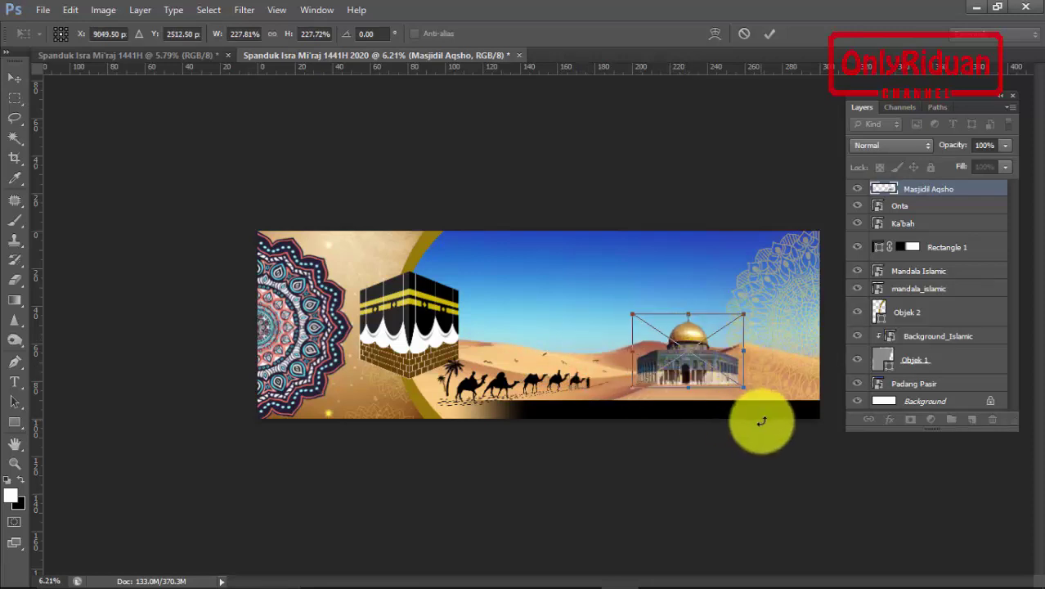
click(768, 34)
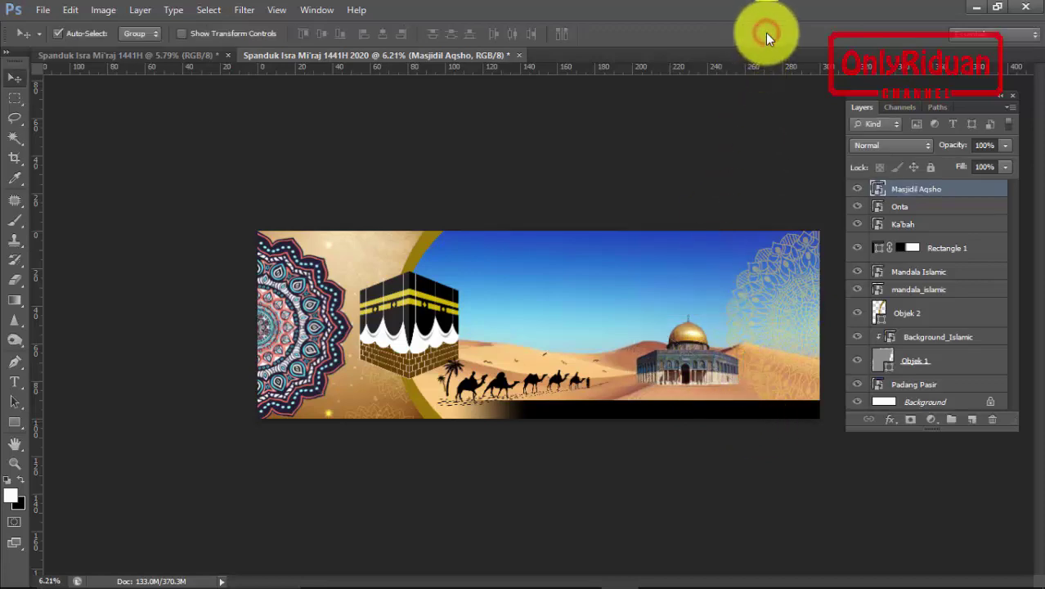
Place the portrait photo in the bottom-right corner, enlarged to about 111%
click(42, 10)
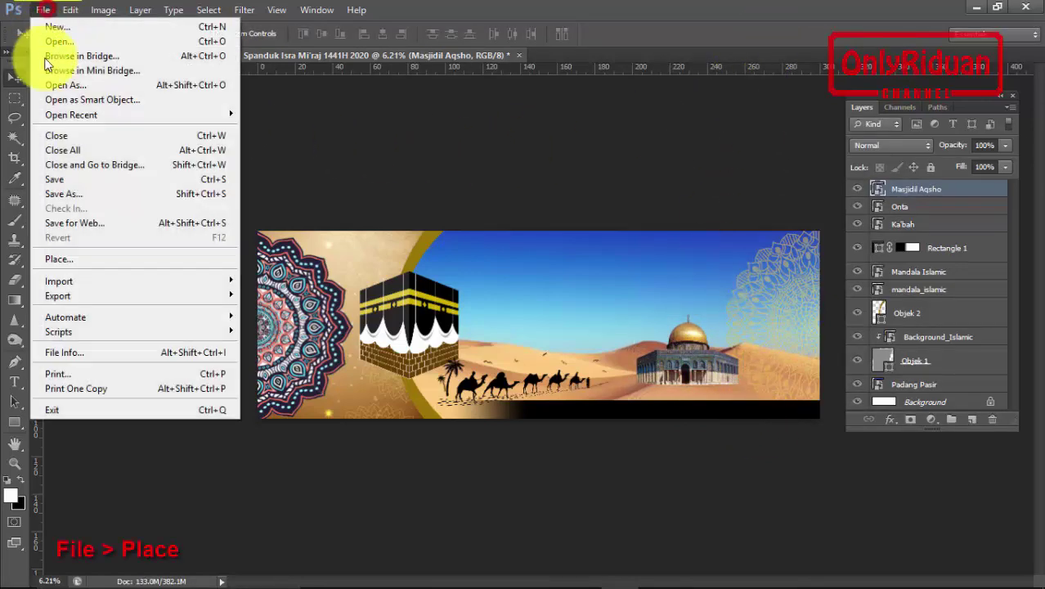
click(74, 258)
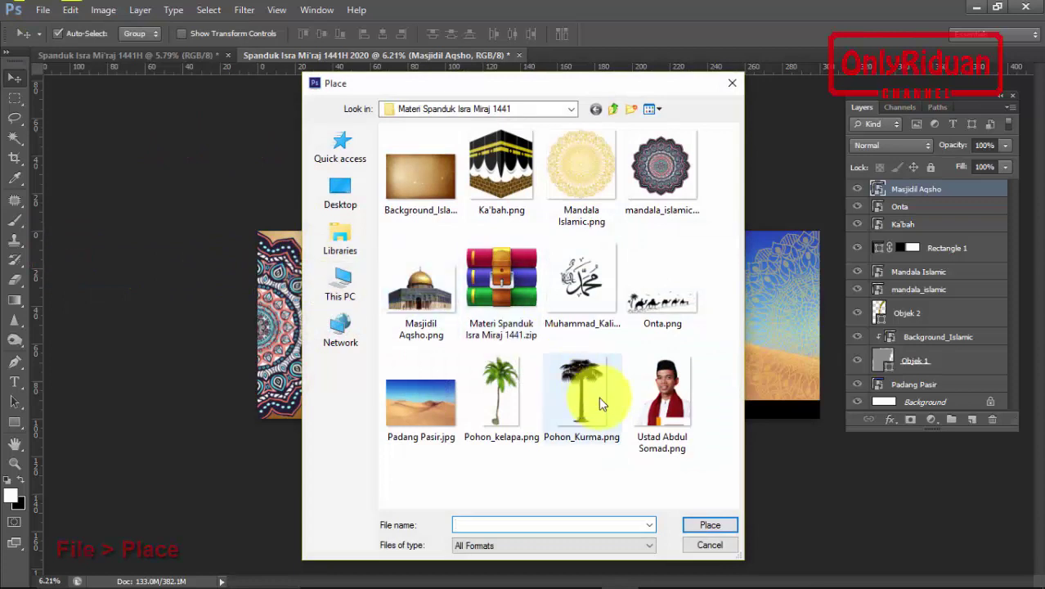
click(677, 398)
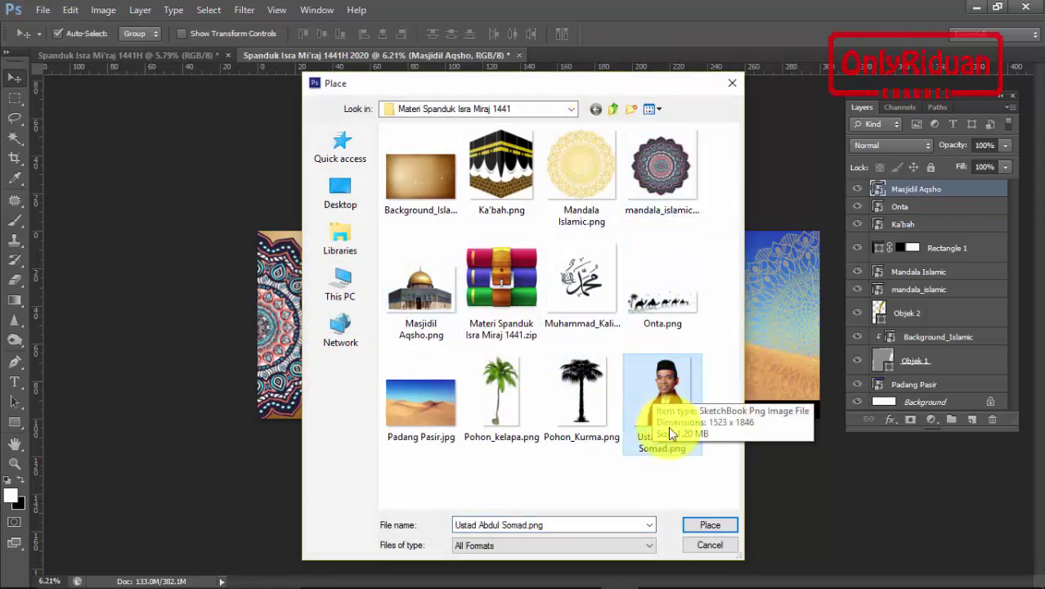
click(710, 526)
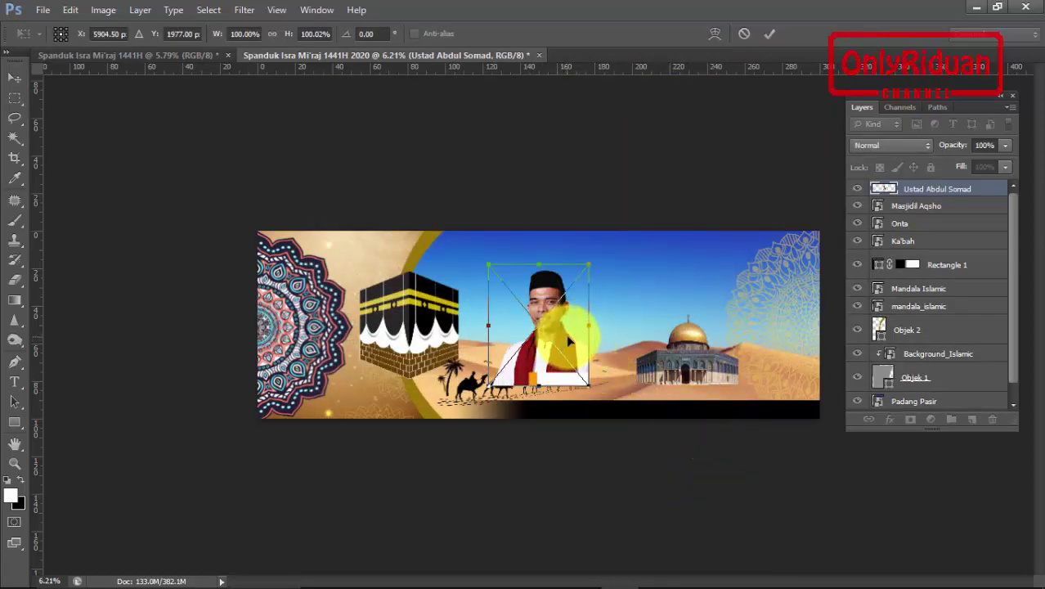
click(769, 37)
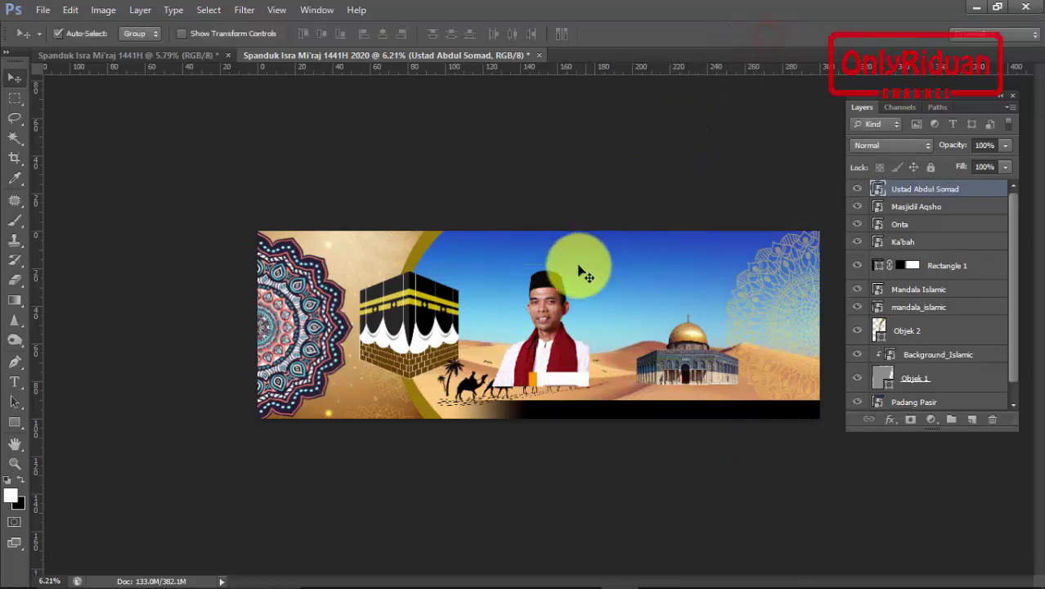
drag(575, 374, 801, 401)
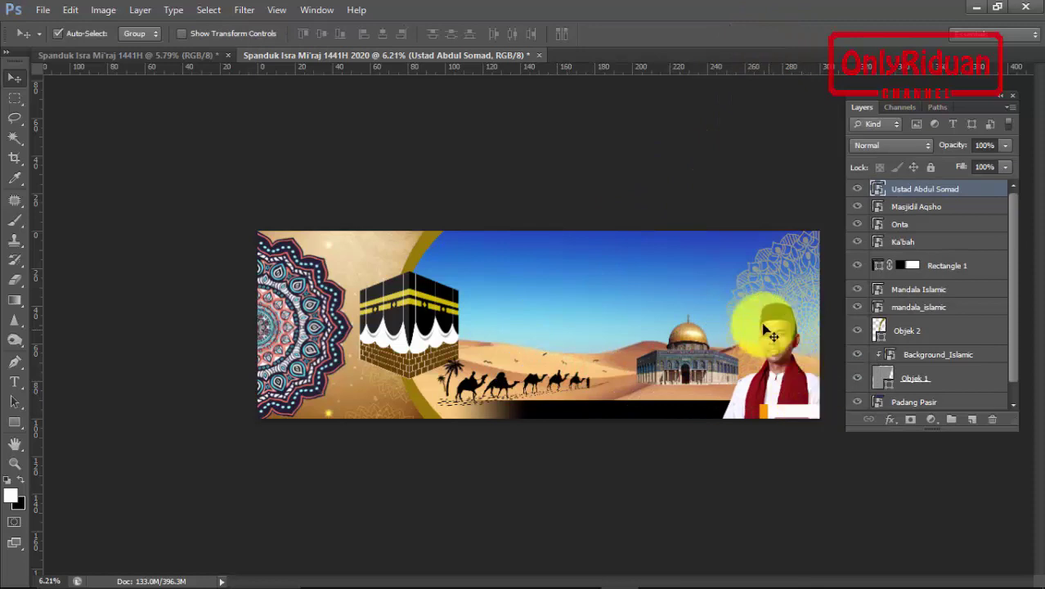
click(181, 33)
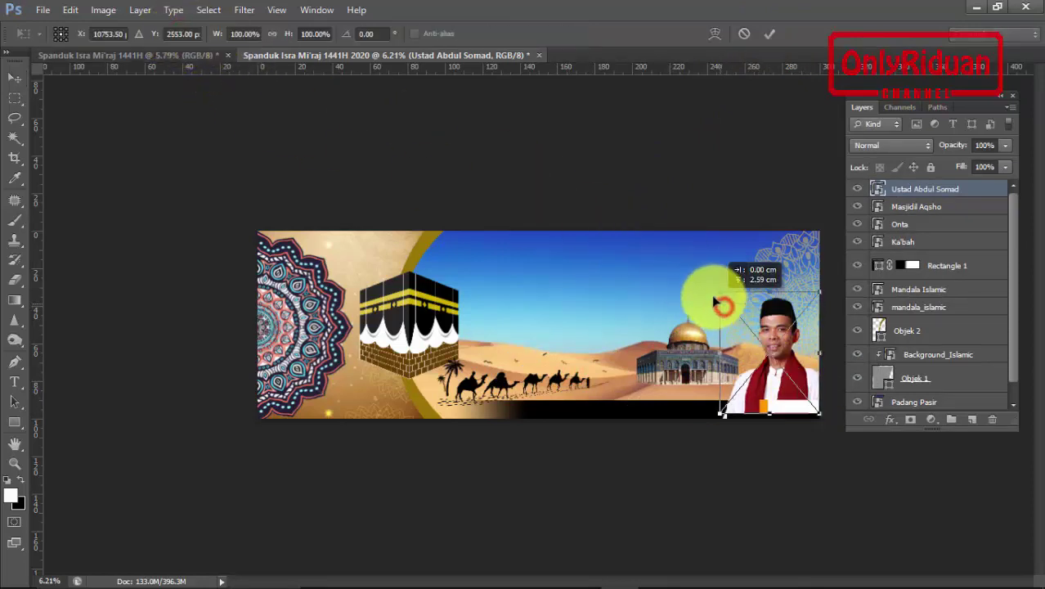
drag(724, 307, 710, 290)
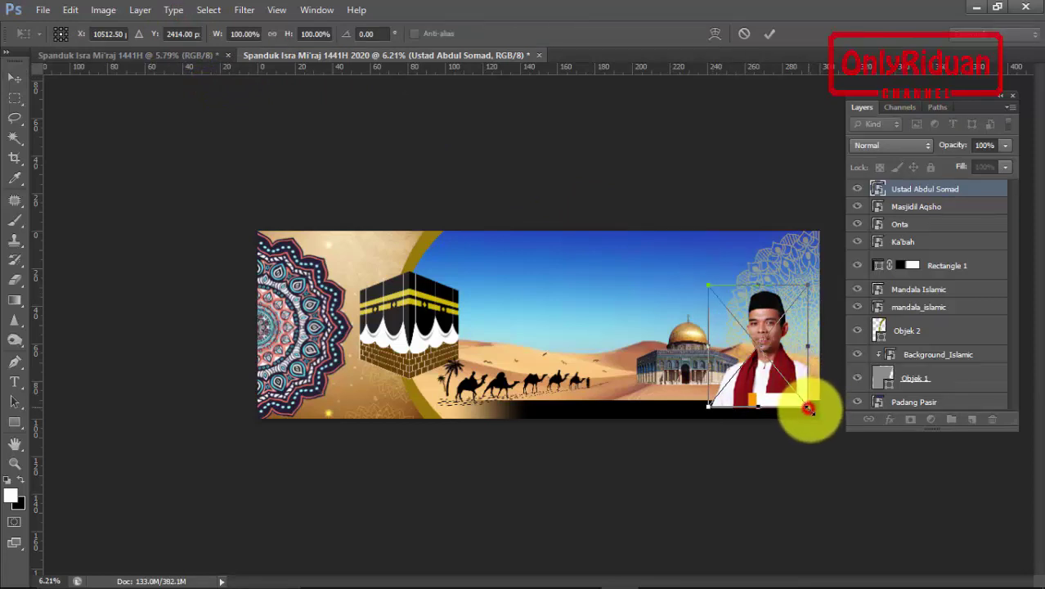
drag(809, 408, 816, 417)
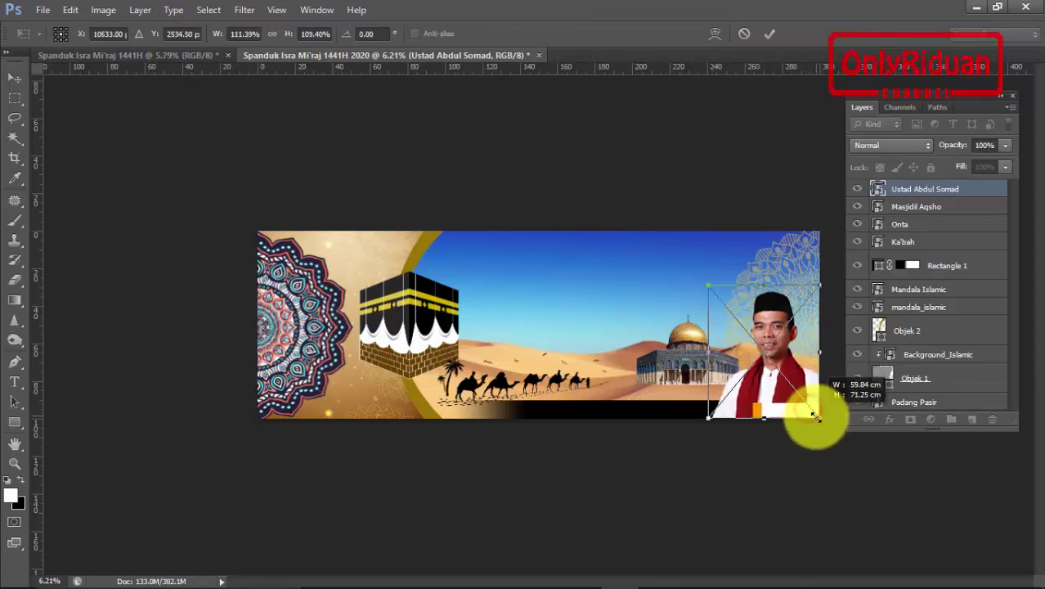
click(769, 33)
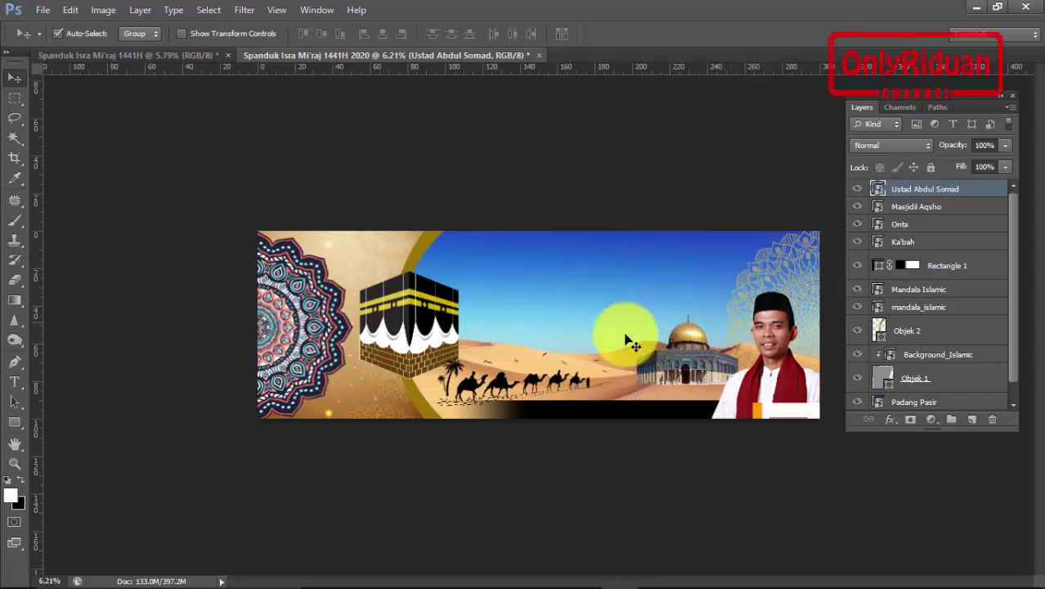
Place Pohon_kelapa.png by the mosque dome, stacked beneath the portrait and partly behind him
click(43, 10)
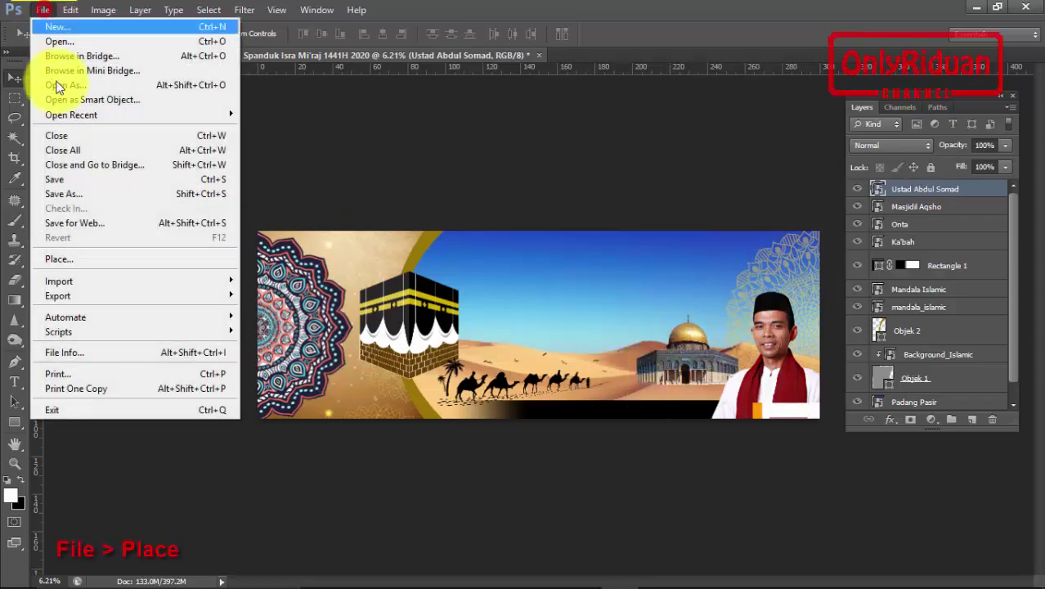
click(79, 259)
click(514, 395)
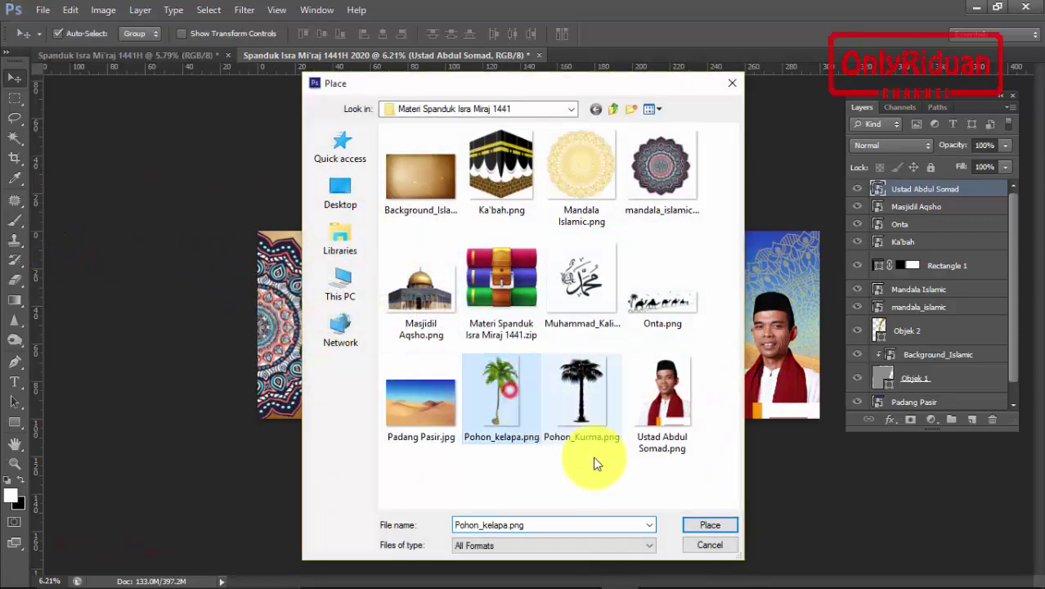
click(699, 525)
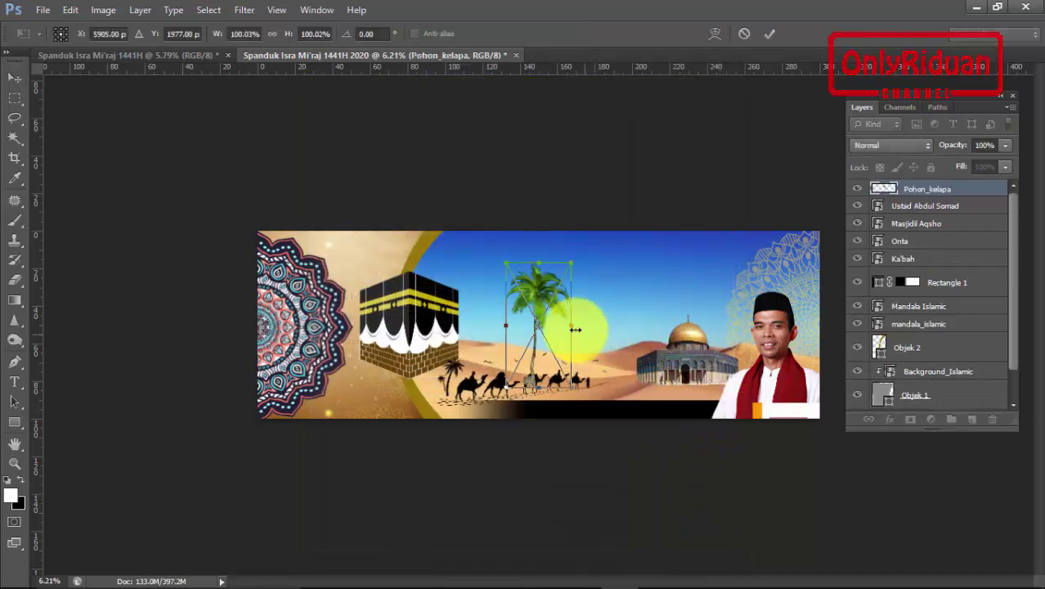
drag(549, 297, 743, 325)
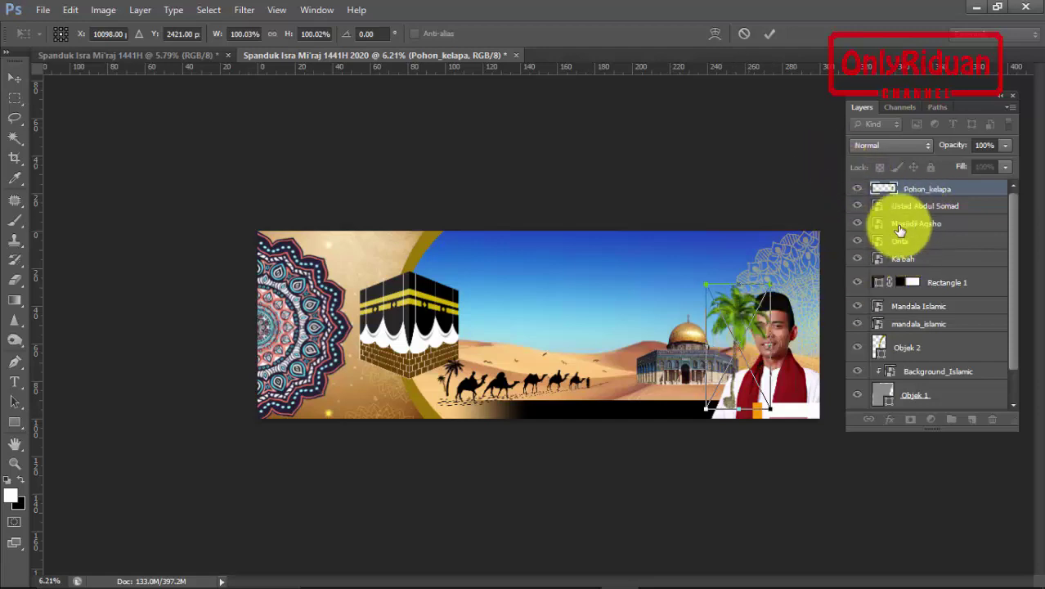
click(769, 34)
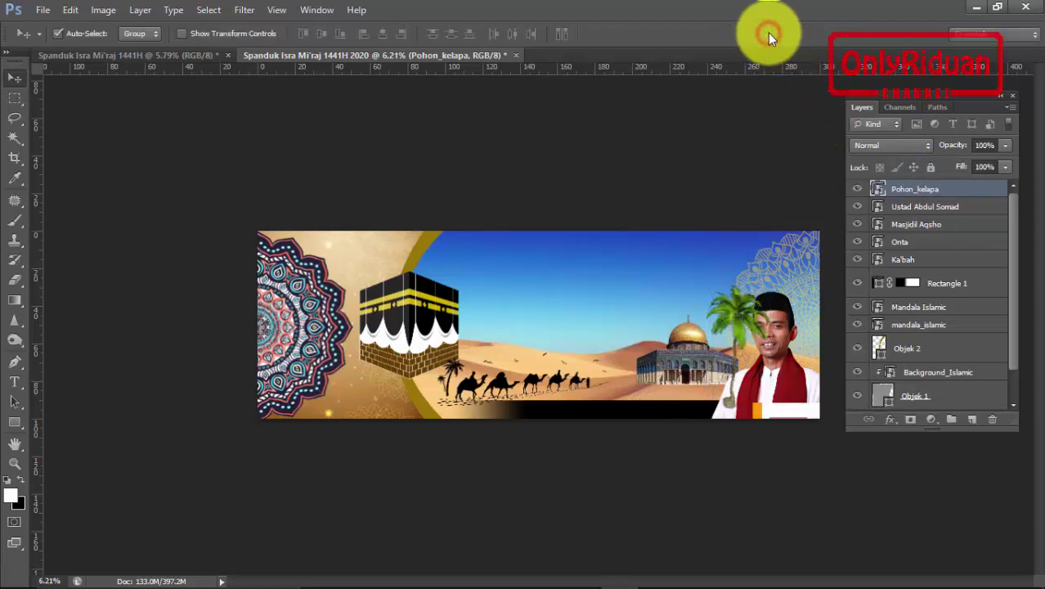
drag(932, 190, 929, 214)
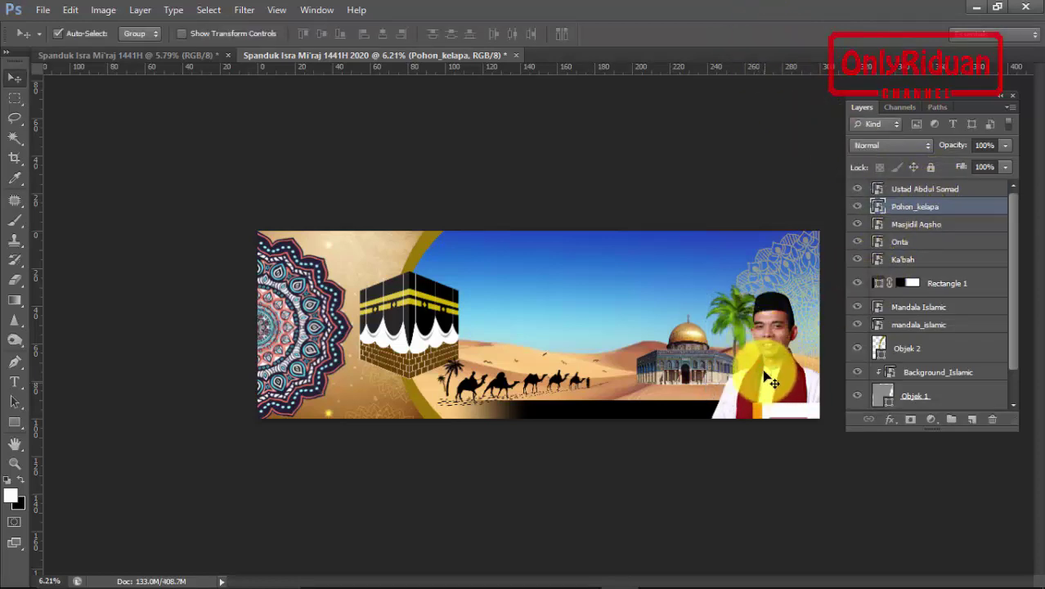
drag(765, 350, 744, 350)
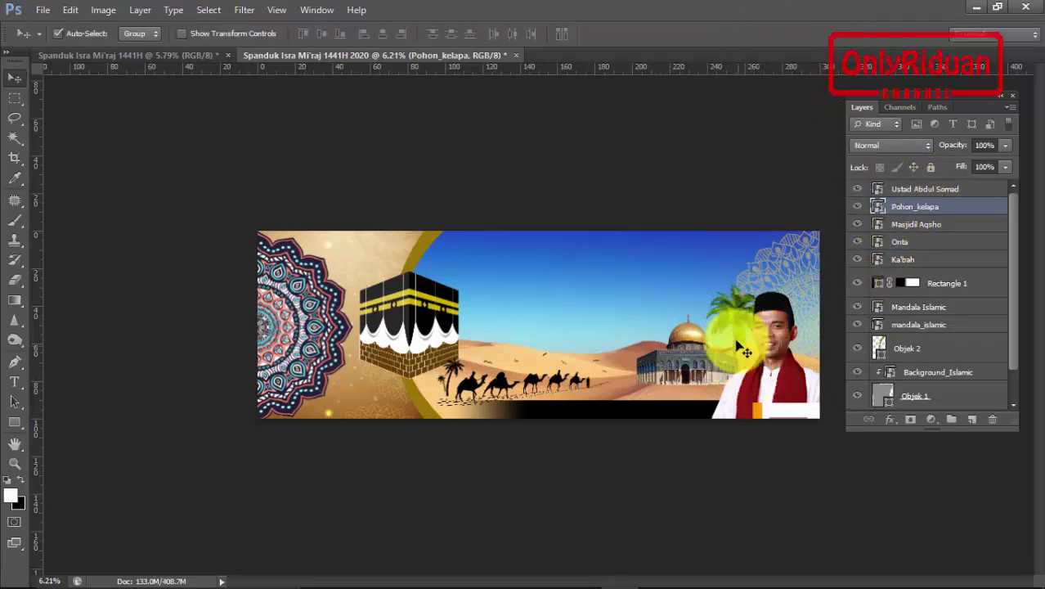
Place Pohon_Kurma.png and commit the date palm just left of the mosque
click(38, 11)
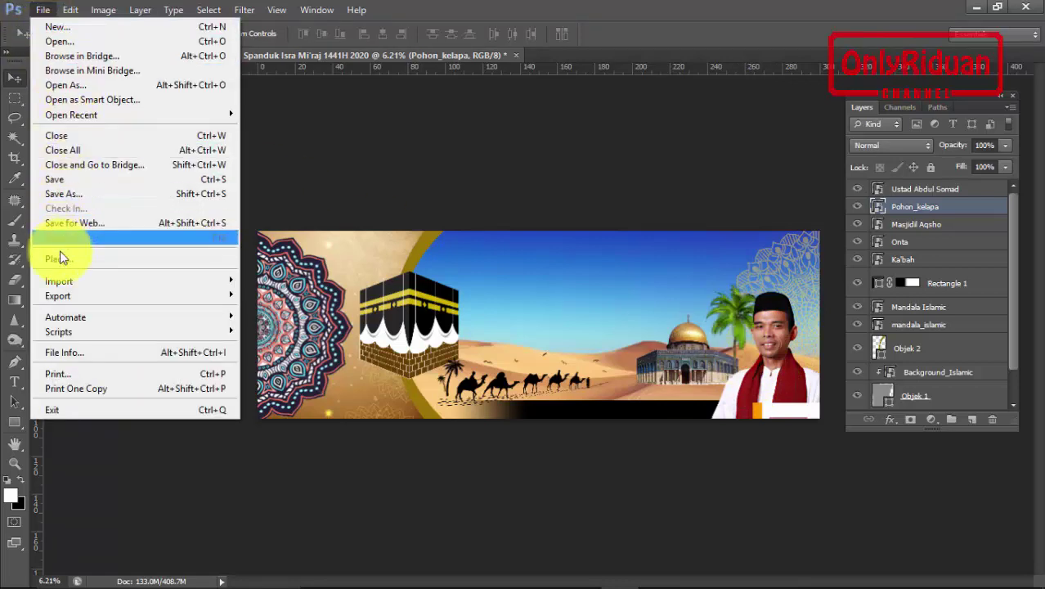
click(61, 259)
click(581, 392)
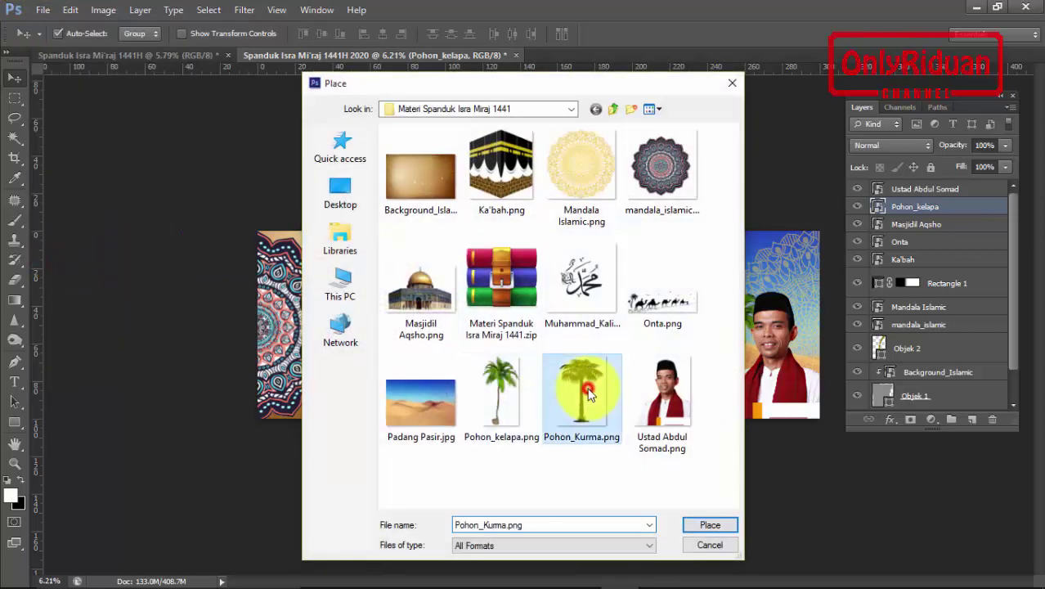
click(700, 524)
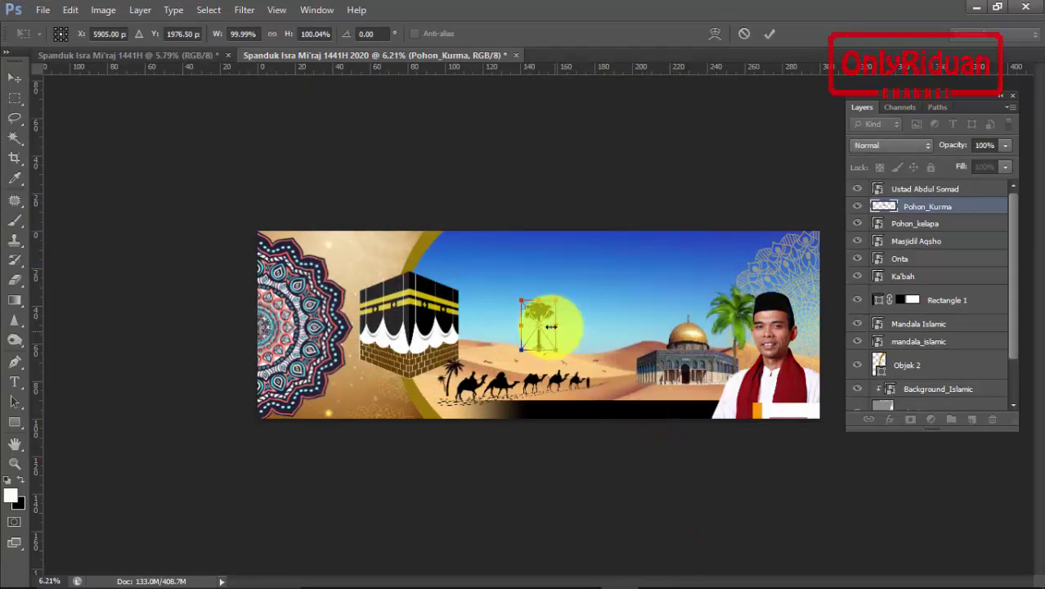
drag(543, 318, 630, 347)
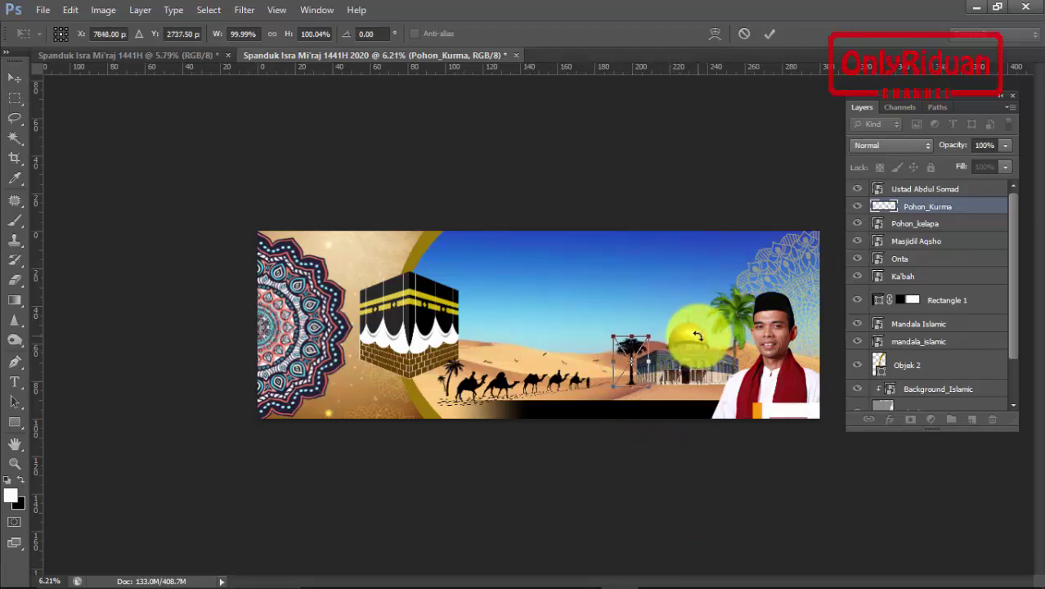
click(770, 34)
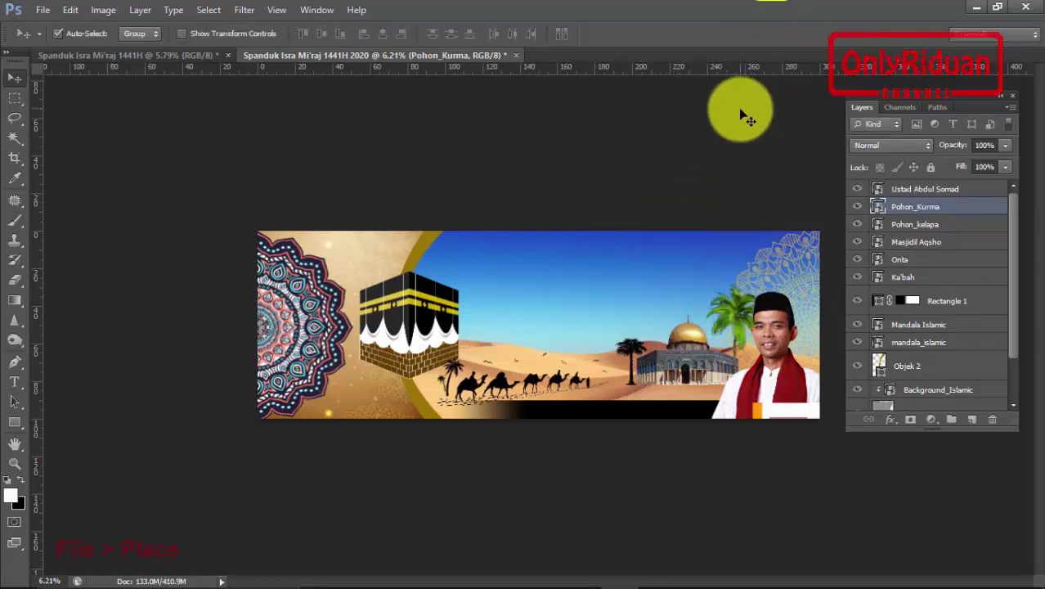
Place Muhammad_Kaligrafi.png and commit it up in the sky above the camels
click(43, 10)
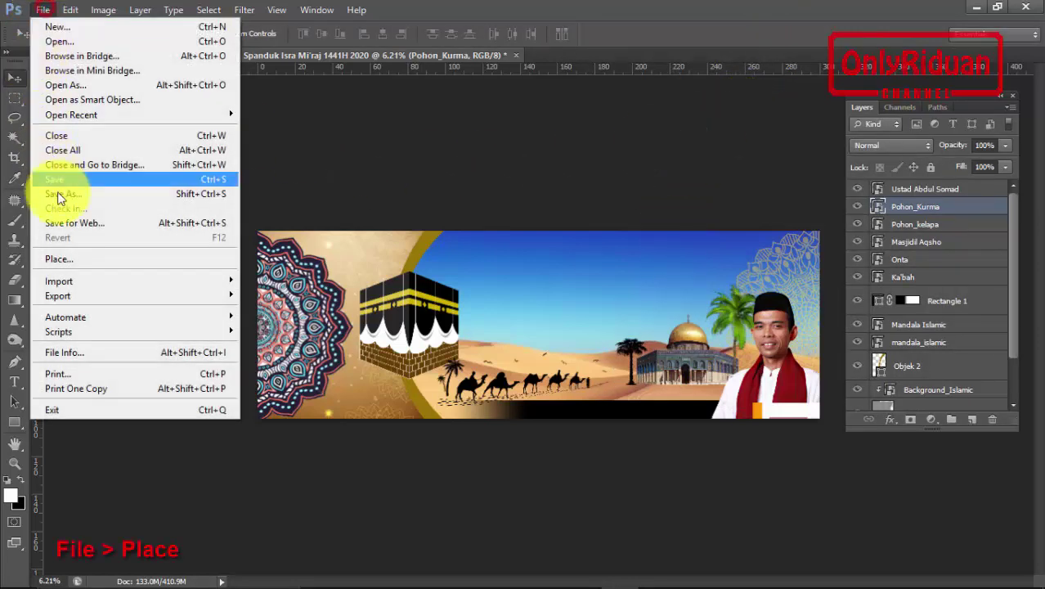
click(77, 259)
click(585, 283)
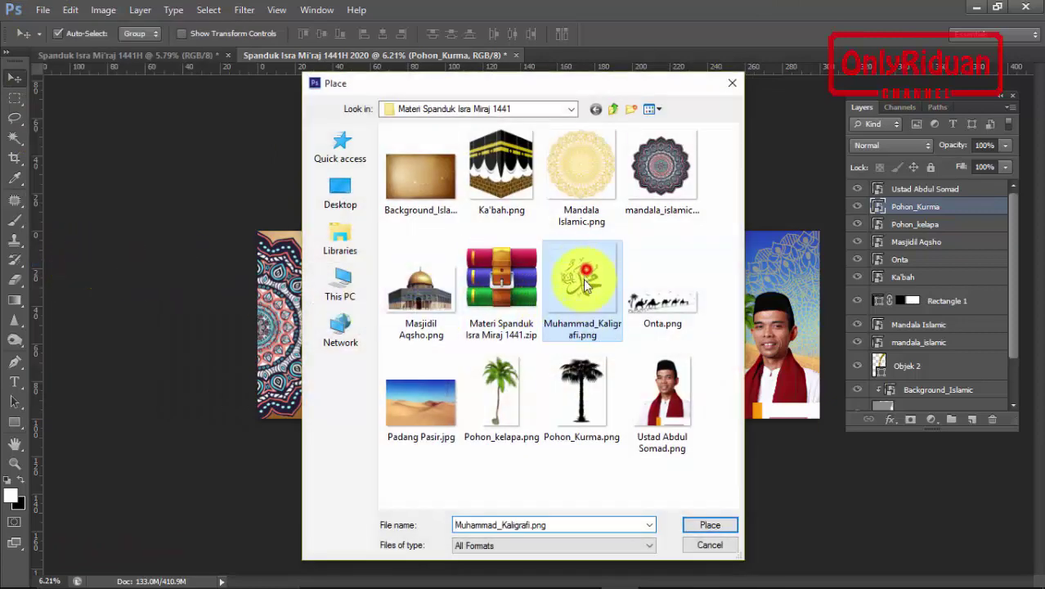
click(708, 527)
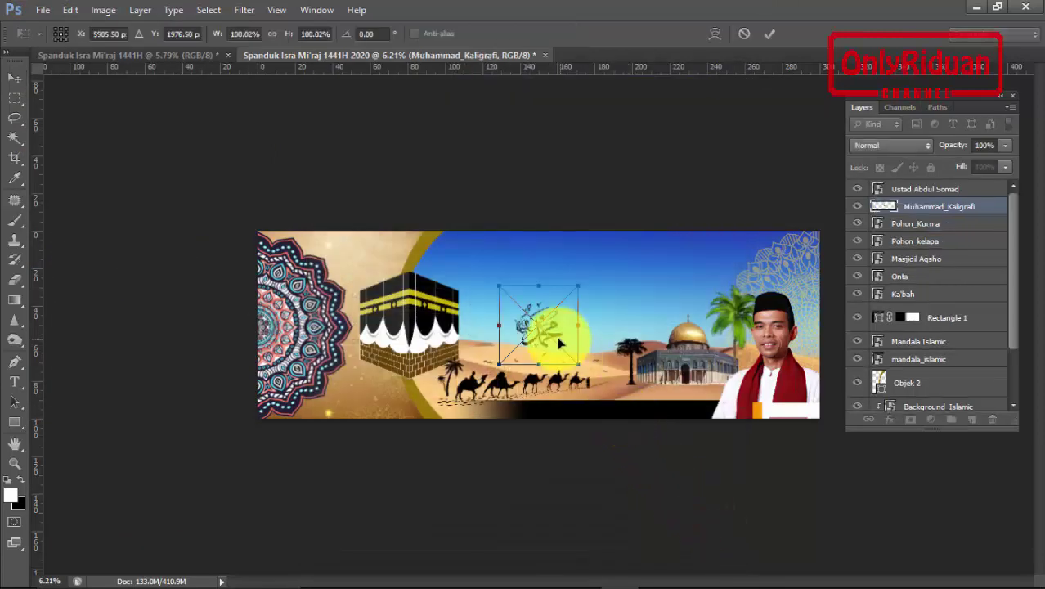
drag(556, 339, 542, 289)
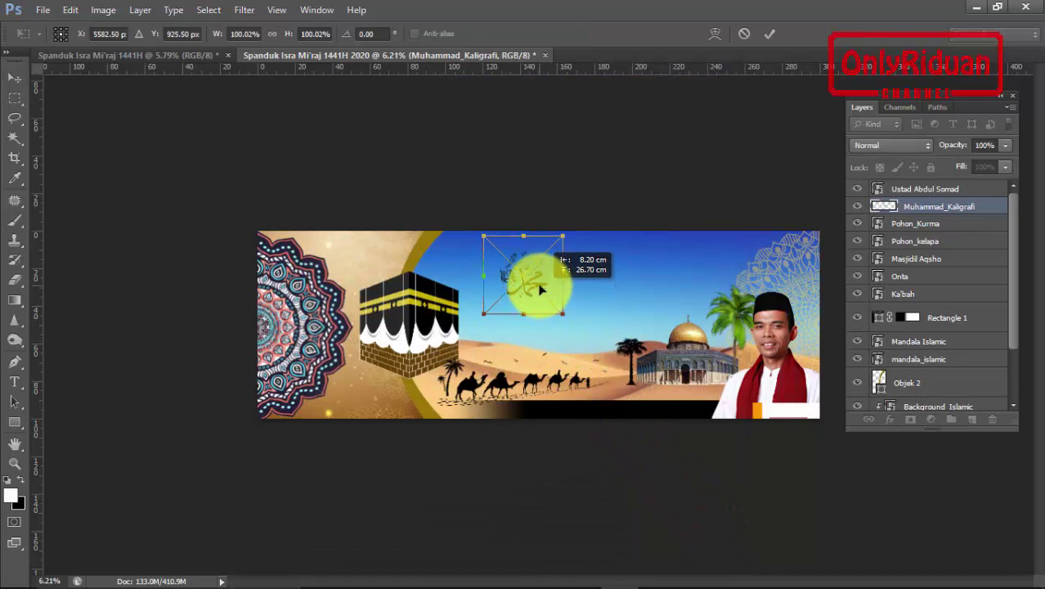
click(769, 33)
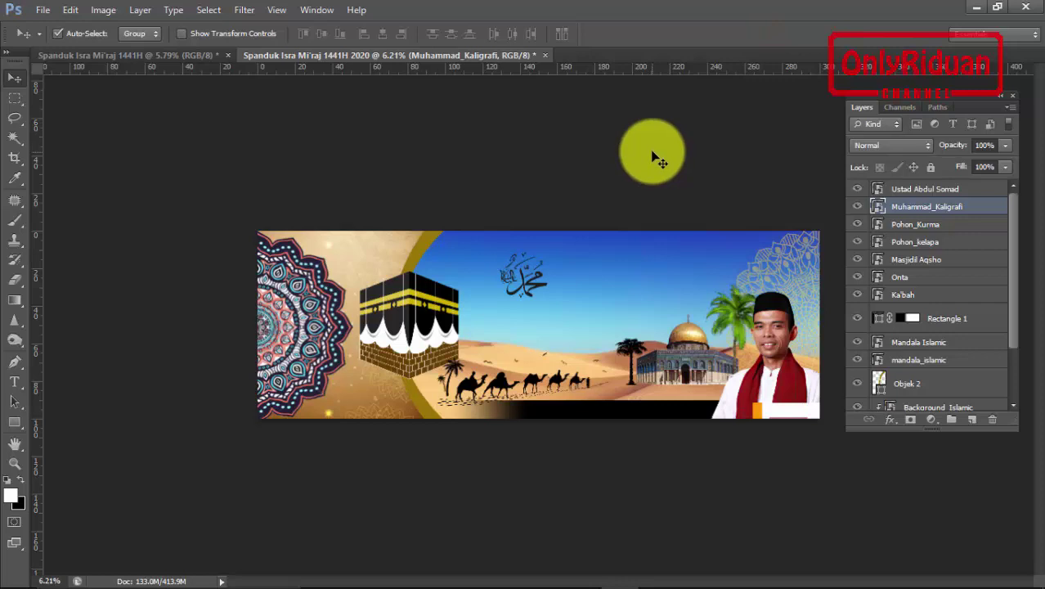
Add 'Isra Mi'raj' as 200 pt text and move it right of the Muhammad calligraphy
click(14, 383)
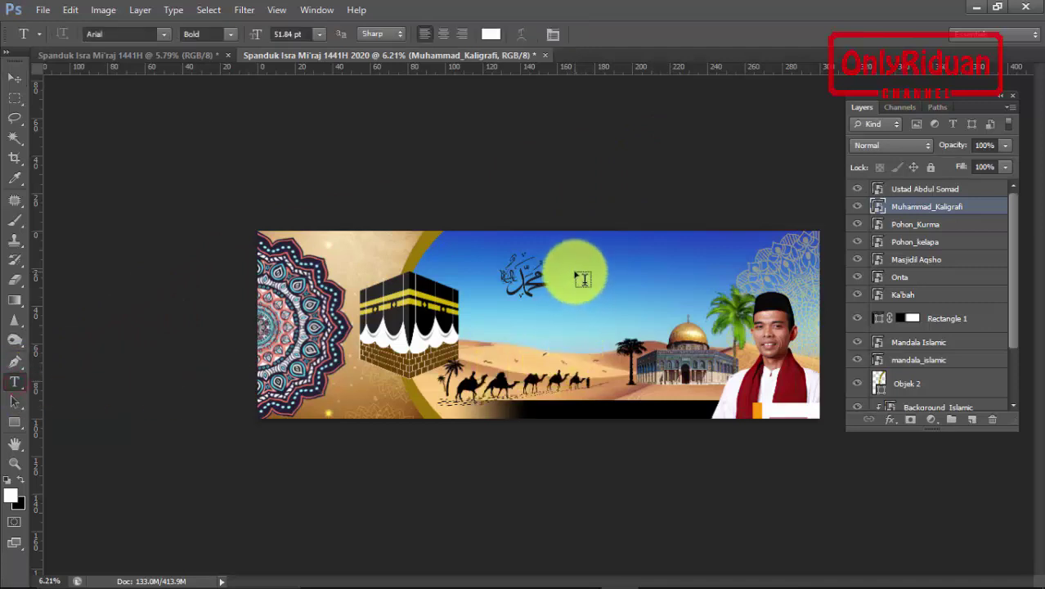
click(318, 36)
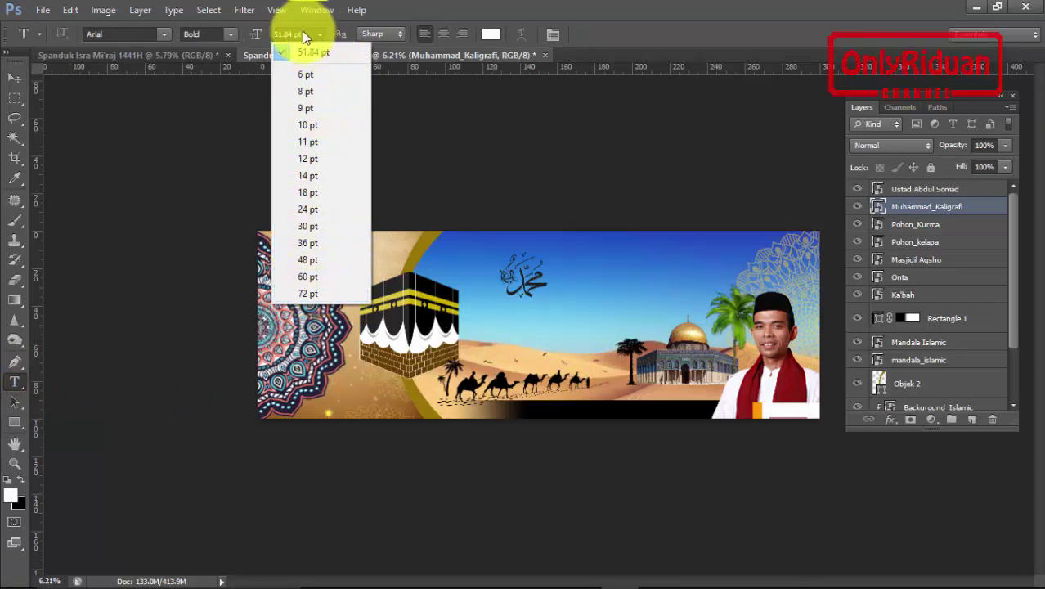
click(300, 33)
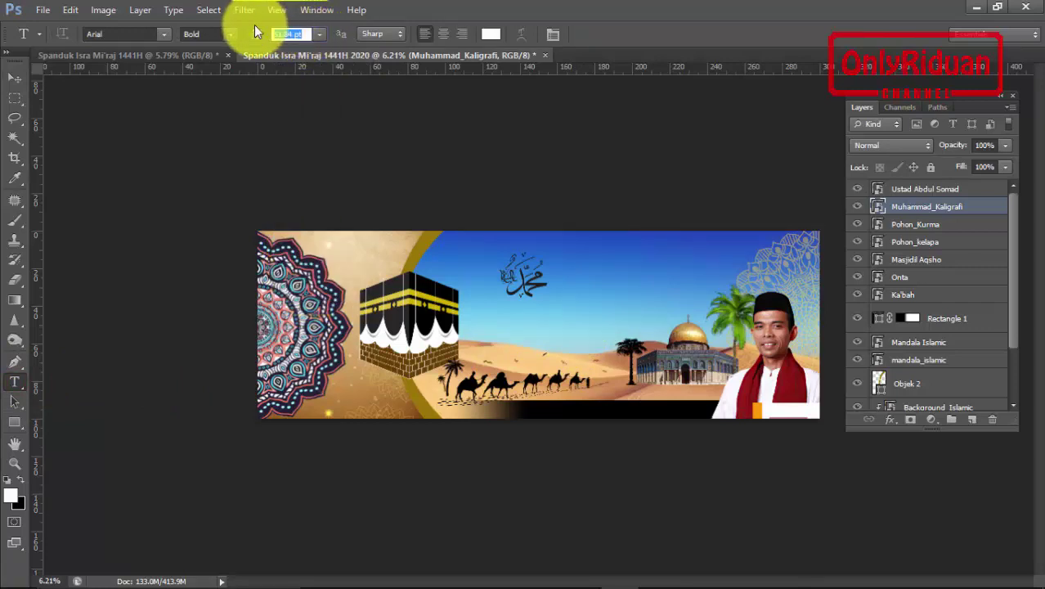
text(200)
key(Return)
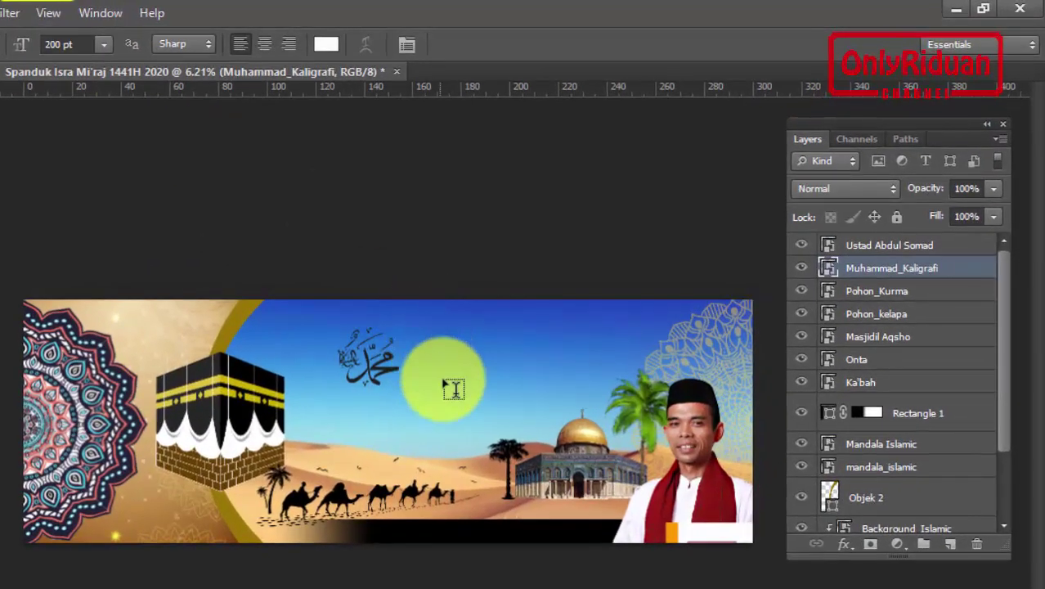
click(444, 373)
text(Isra Mi)
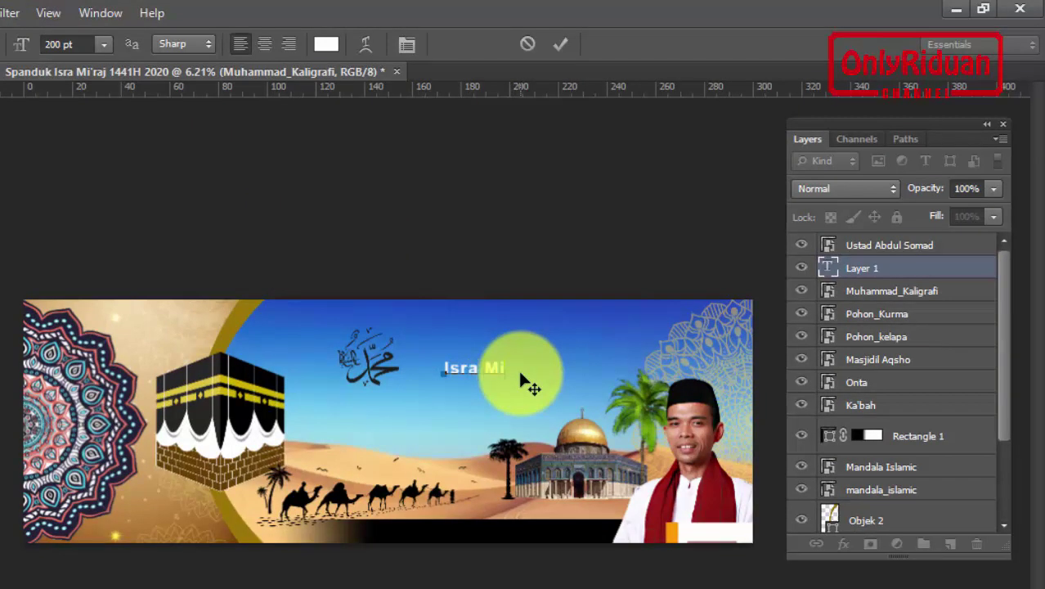
text('raj)
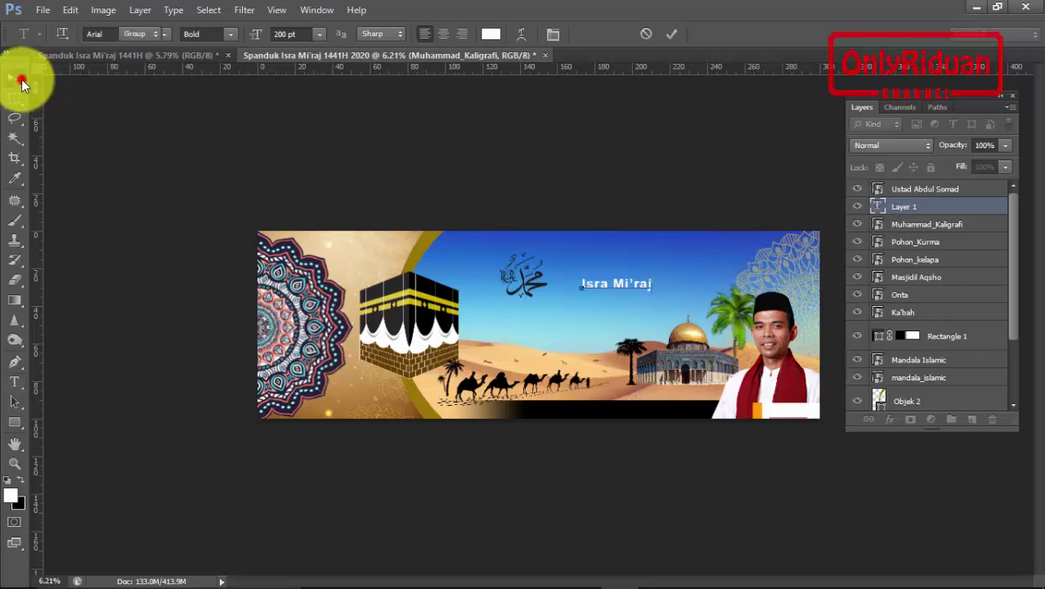
click(22, 83)
drag(621, 290, 594, 271)
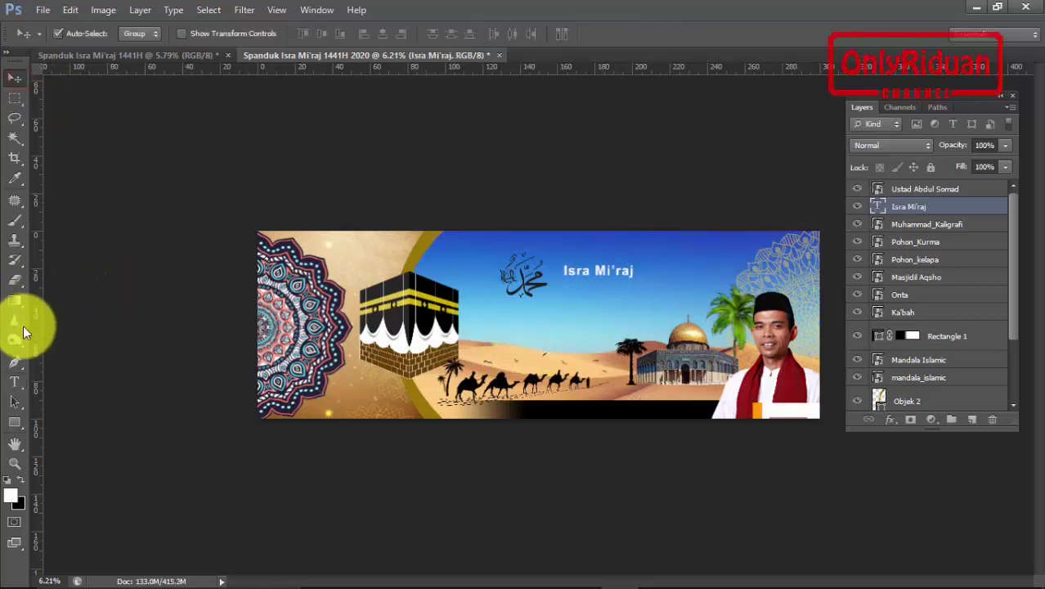
Change the Isra Mi'raj title's font to Master Of Break
click(15, 381)
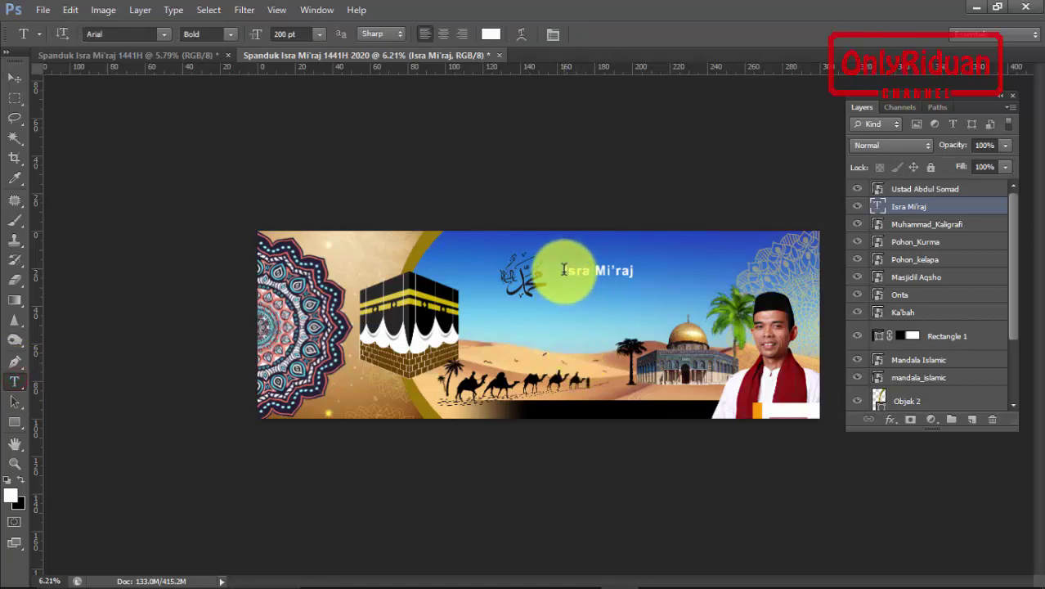
drag(566, 269, 642, 270)
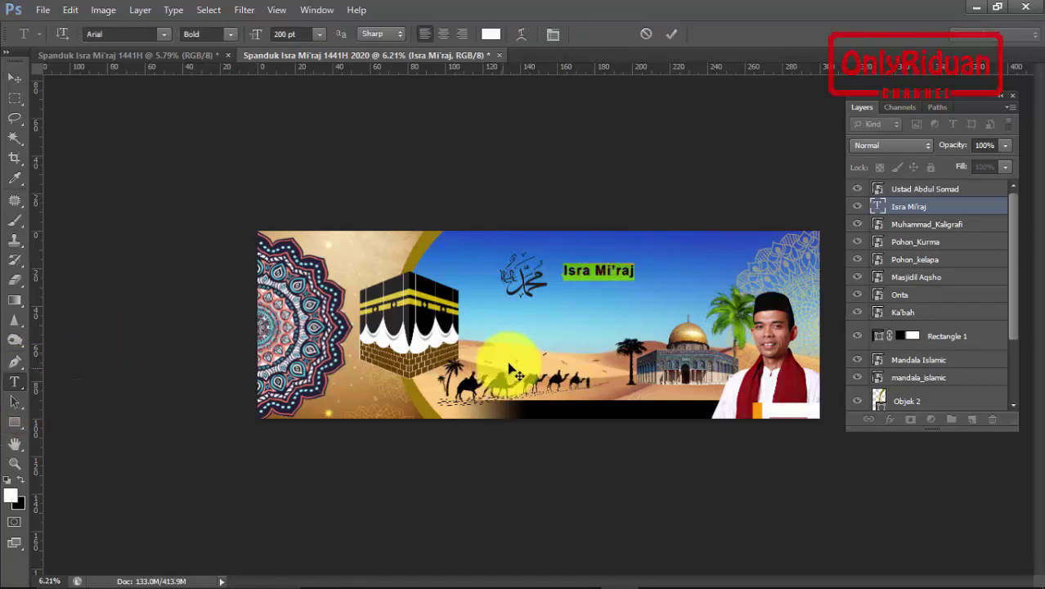
click(165, 33)
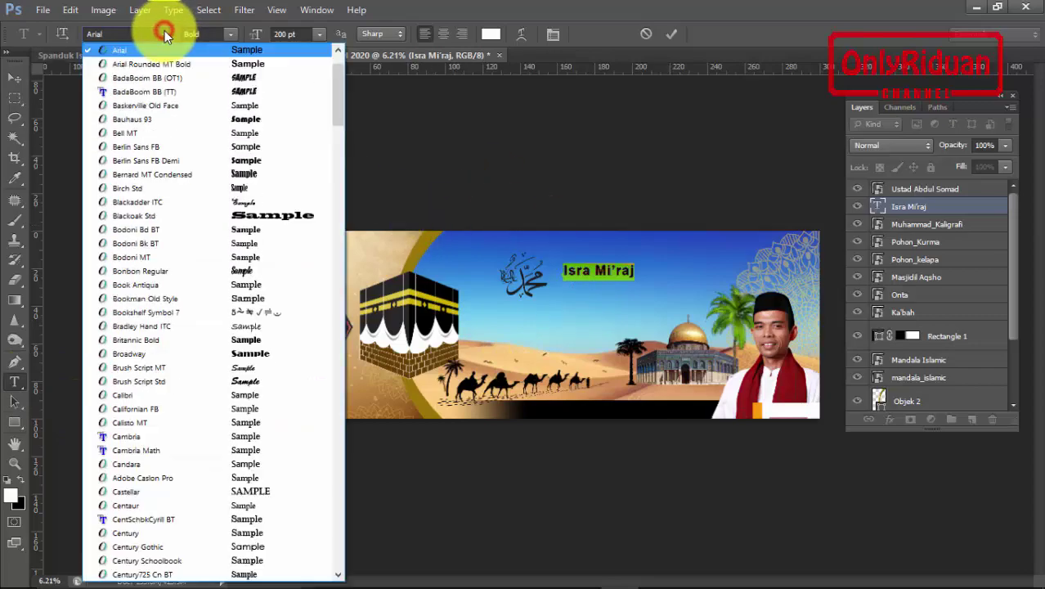
scroll(186, 285, down, 1)
scroll(182, 279, down, 3)
scroll(181, 279, down, 3)
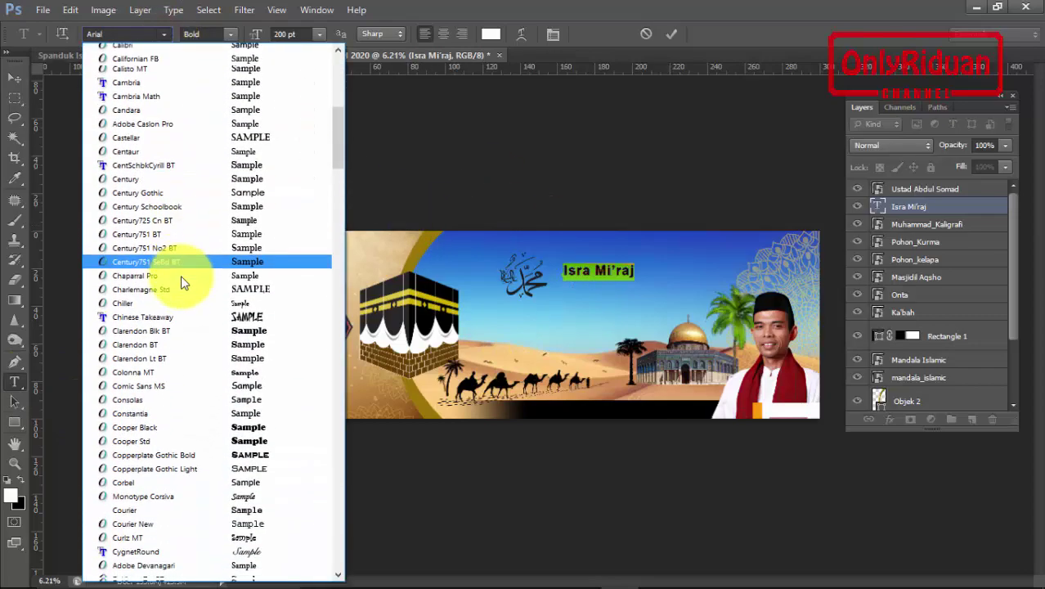
scroll(180, 271, down, 5)
scroll(181, 271, down, 10)
scroll(185, 267, down, 5)
scroll(185, 268, down, 5)
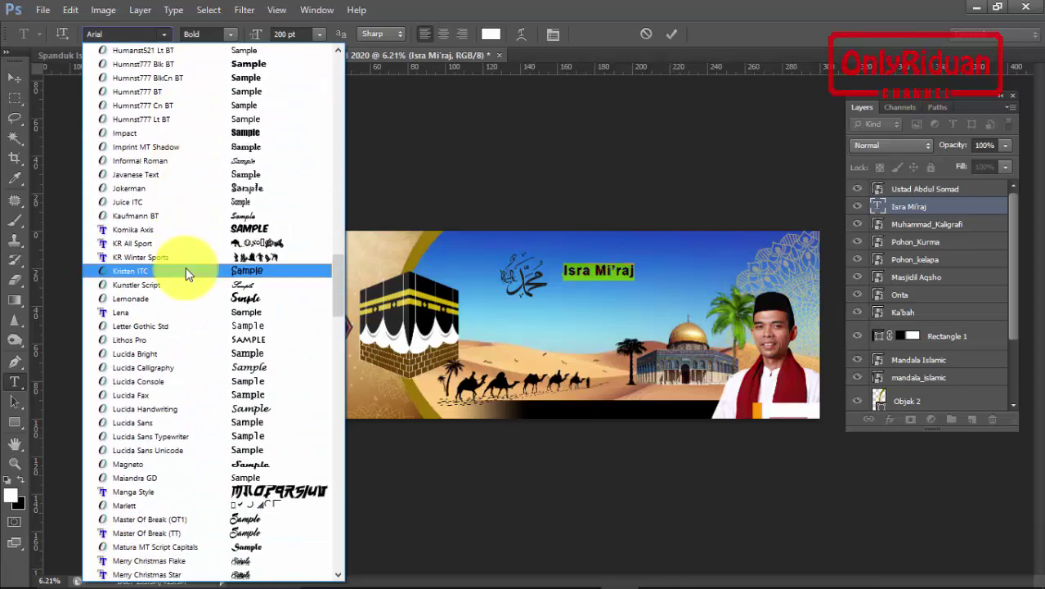
scroll(185, 267, down, 5)
scroll(184, 267, down, 1)
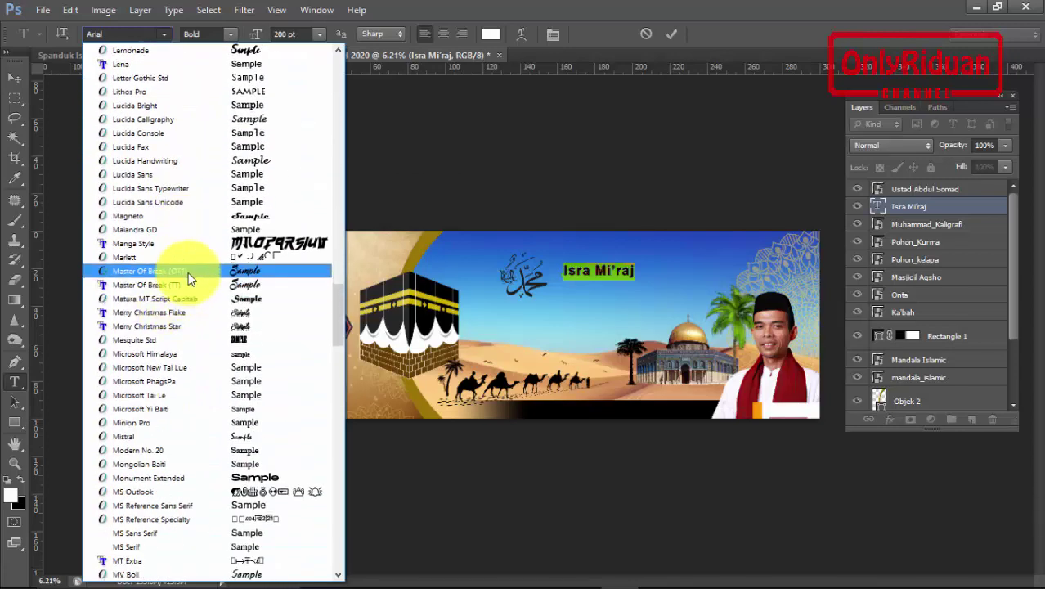
click(188, 270)
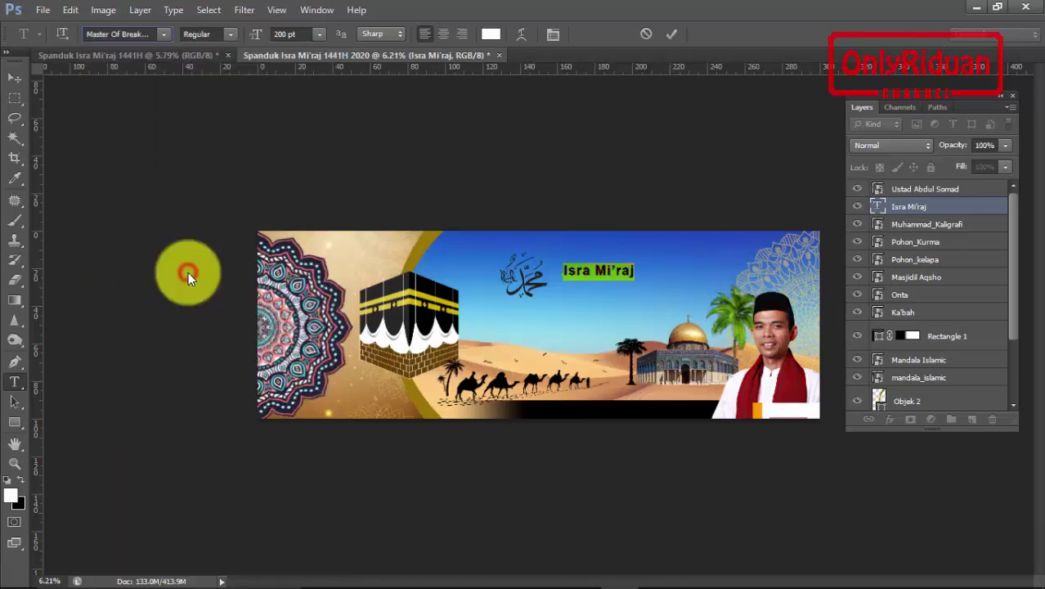
click(672, 33)
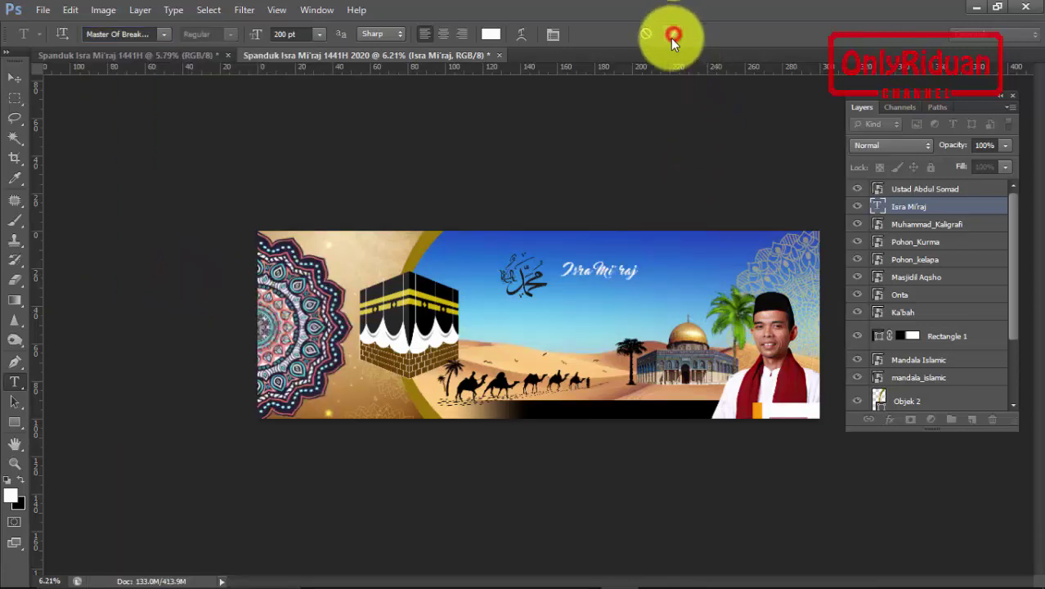
Enlarge and reposition the title, then compare it against the finished reference banner
click(12, 78)
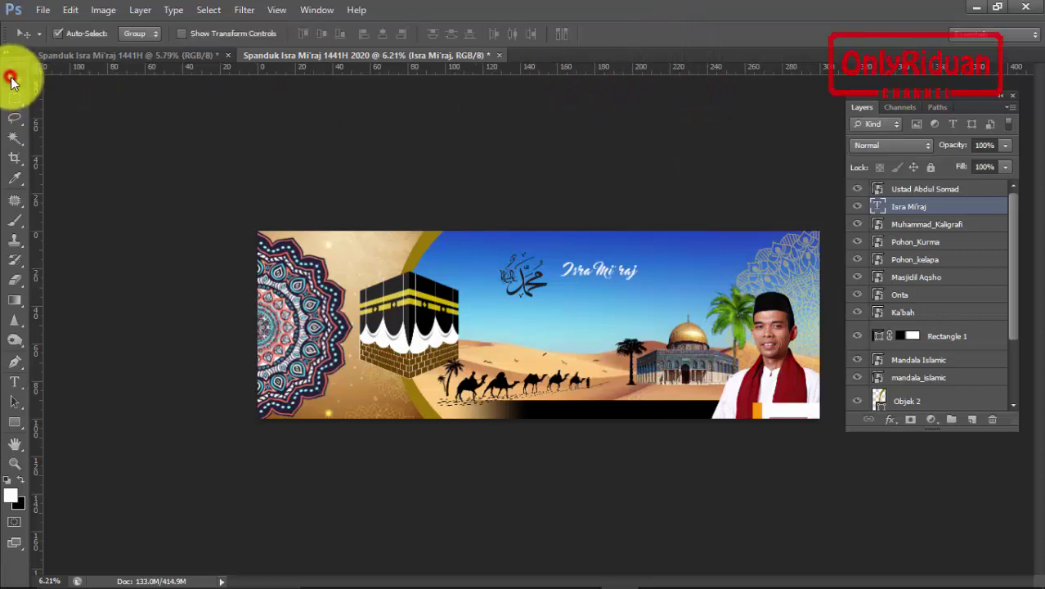
click(182, 33)
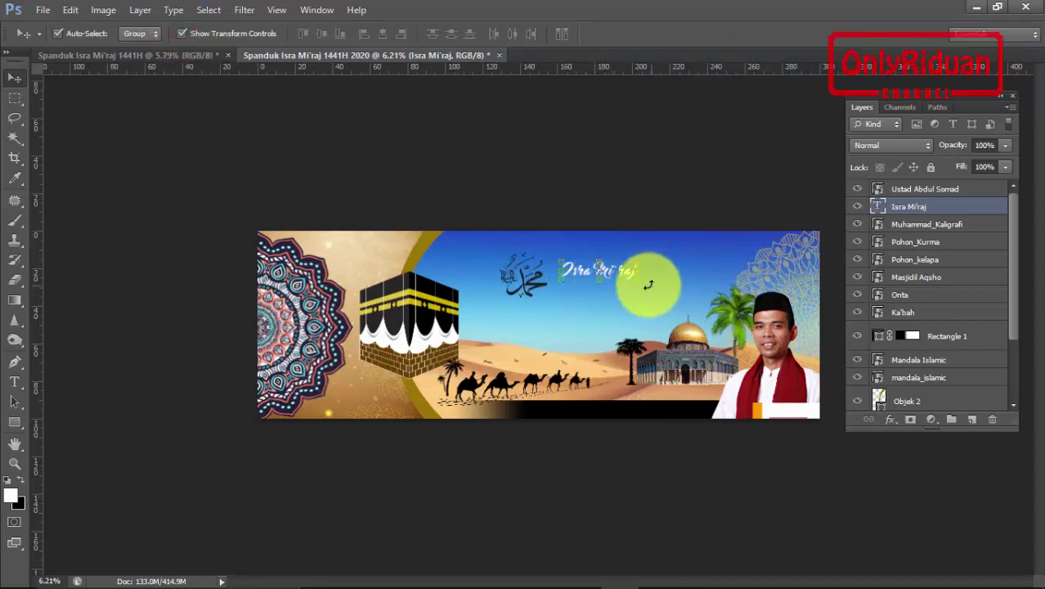
drag(646, 283, 710, 304)
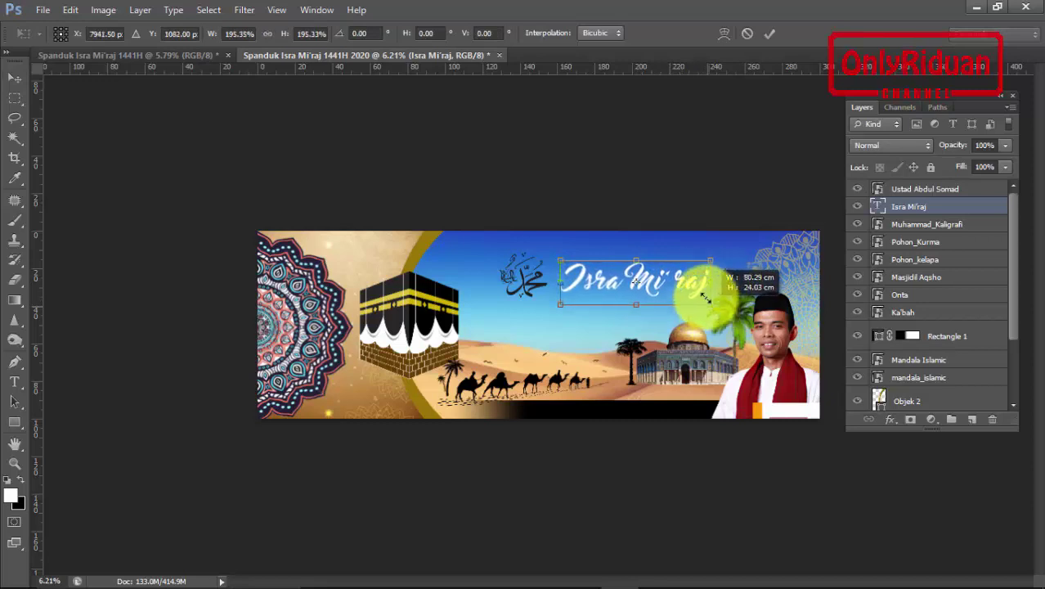
click(768, 37)
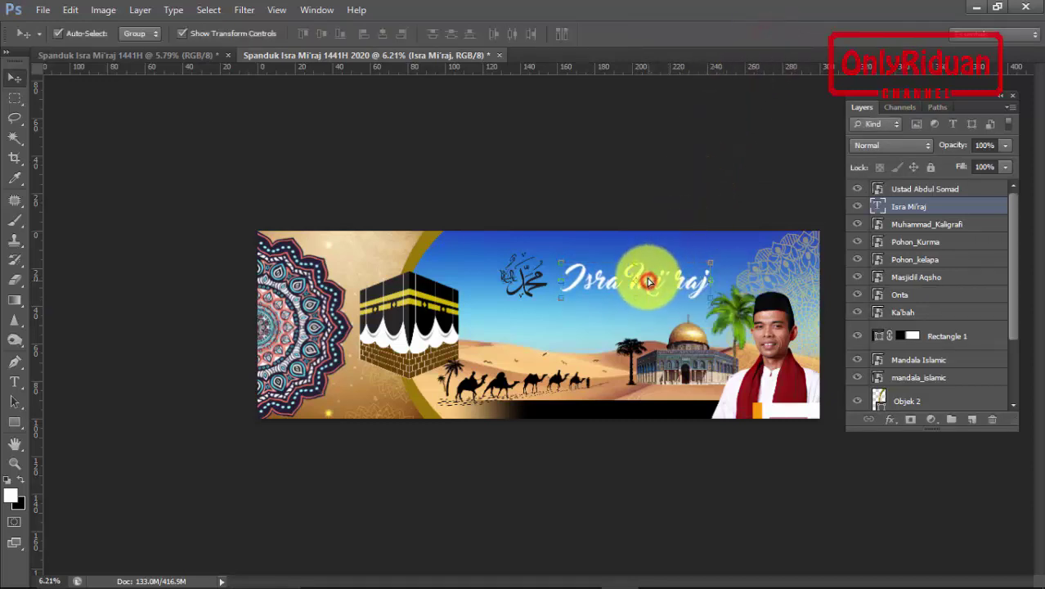
mouse_move(648, 282)
mouse_down()
mouse_move(641, 274)
mouse_move(652, 285)
mouse_up()
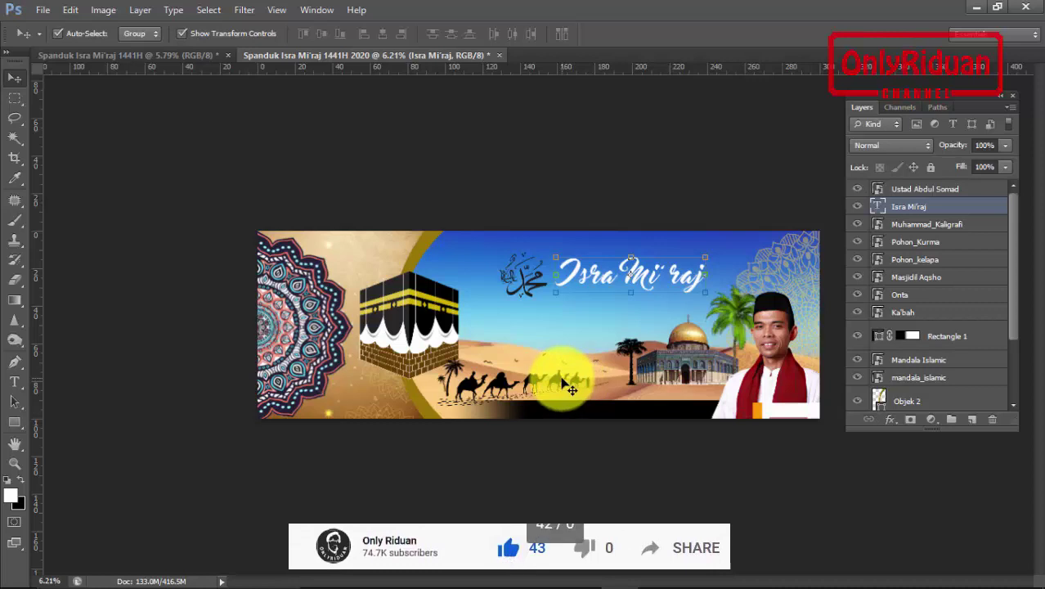
click(171, 56)
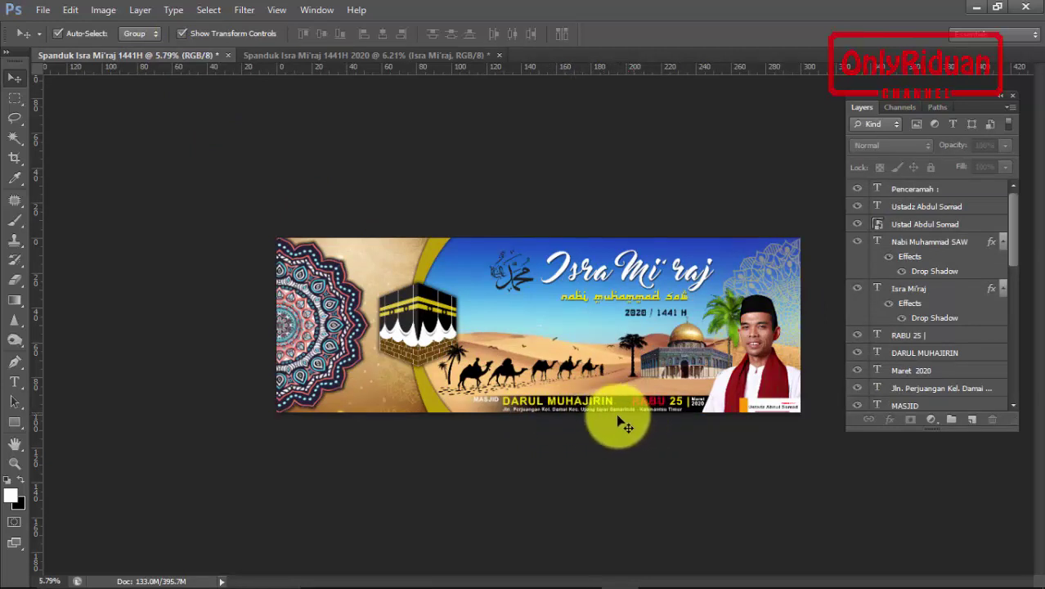
click(366, 55)
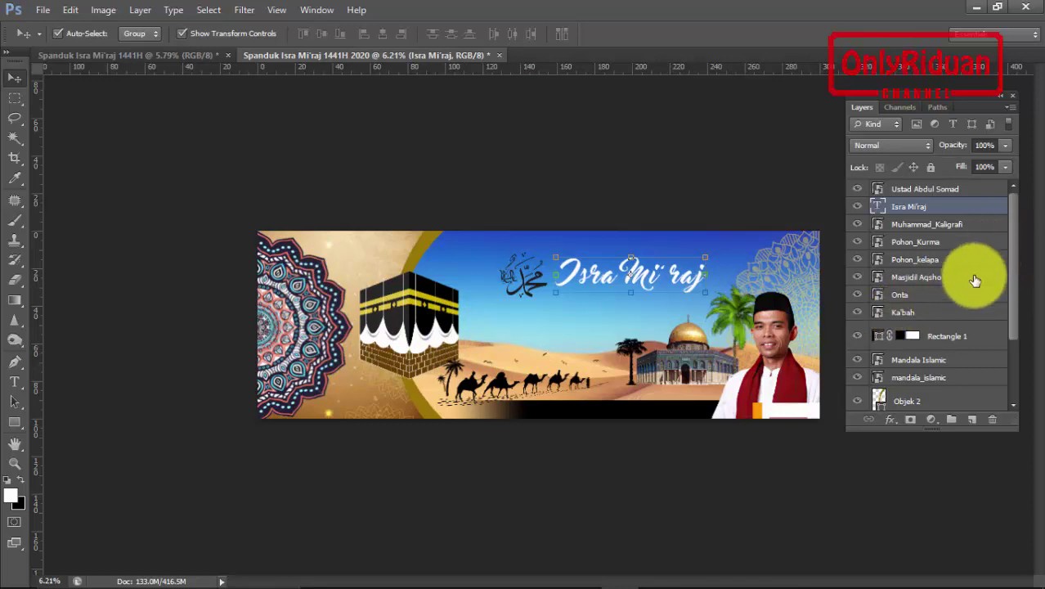
Add a Drop Shadow to the Ka'bah layer with 0 px distance and 98 px size
click(915, 312)
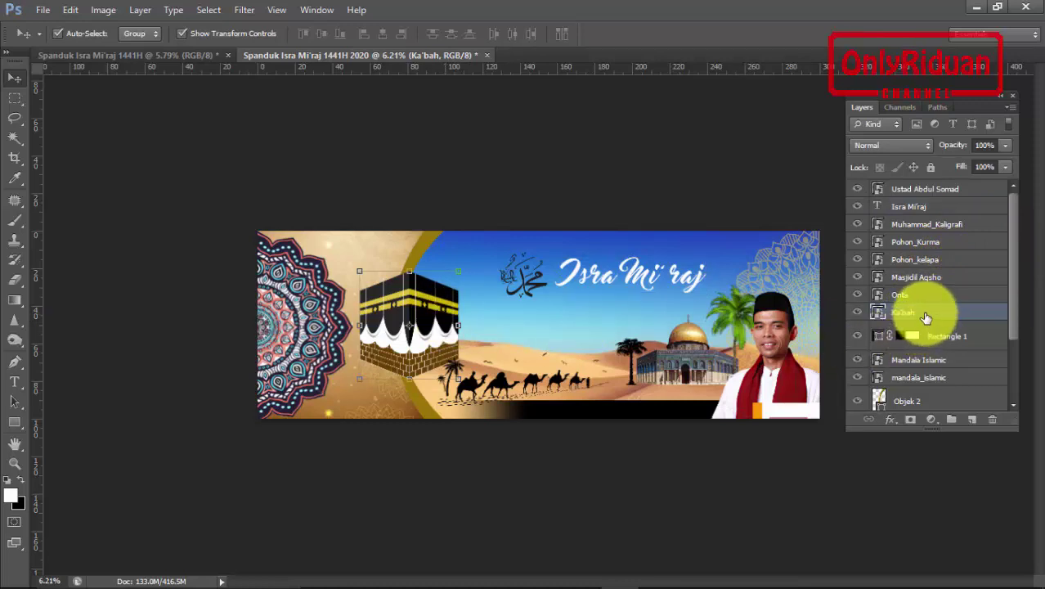
click(896, 427)
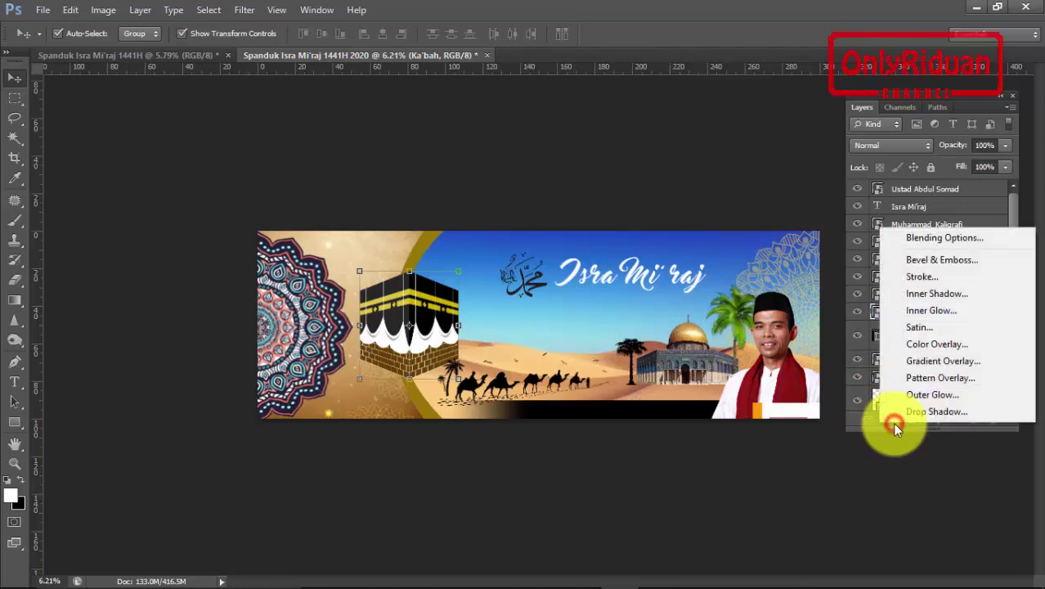
click(933, 413)
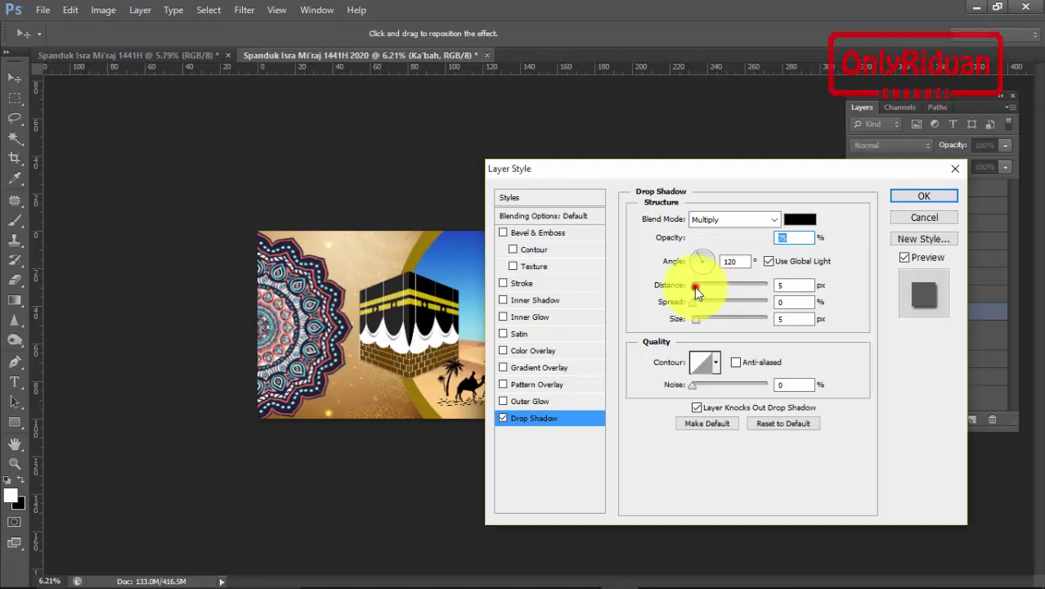
drag(695, 286, 676, 287)
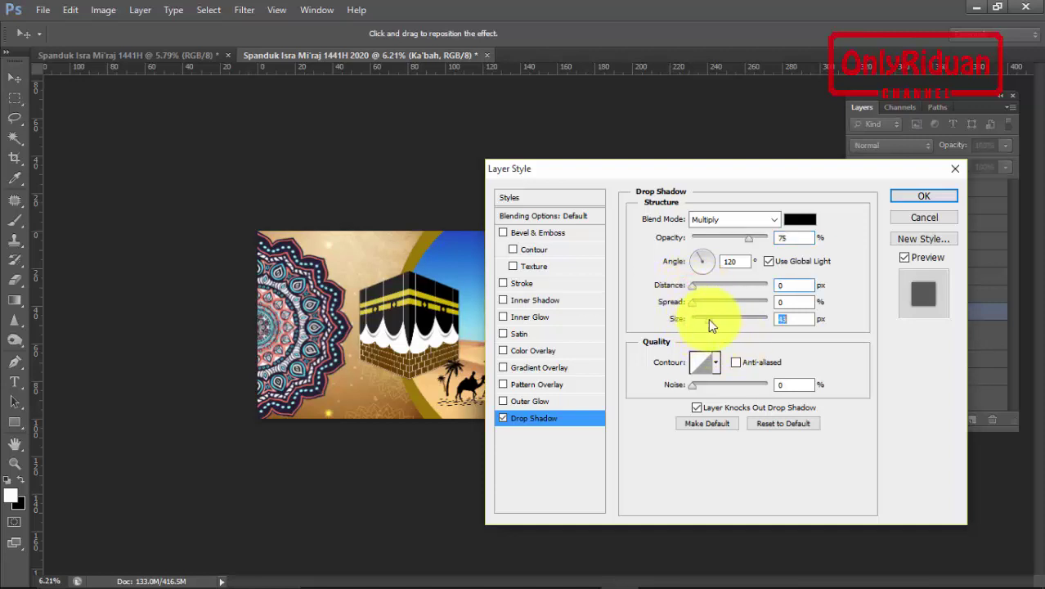
drag(709, 319, 701, 300)
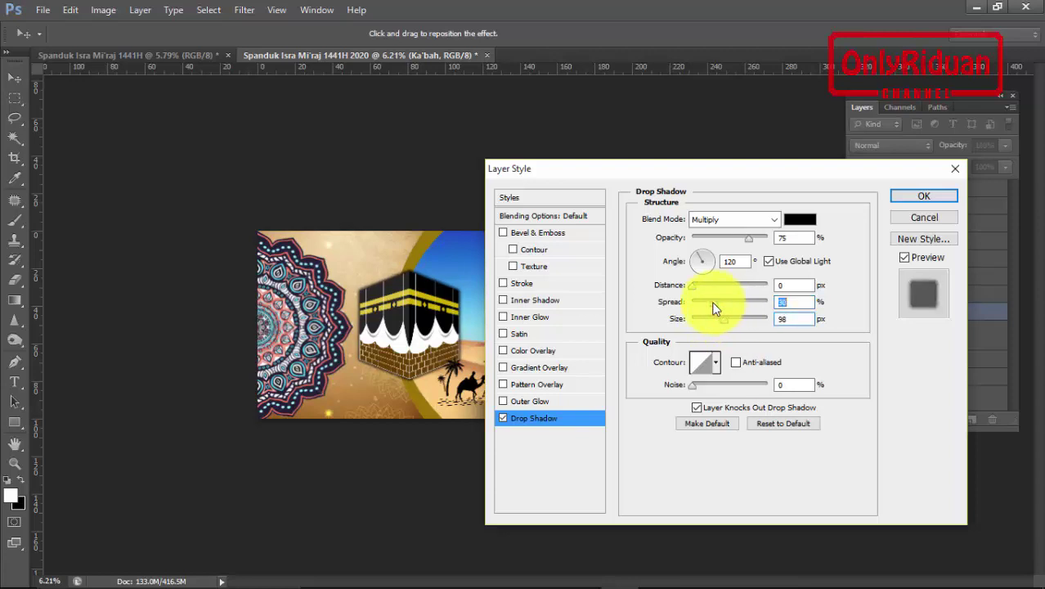
click(941, 197)
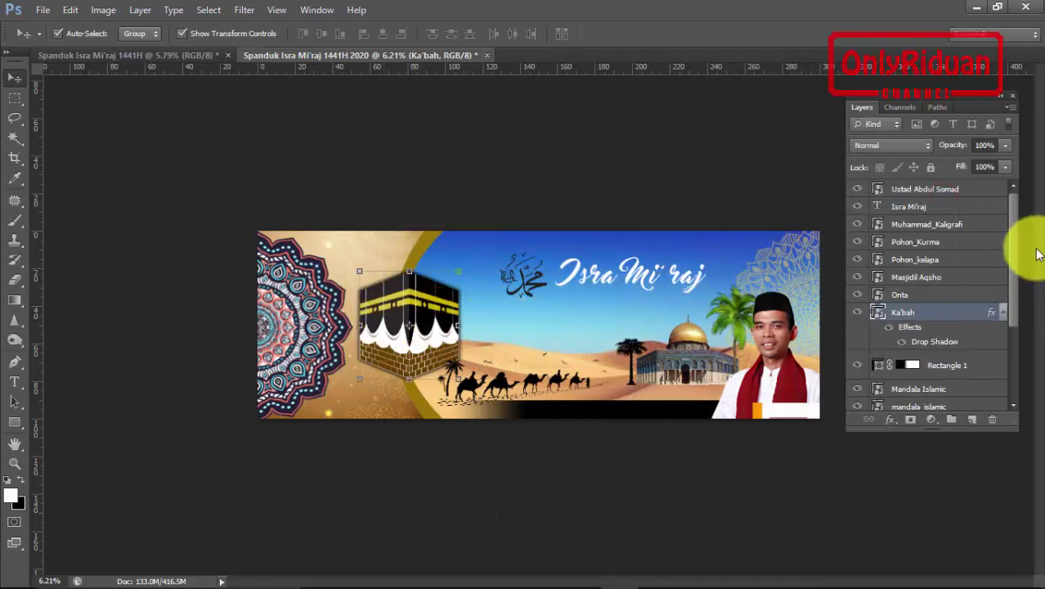
drag(1013, 258, 1018, 331)
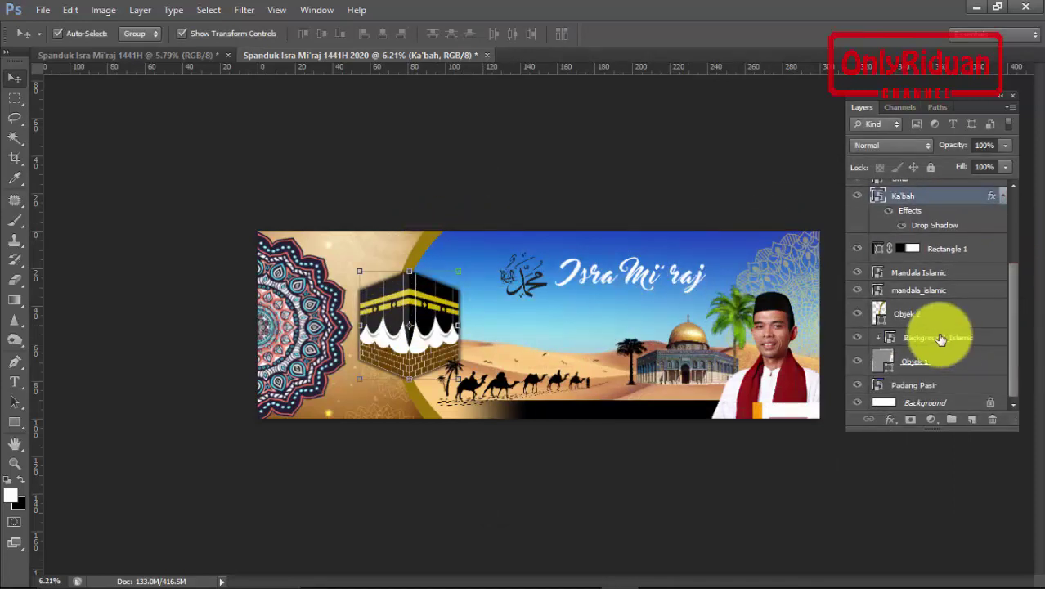
Add a soft, enlarged Drop Shadow to the Objek 2 layer
click(907, 314)
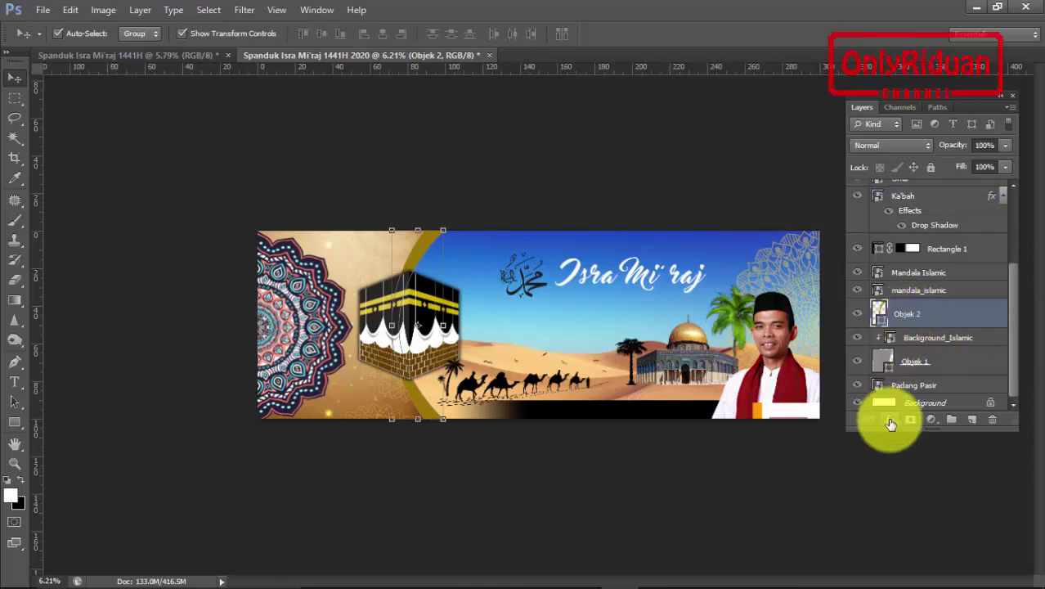
click(890, 421)
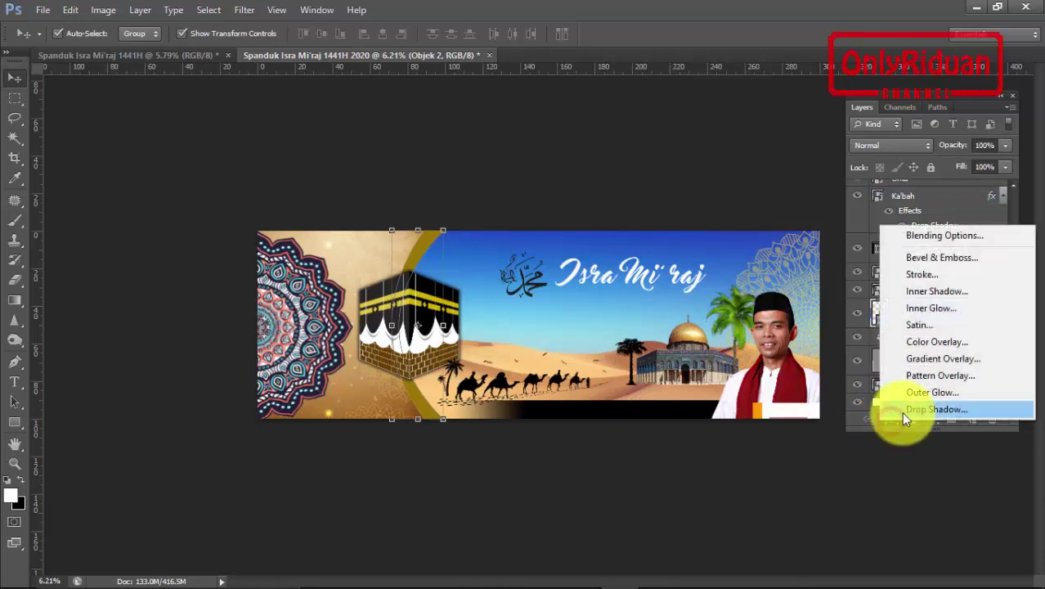
click(921, 409)
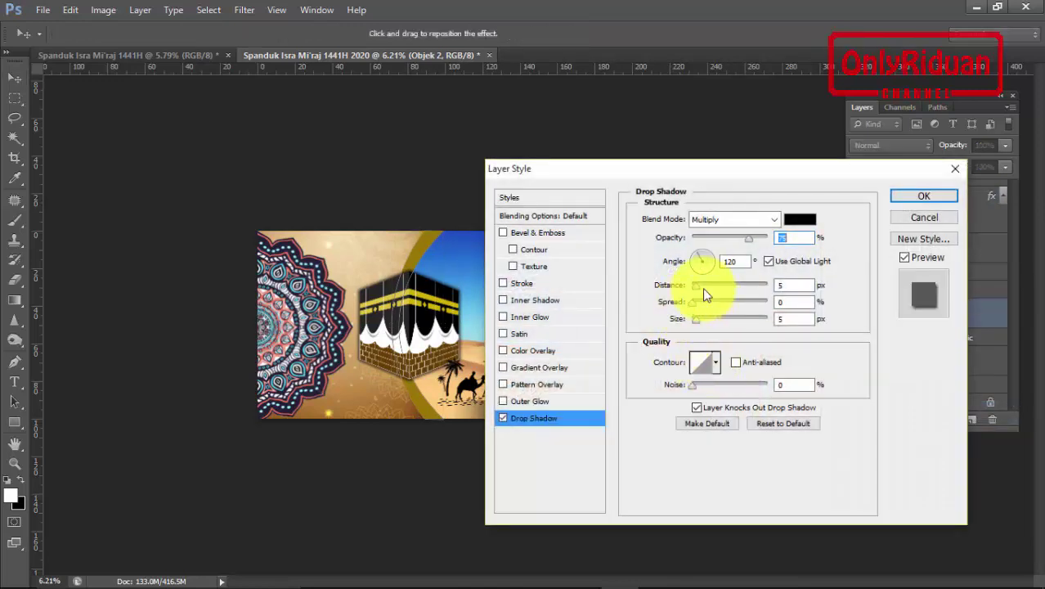
click(696, 286)
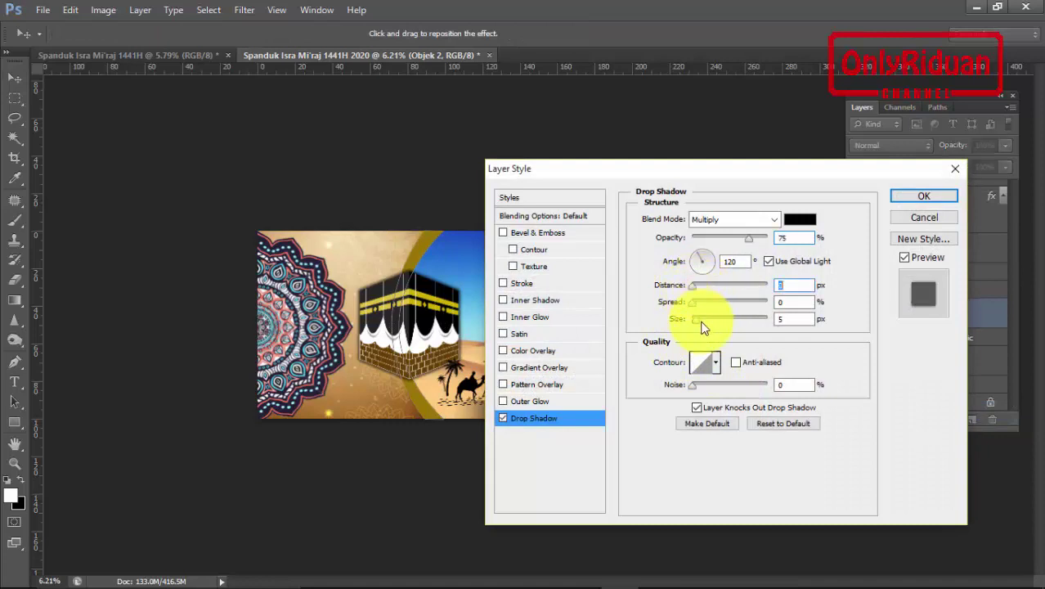
mouse_move(697, 319)
mouse_down()
mouse_move(708, 320)
mouse_move(708, 307)
mouse_up()
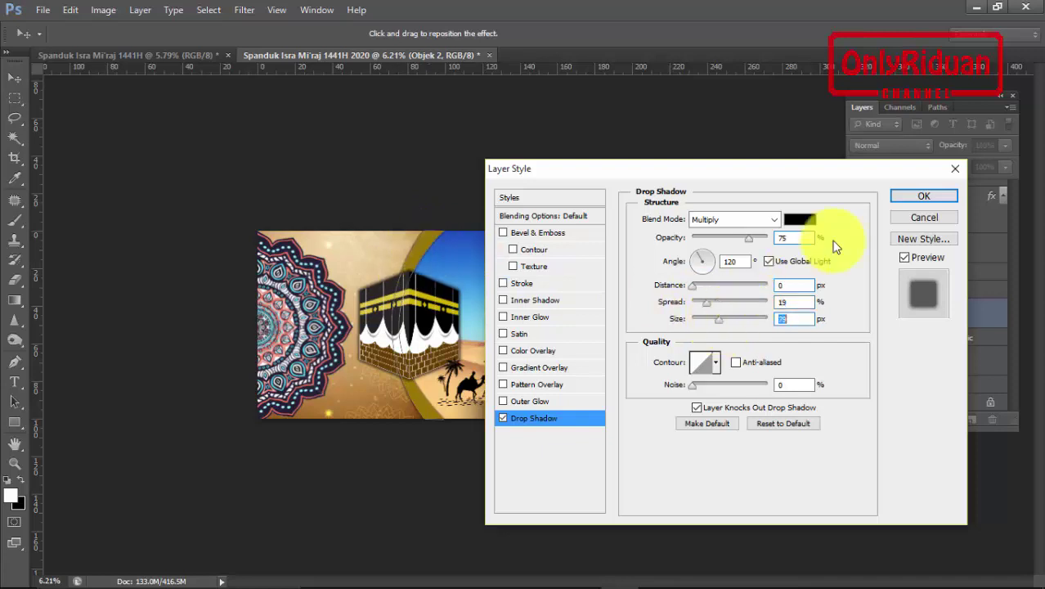
click(924, 196)
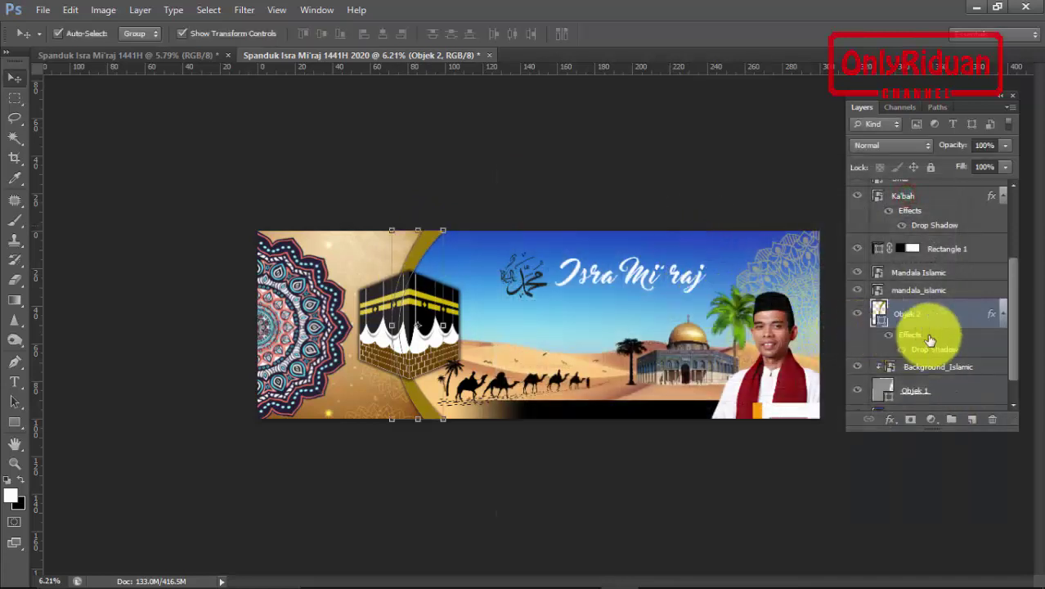
Give the mandala_islamic layer a Drop Shadow with 0 px distance, about 26 spread and 51 px size
click(923, 290)
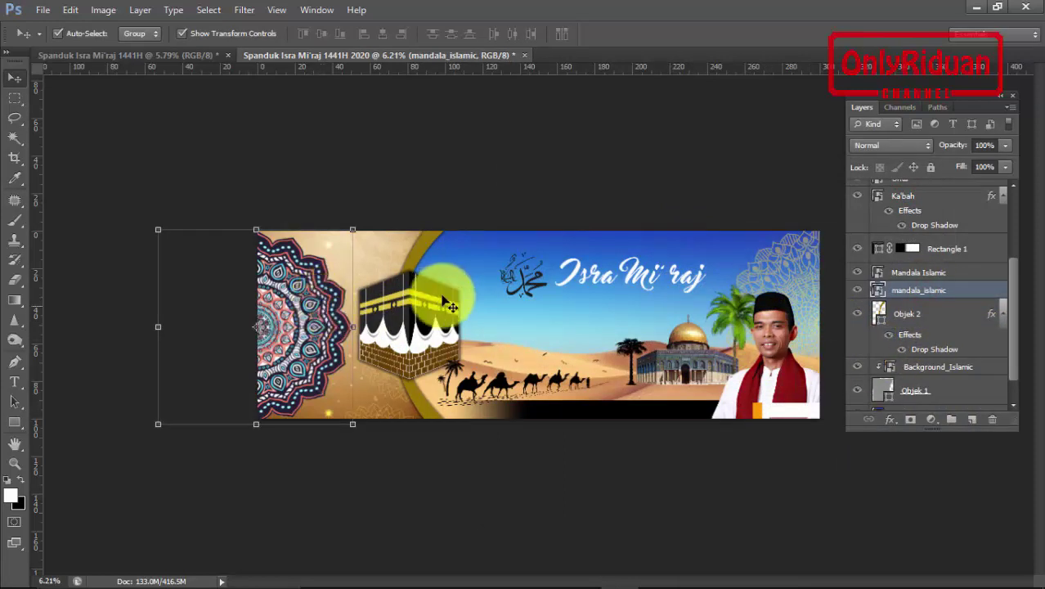
click(892, 422)
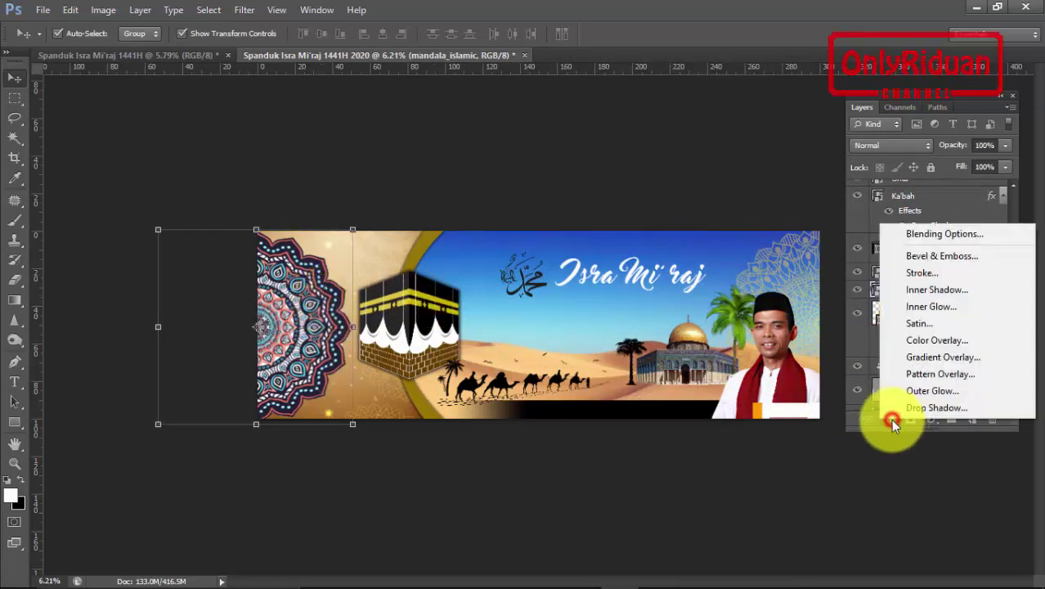
click(923, 409)
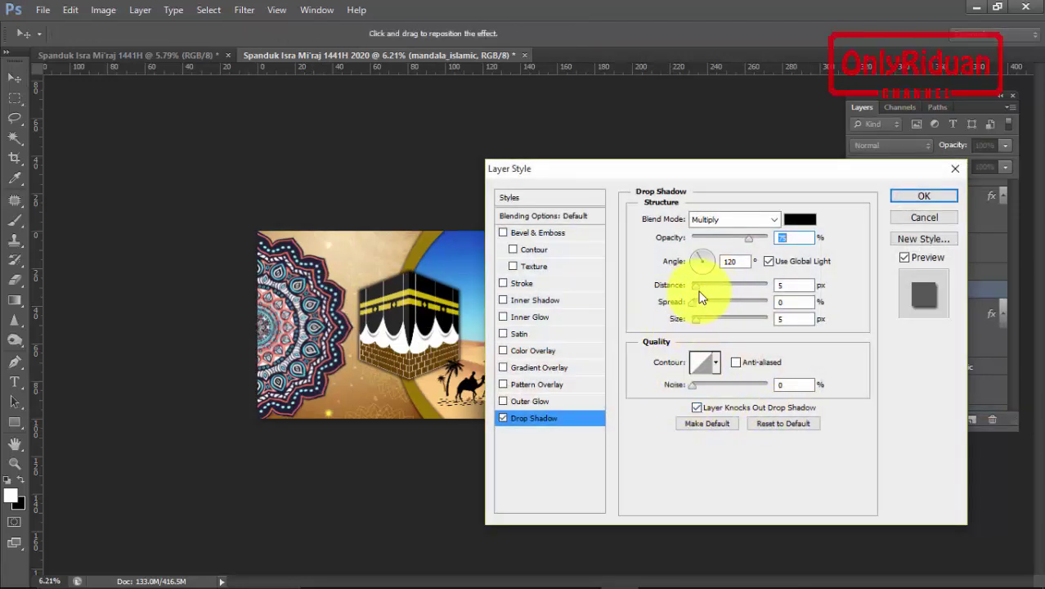
drag(686, 291, 691, 318)
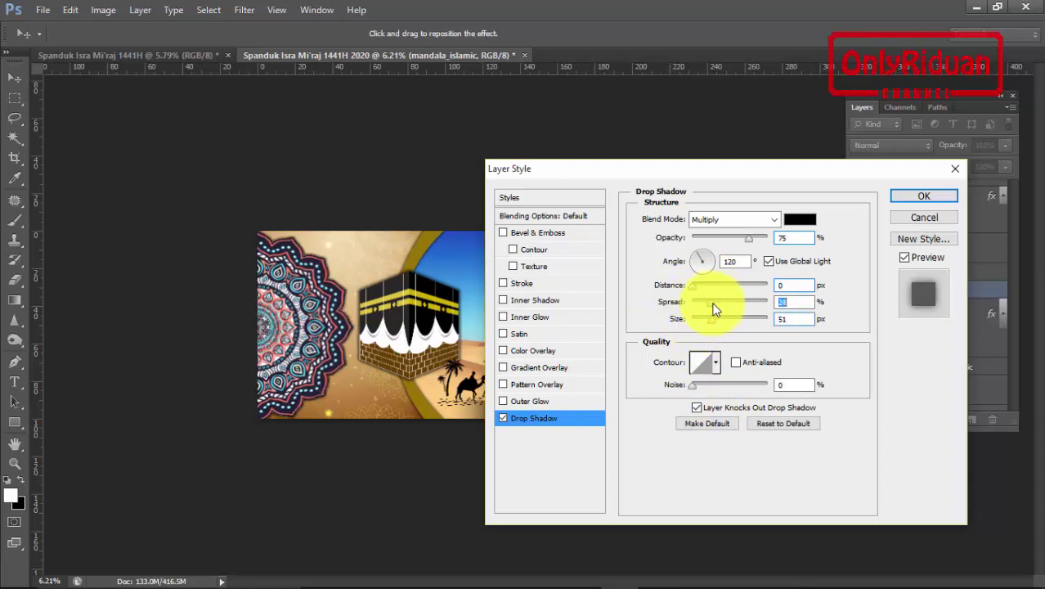
drag(709, 303, 713, 303)
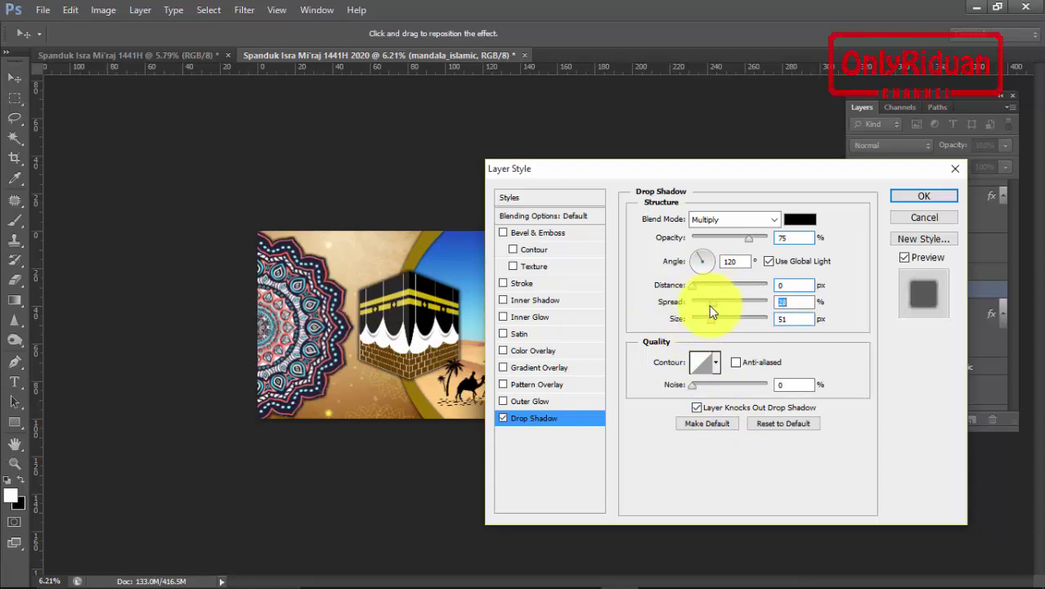
click(924, 196)
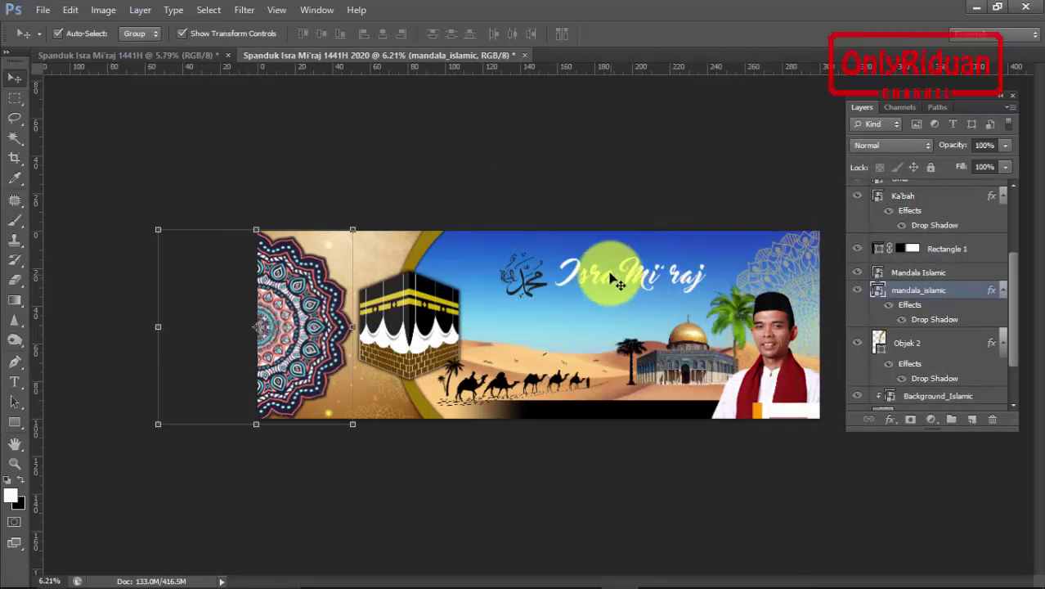
drag(1015, 313, 1021, 246)
Add a Drop Shadow to the Isra Mi'raj title layer with 0 distance, spread 31 and size 49
click(906, 207)
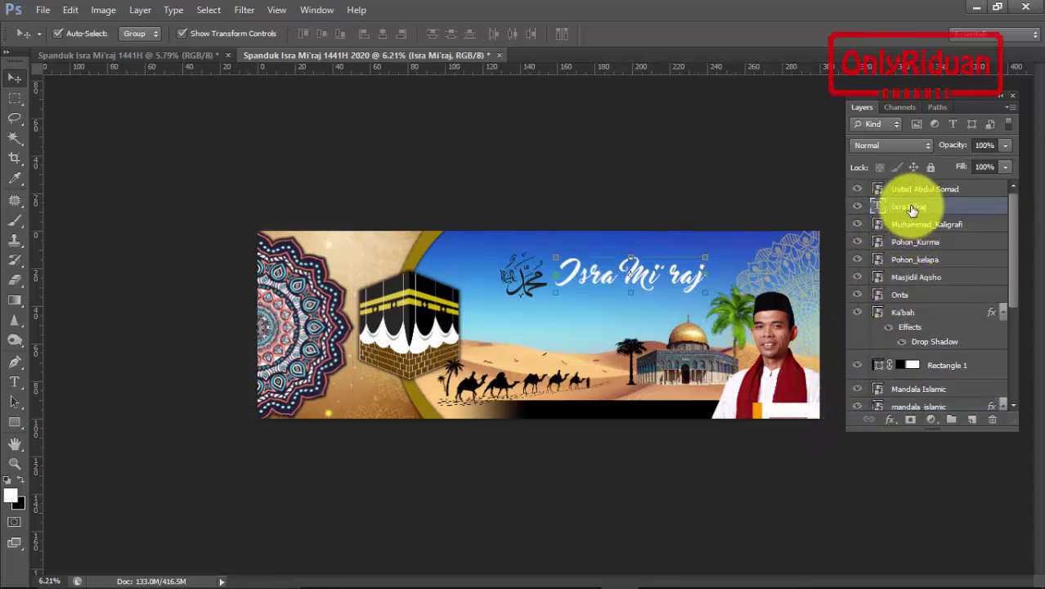
click(891, 422)
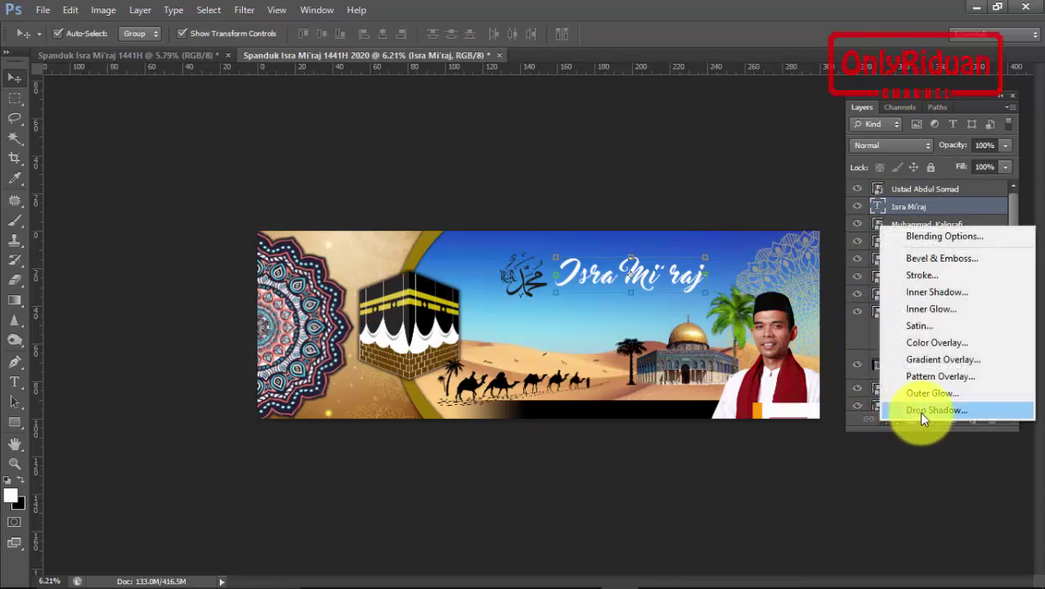
click(920, 411)
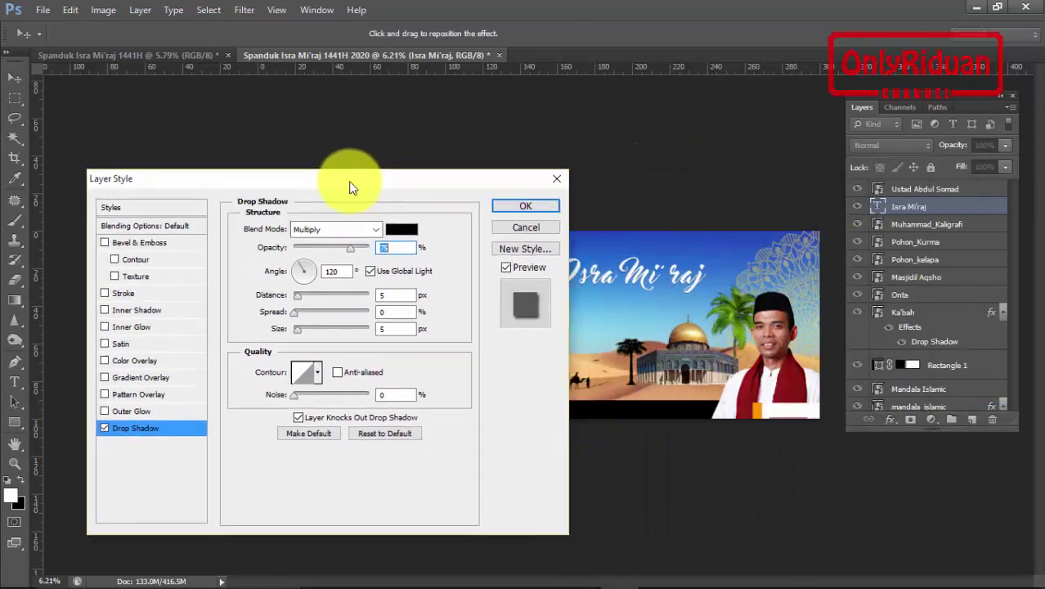
drag(696, 169, 331, 202)
mouse_move(239, 297)
mouse_down()
mouse_move(276, 328)
mouse_move(281, 307)
mouse_up()
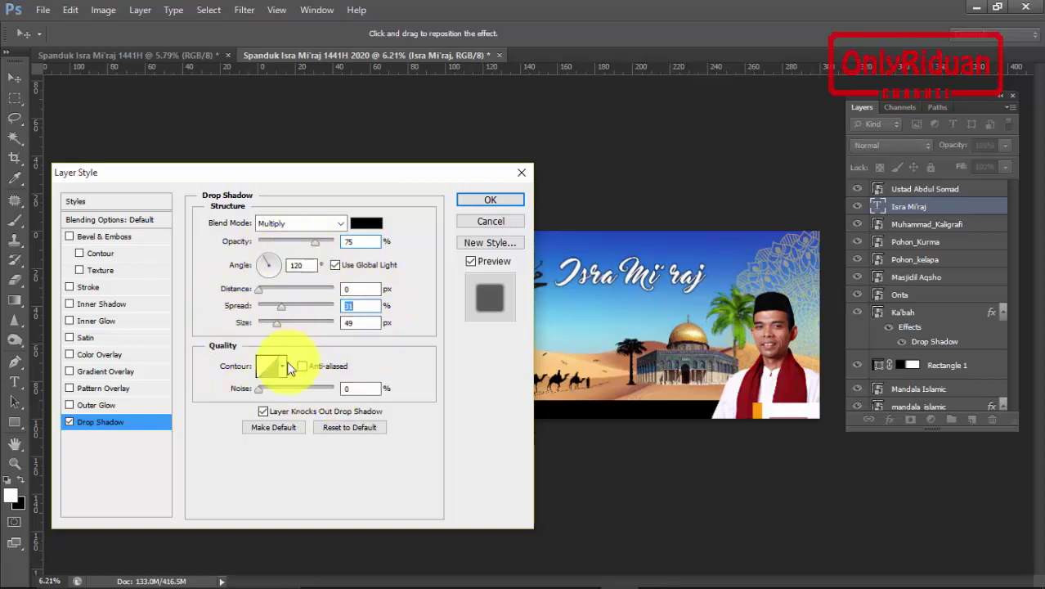
click(490, 200)
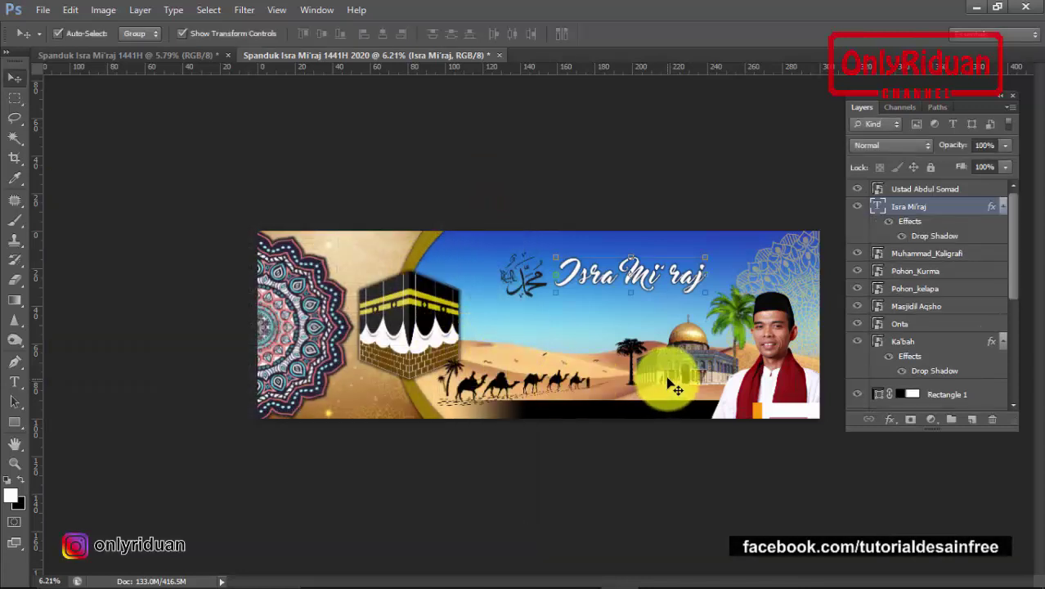
Switch to the Spanduk Isra Mi'raj 1441H document and zoom in on the banner
click(163, 54)
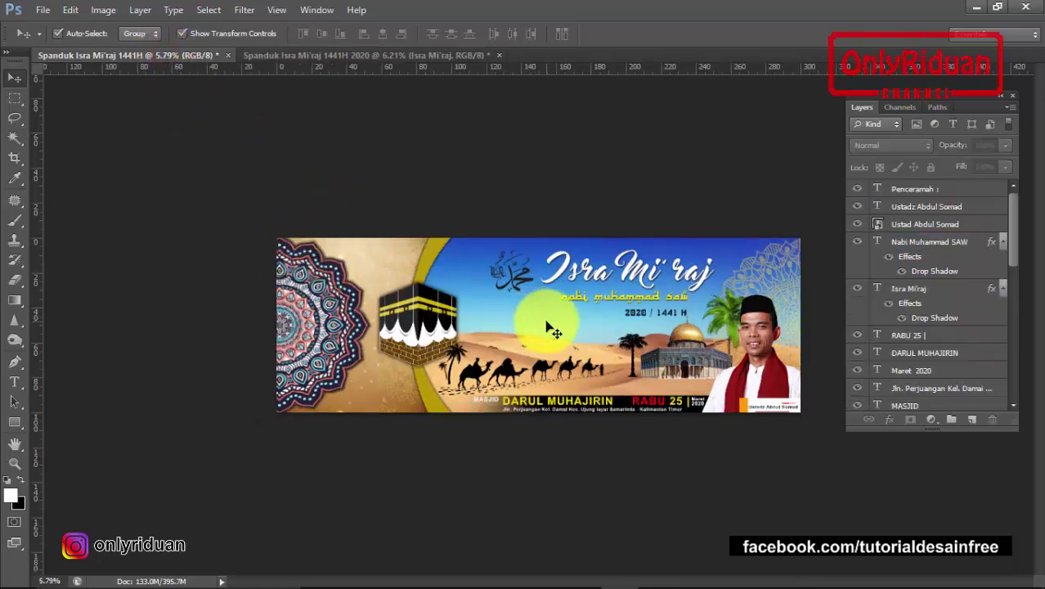
scroll(619, 311, up, 1)
scroll(736, 325, up, 1)
scroll(737, 325, up, 1)
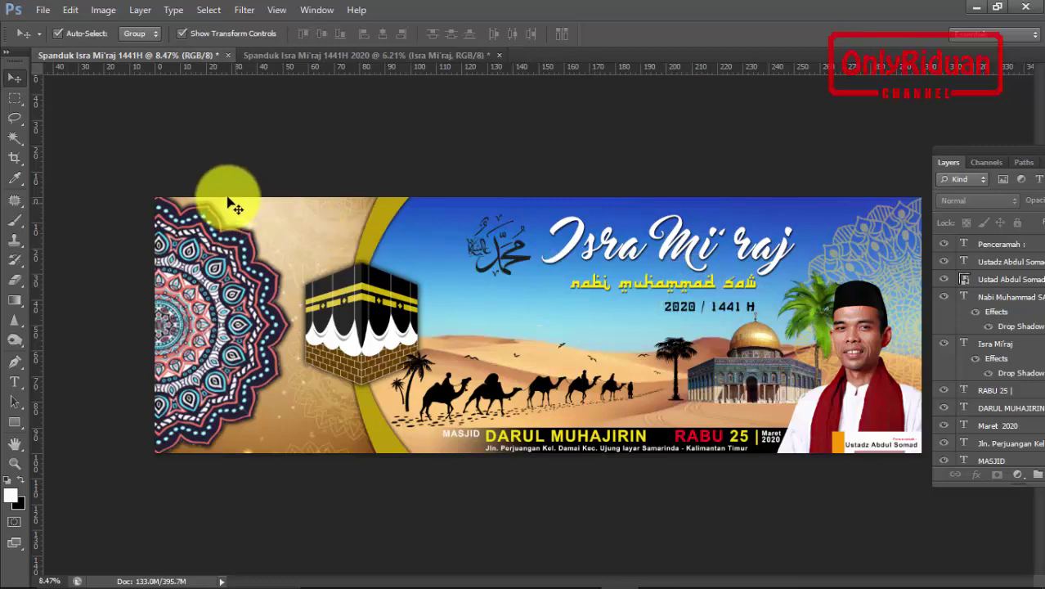
Save the banner as a JPEG named 'Spanduk Isra Mi'raj 1x3m'
click(43, 10)
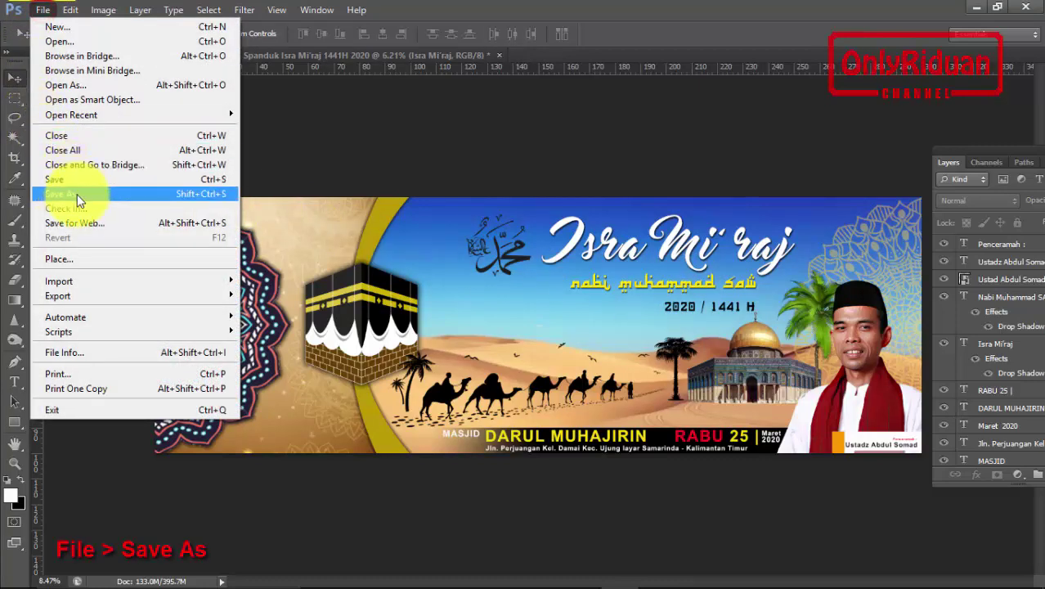
click(76, 194)
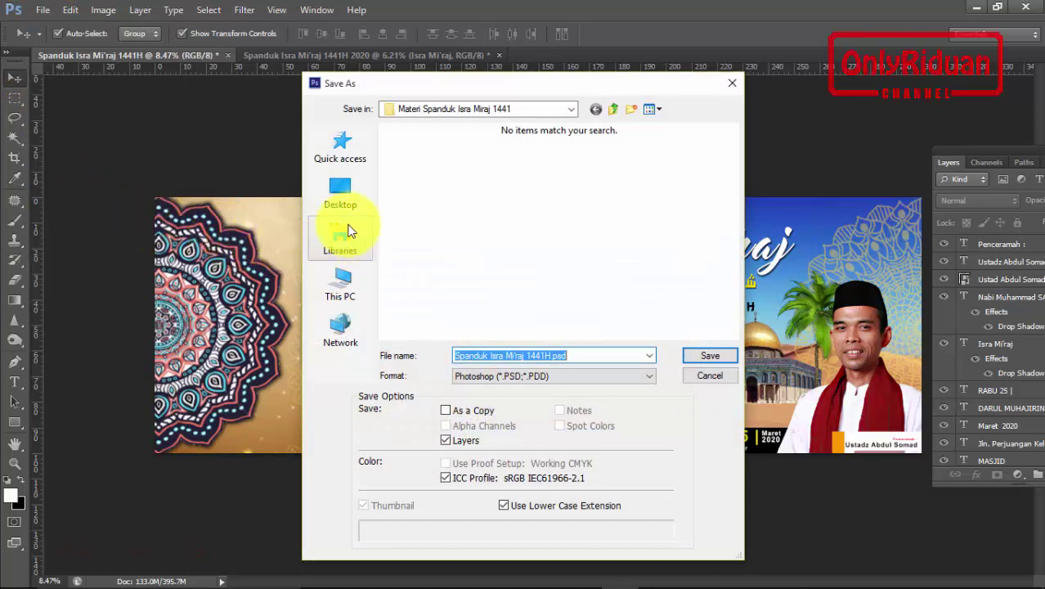
click(525, 379)
click(526, 378)
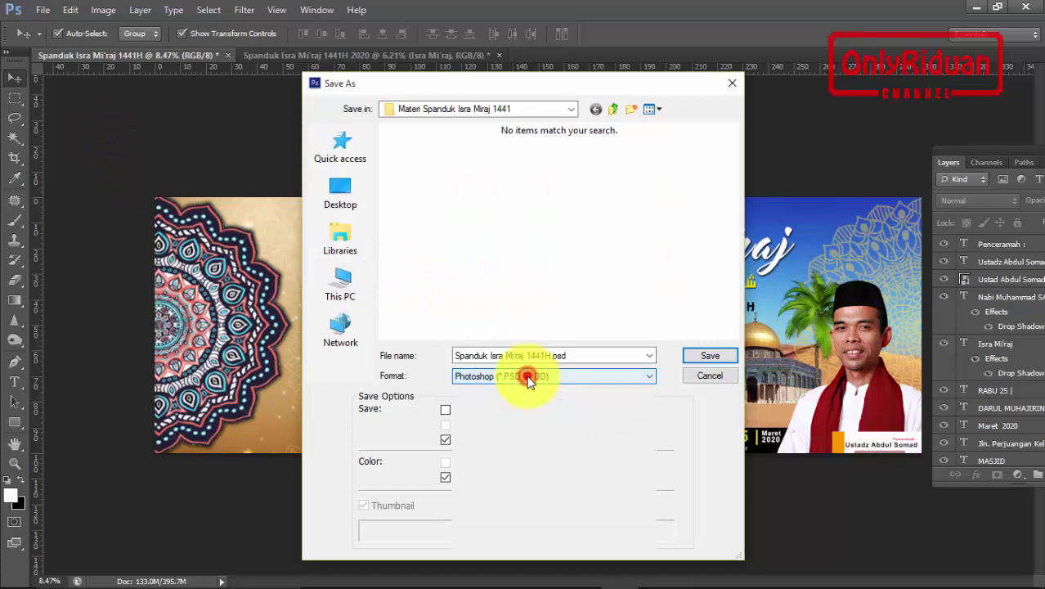
click(527, 376)
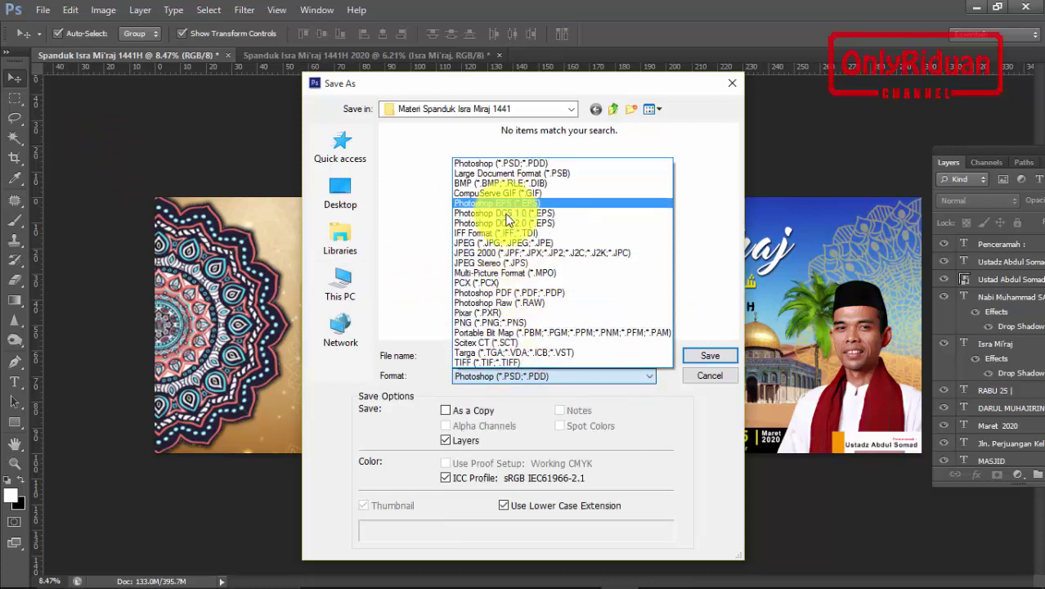
click(513, 243)
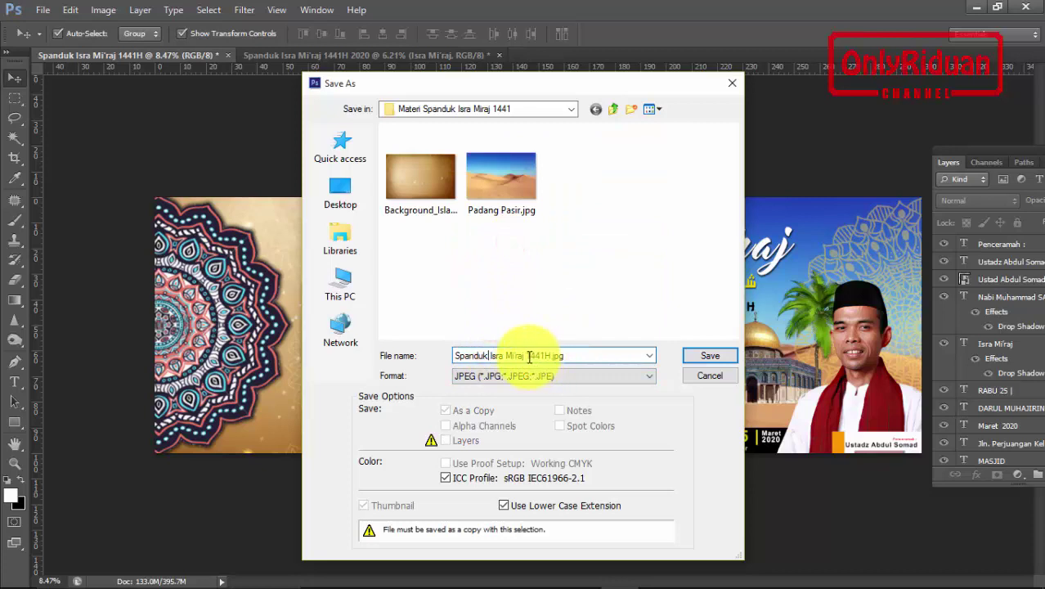
drag(577, 356, 527, 356)
key(BackSpace)
text(x3)
text(m)
click(710, 356)
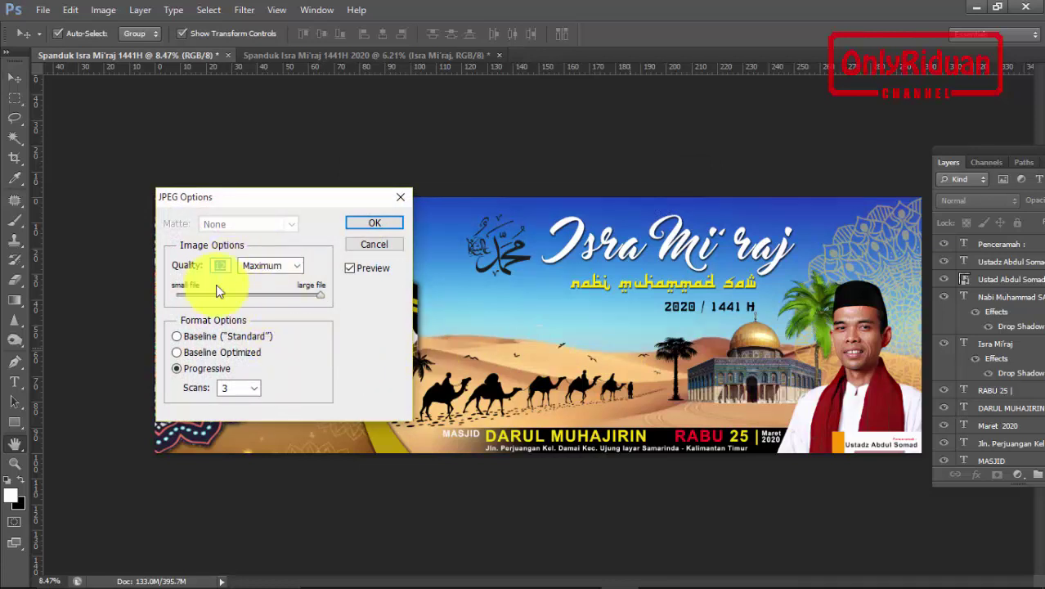
Accept JPEG quality 12 (Maximum), then open the saved JPG from its folder
drag(279, 198, 324, 201)
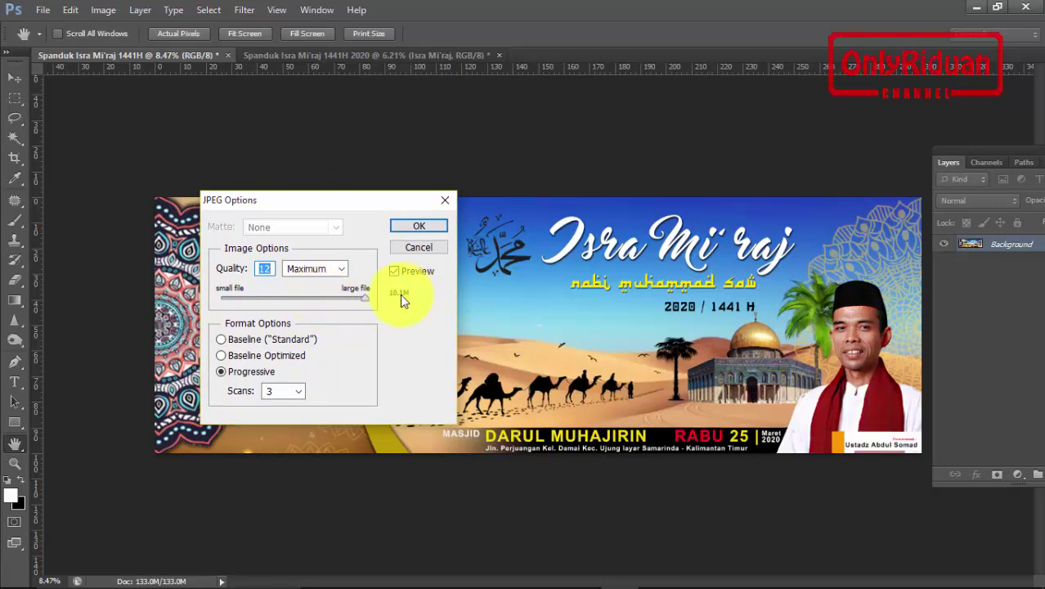
click(432, 227)
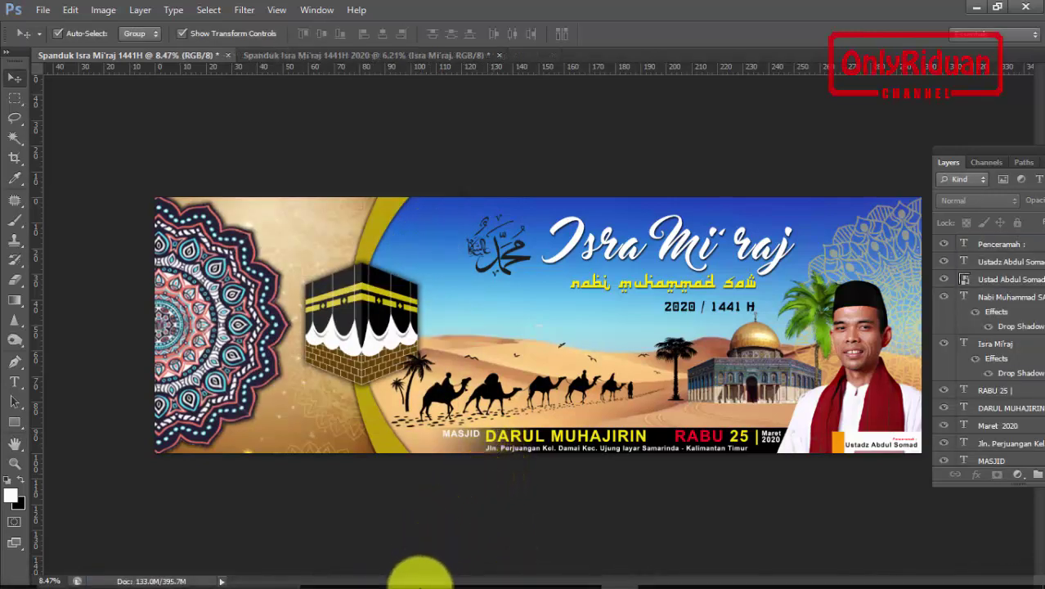
click(431, 577)
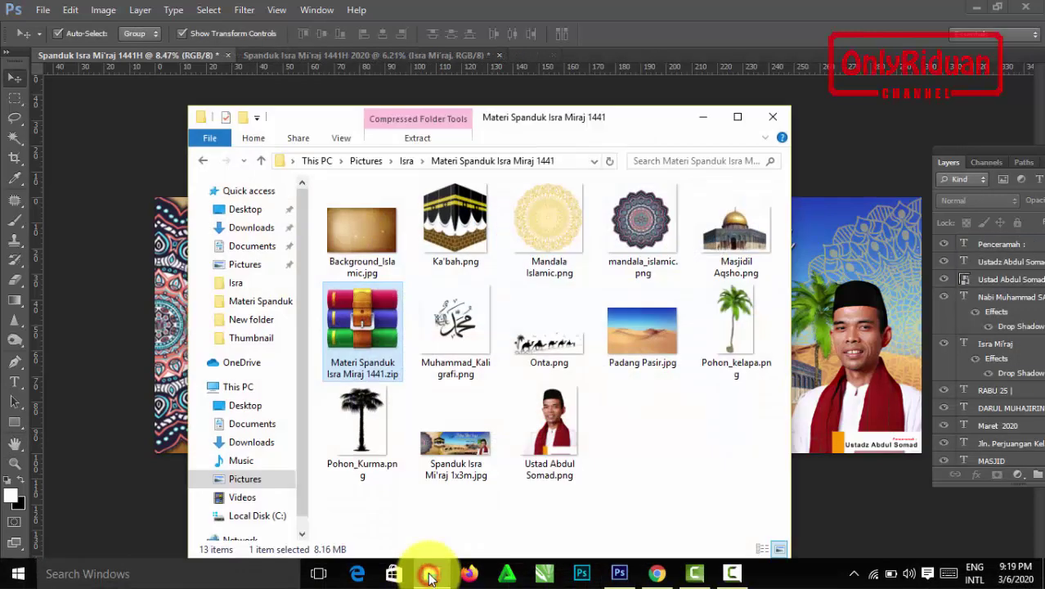
double_click(458, 445)
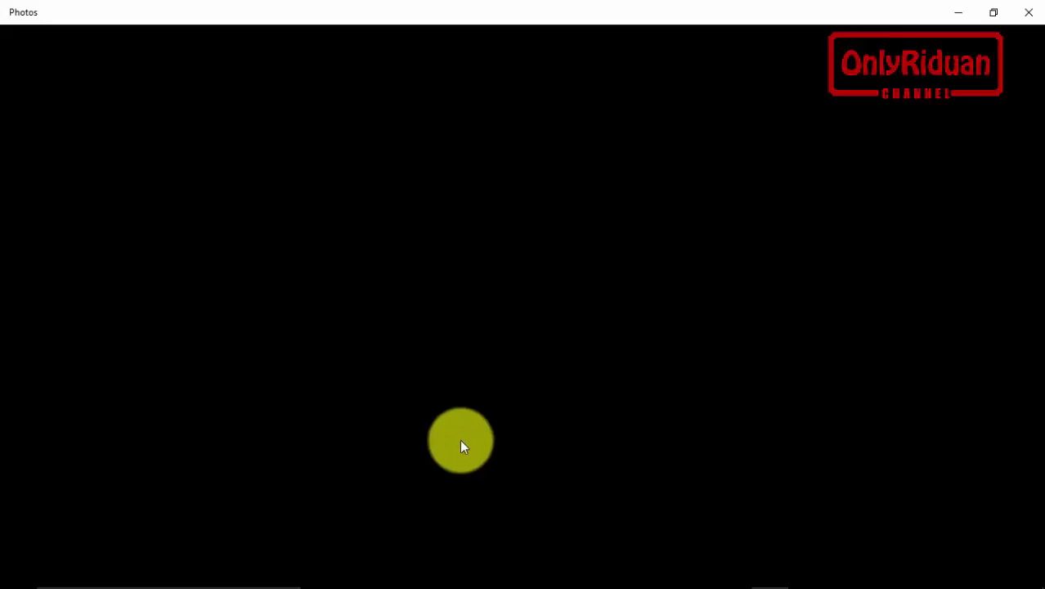